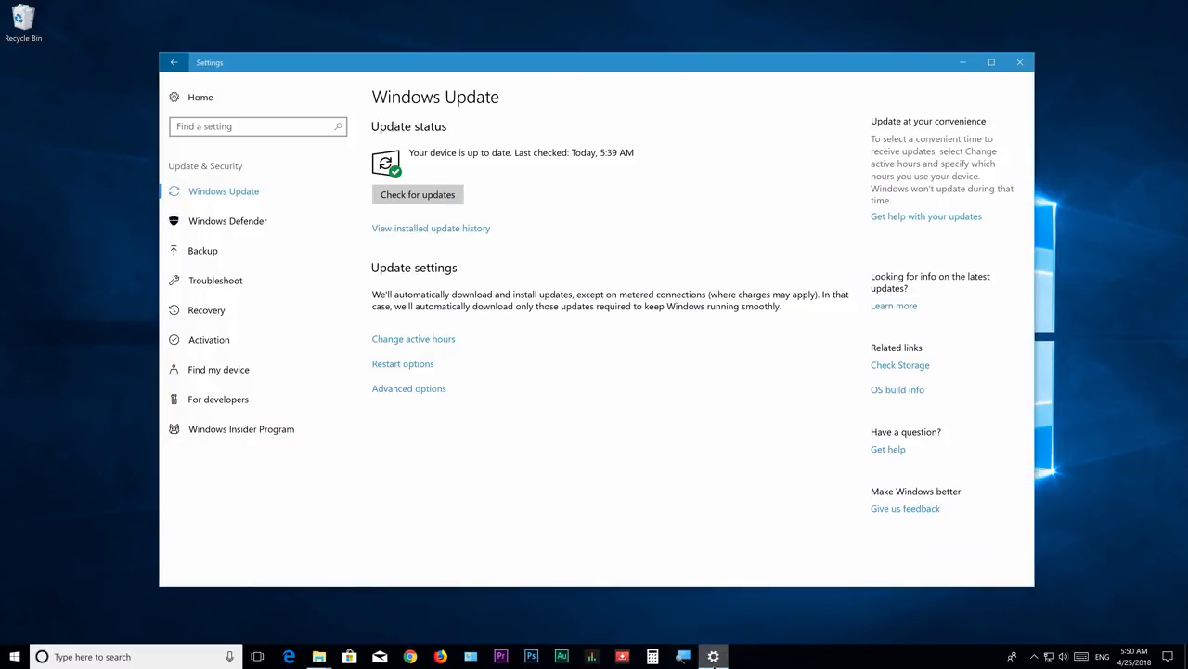
- Check for available Windows updates
{"action": "left_click", "coordinate": [433, 195]}
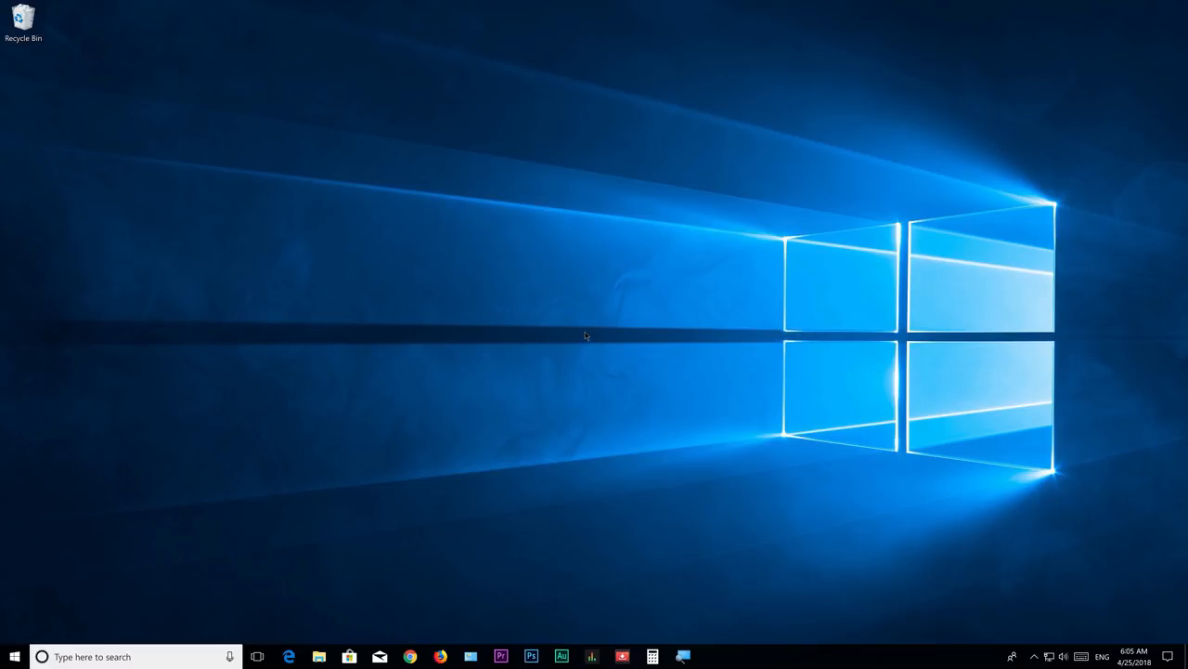
- Activate the High performance plan in the additional power settings and reveal the additional plans
{"action": "left_click", "coordinate": [15, 657]}
{"action": "left_click", "coordinate": [20, 602]}
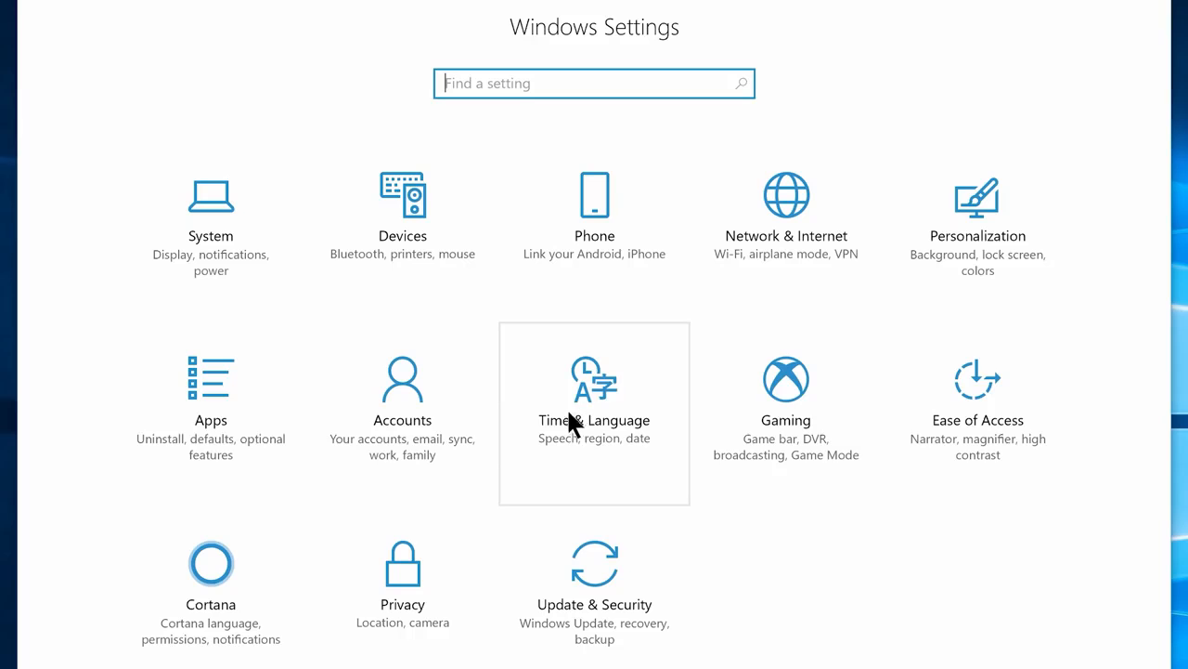
{"action": "left_click", "coordinate": [234, 267]}
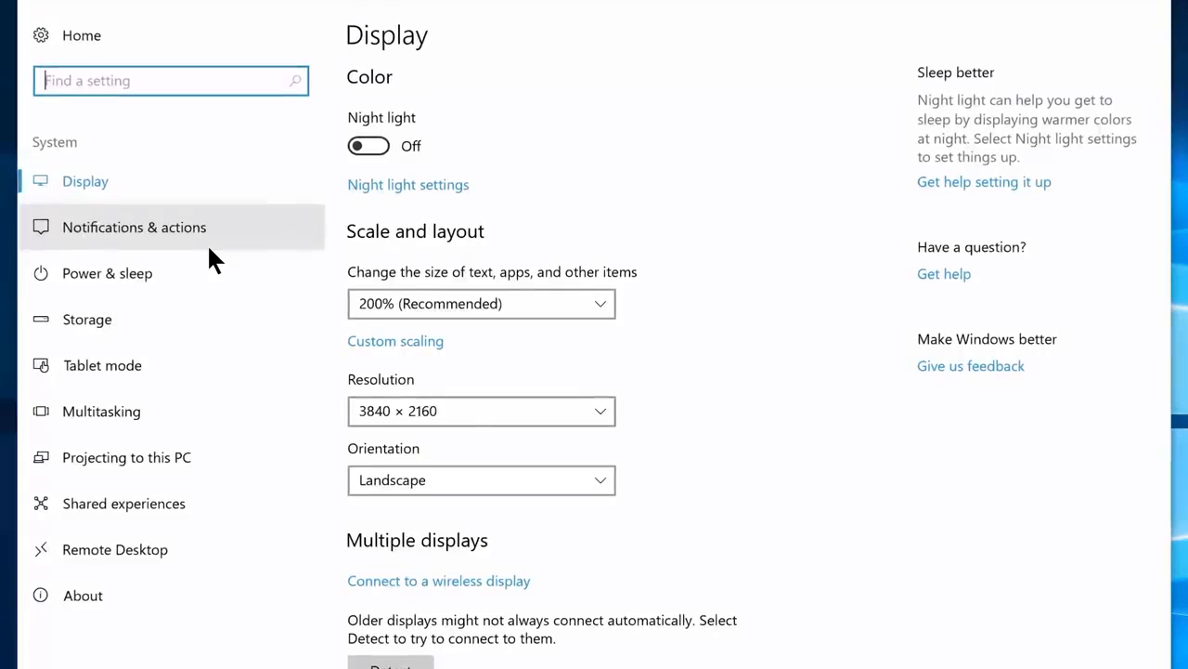
{"action": "left_click", "coordinate": [169, 273]}
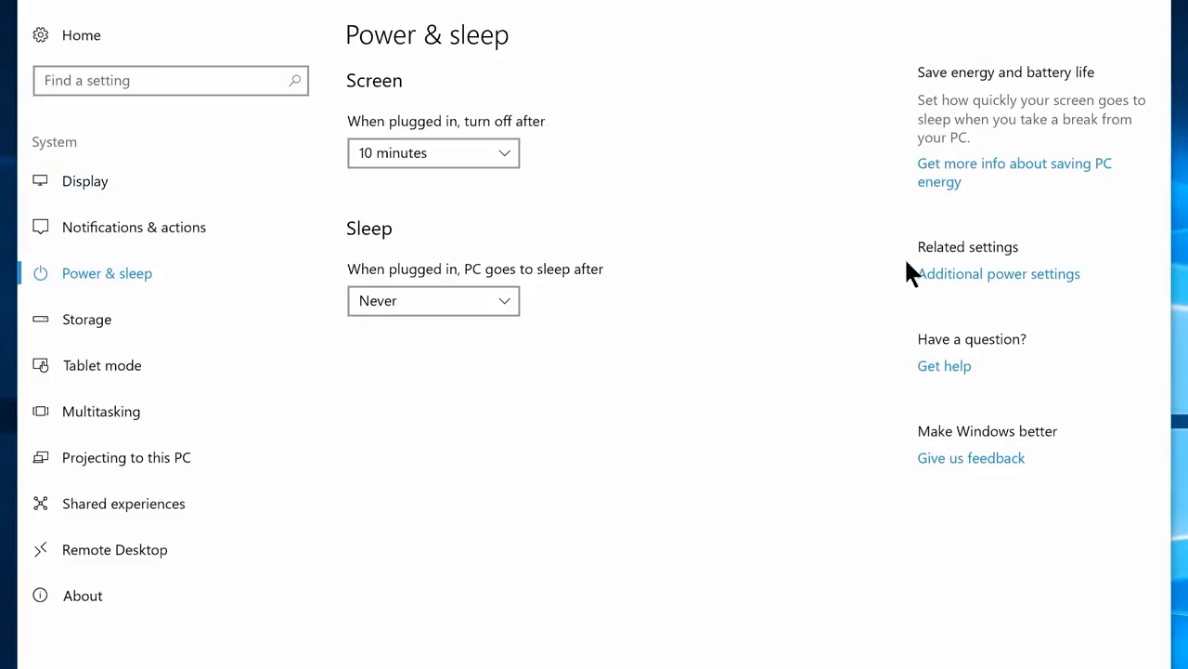
{"action": "left_click", "coordinate": [986, 275]}
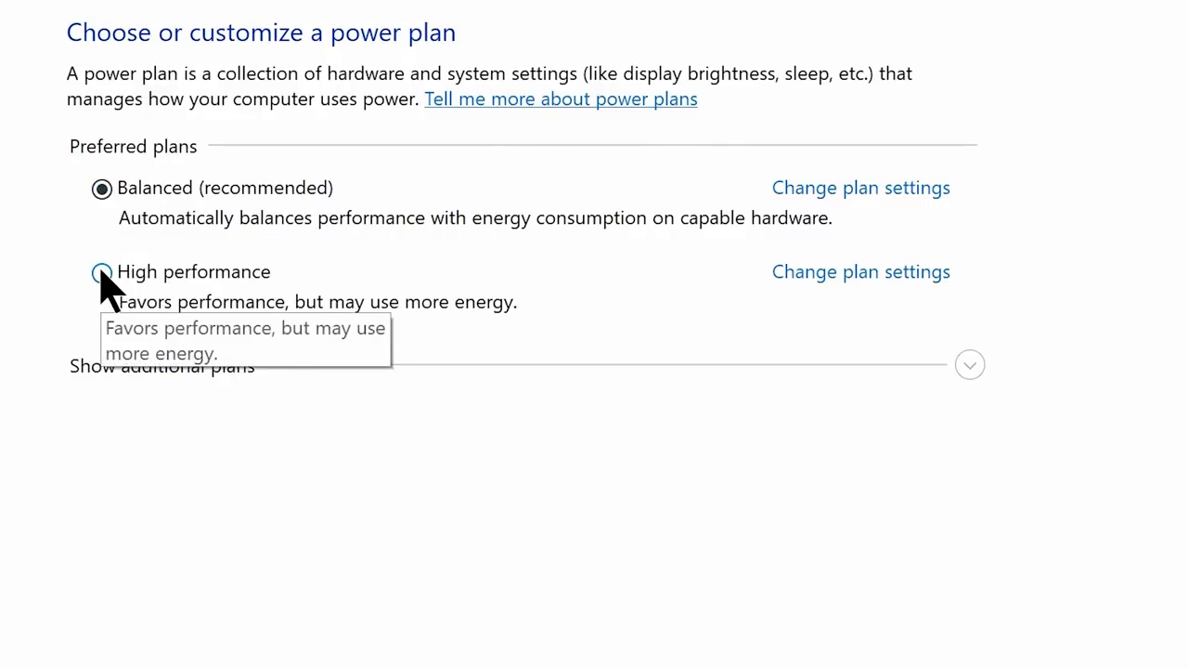
{"action": "left_click", "coordinate": [101, 272]}
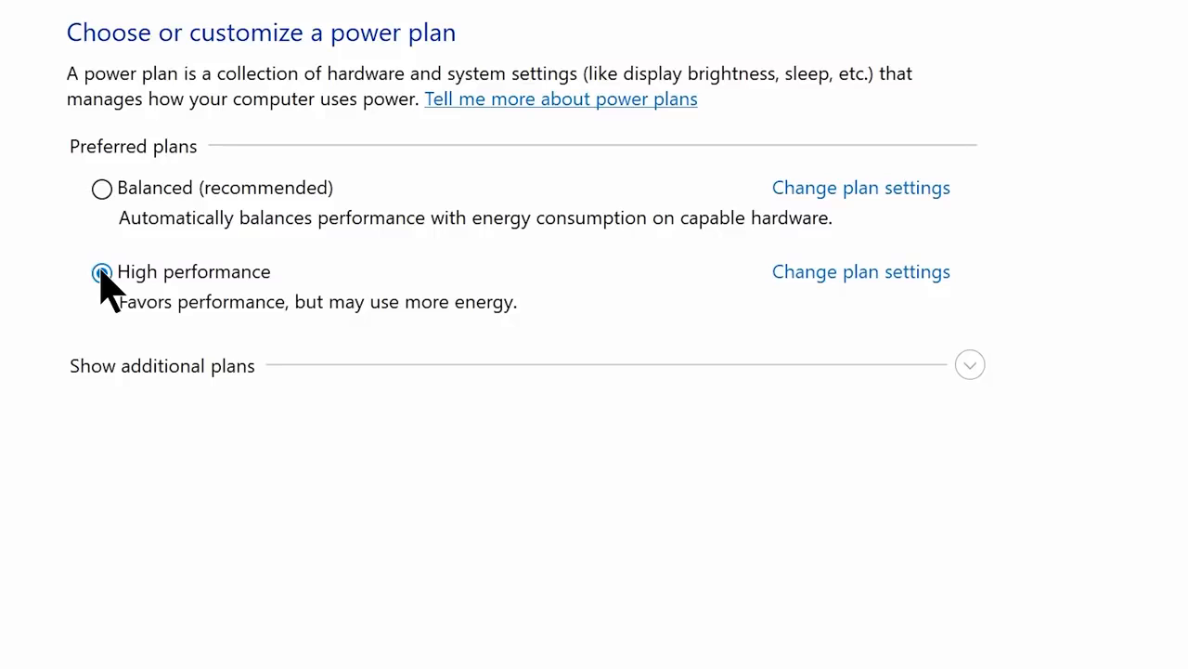
{"action": "left_click", "coordinate": [972, 368]}
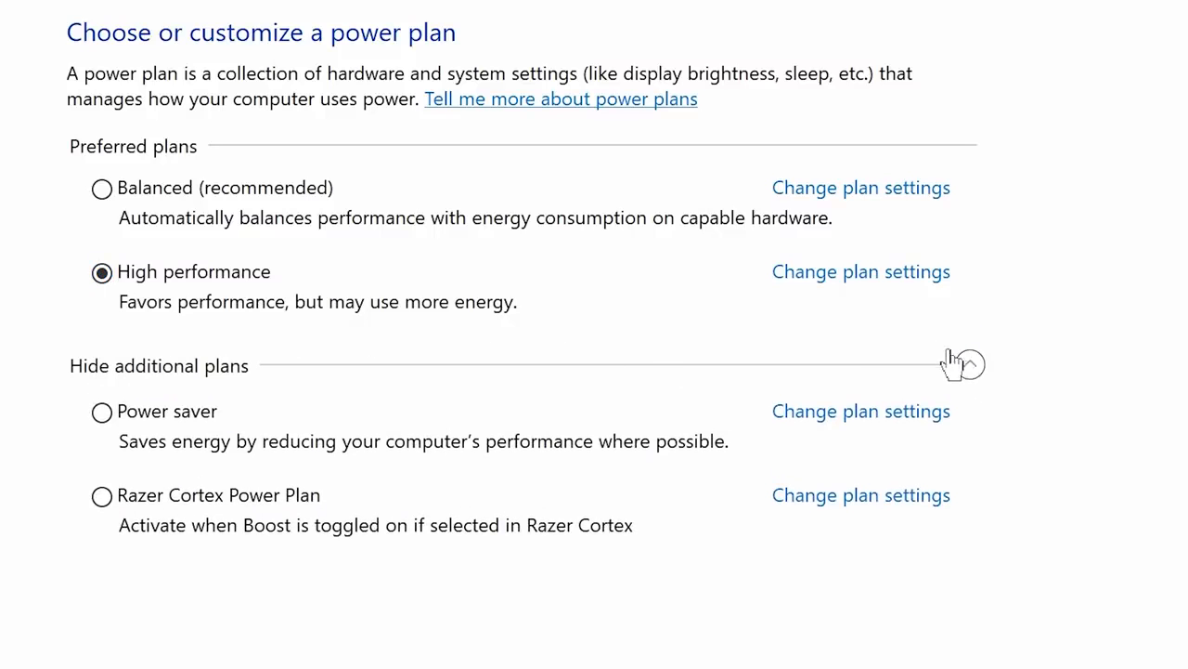
- In the High performance plan's advanced power settings, set the hard disk turn-off time to 0 minutes
{"action": "left_click", "coordinate": [861, 275]}
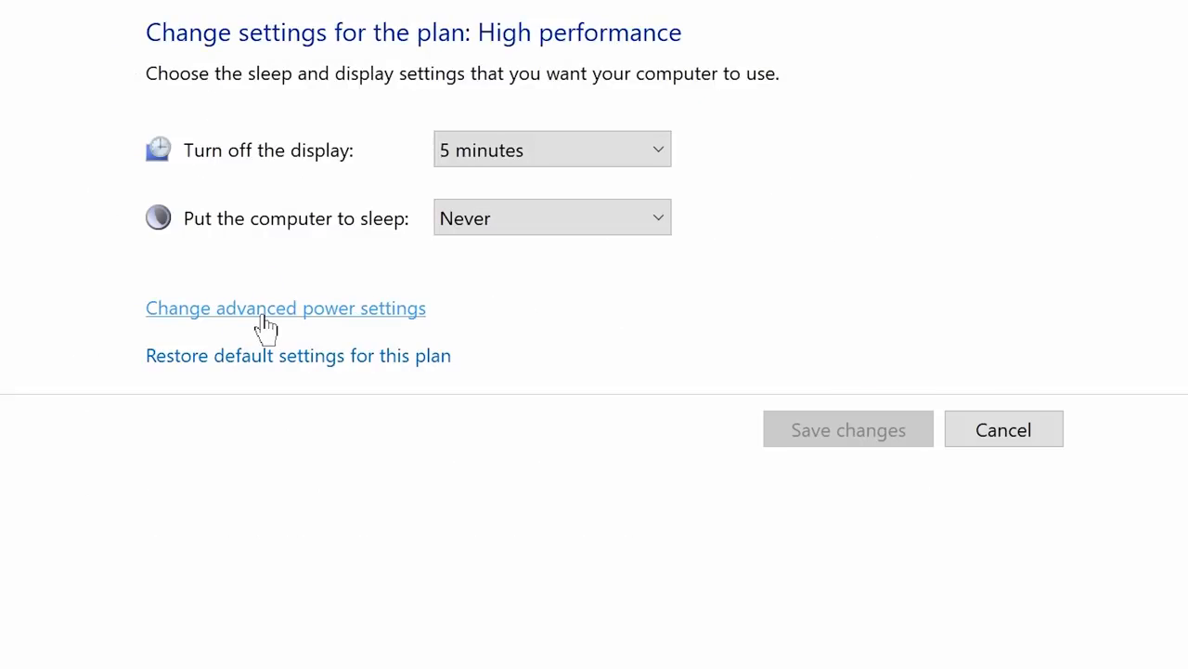
{"action": "left_click", "coordinate": [264, 320]}
{"action": "left_click", "coordinate": [418, 258]}
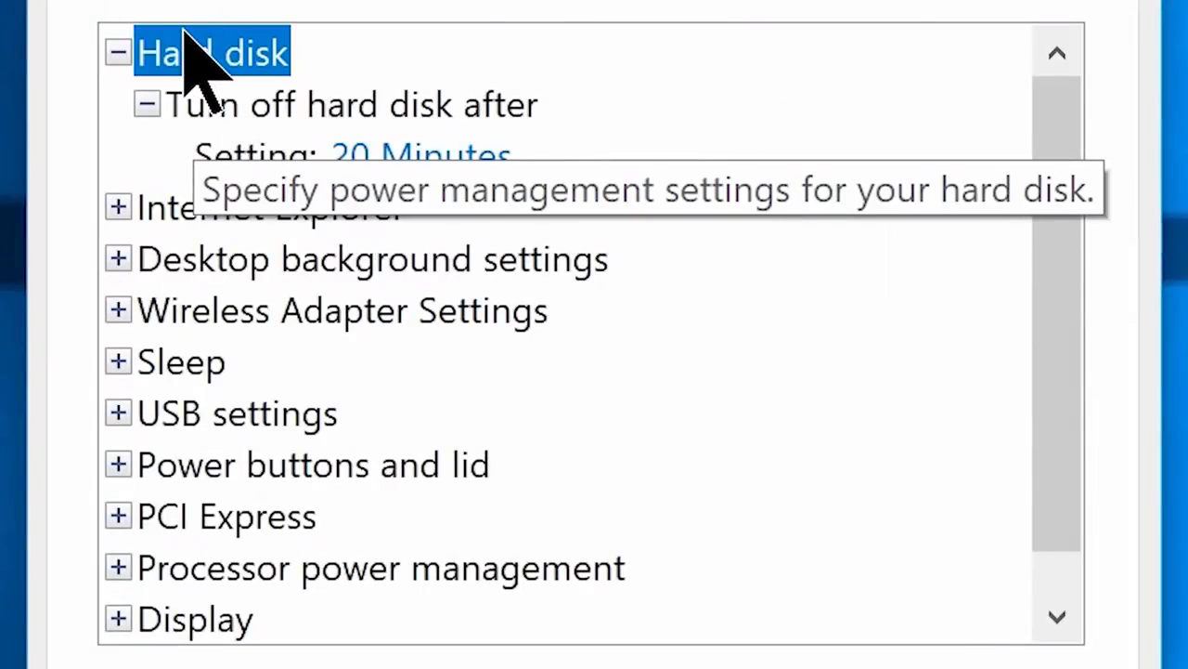
{"action": "left_click", "coordinate": [380, 158]}
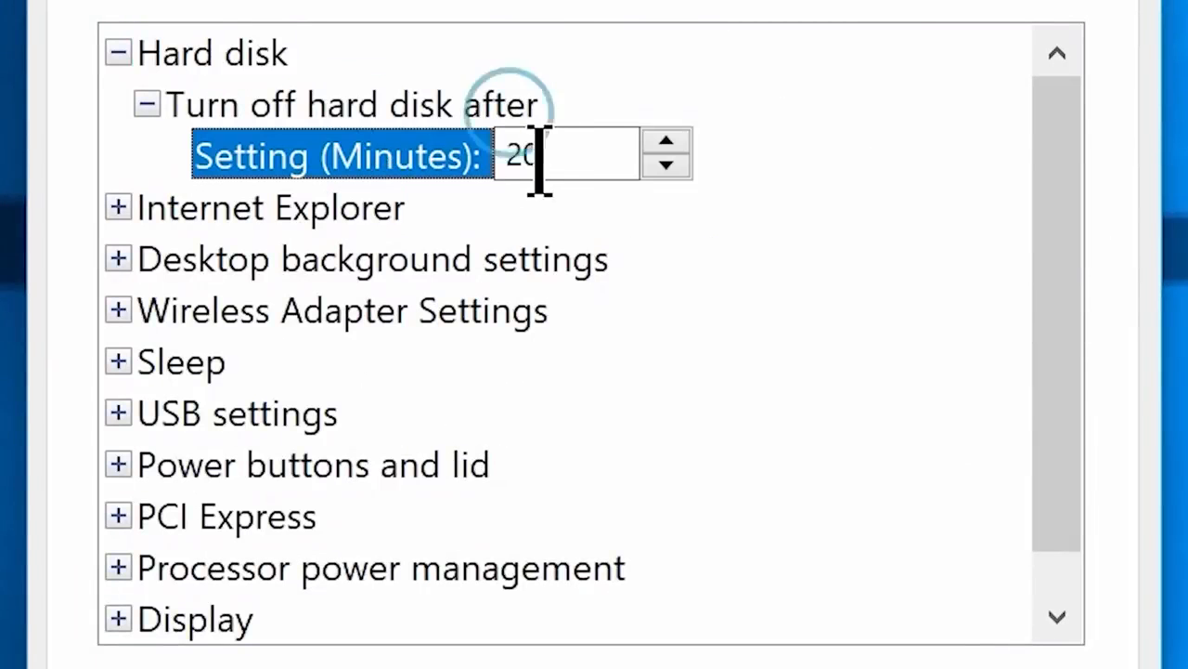
{"action": "left_click_drag", "start_coordinate": [540, 159], "coordinate": [507, 185]}
{"action": "type", "text": "0"}
- Set the minimum processor state under Processor power management to 0%
{"action": "left_click_drag", "start_coordinate": [1050, 257], "coordinate": [1070, 345]}
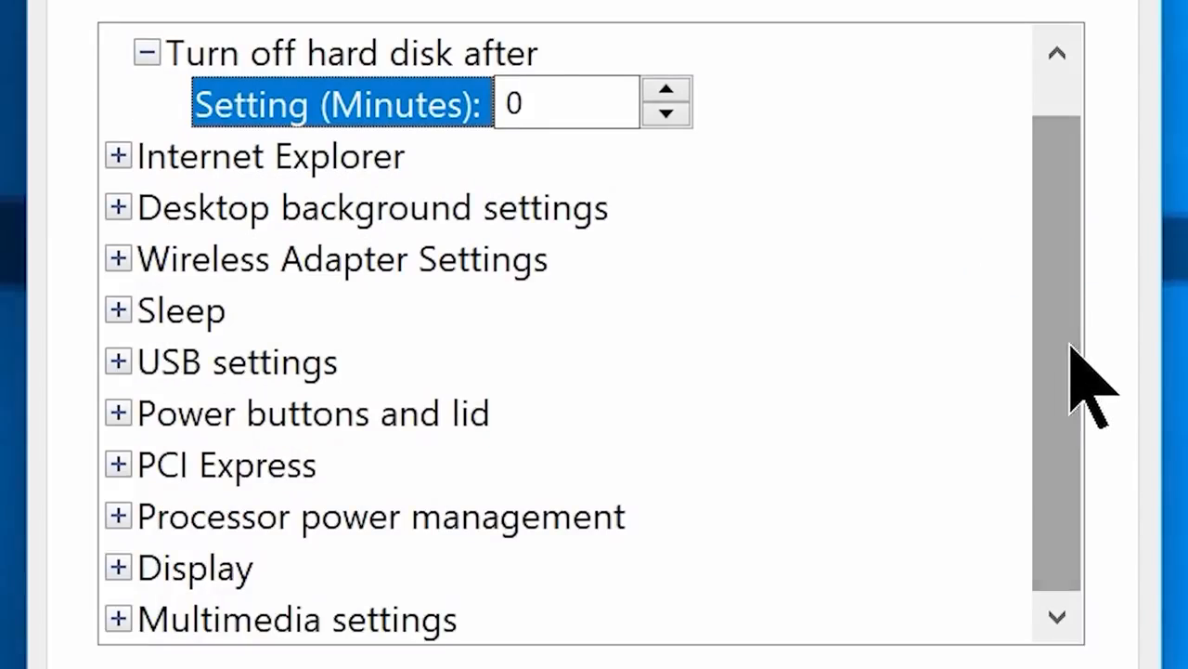
{"action": "left_click", "coordinate": [118, 517]}
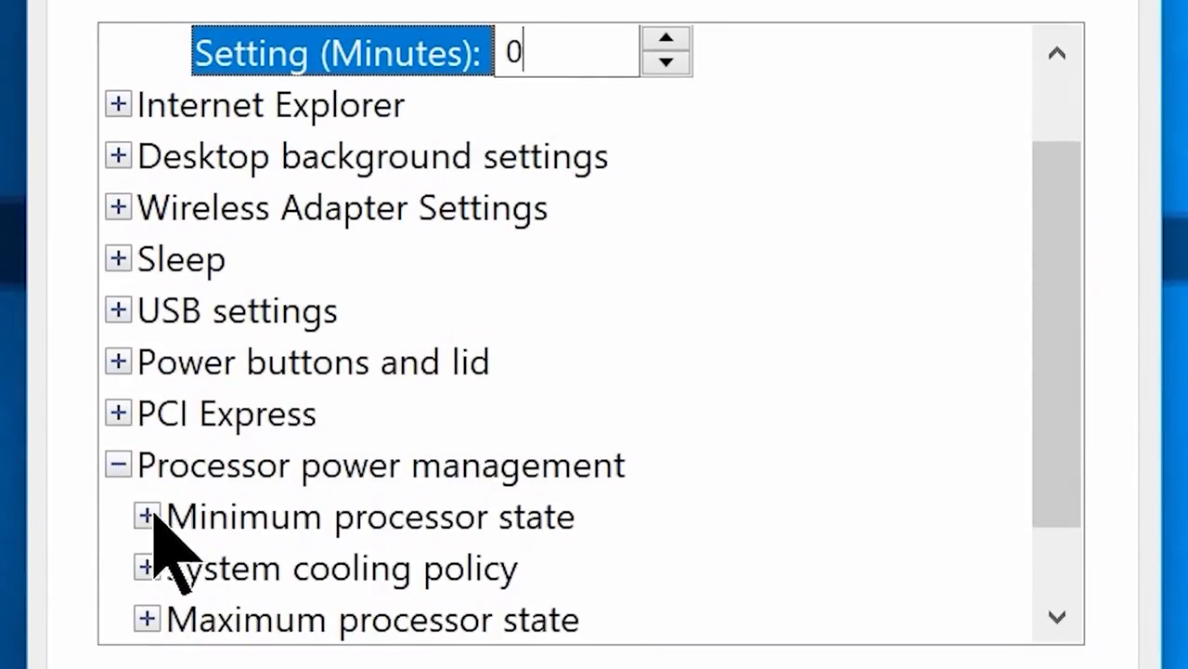
{"action": "double_click", "coordinate": [233, 519]}
{"action": "left_click", "coordinate": [358, 567]}
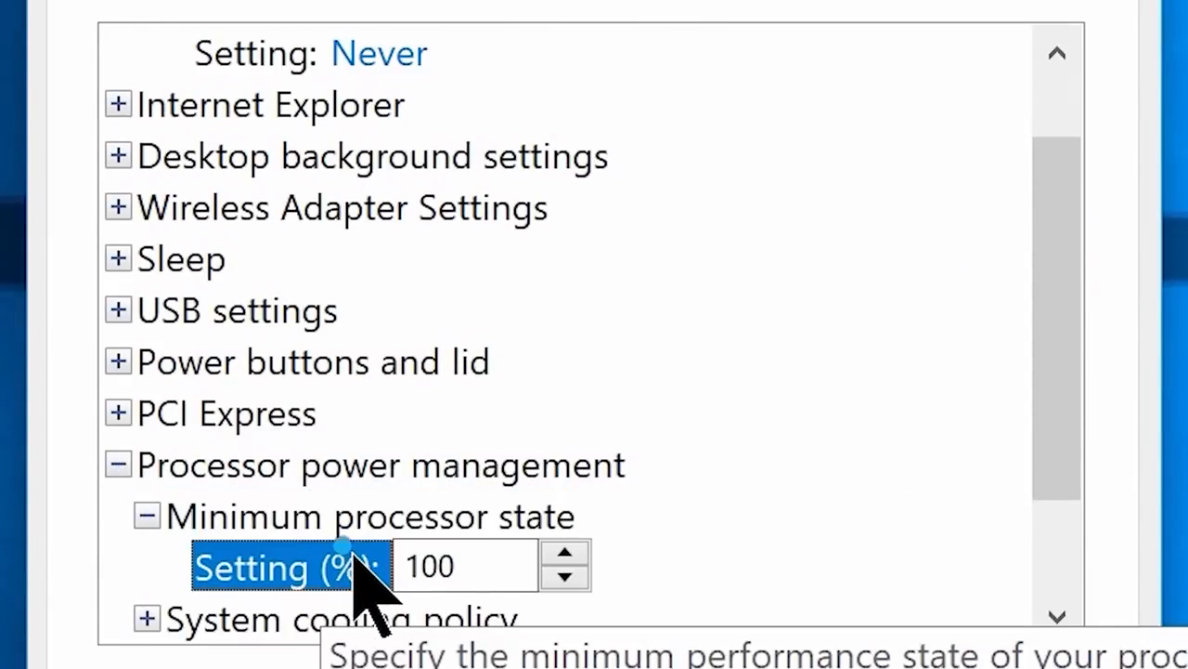
{"action": "type", "text": "0"}
- Open the maximum processor state setting for editing, and apply the advanced power settings, closing the plan window
{"action": "left_click_drag", "start_coordinate": [1035, 413], "coordinate": [1054, 517]}
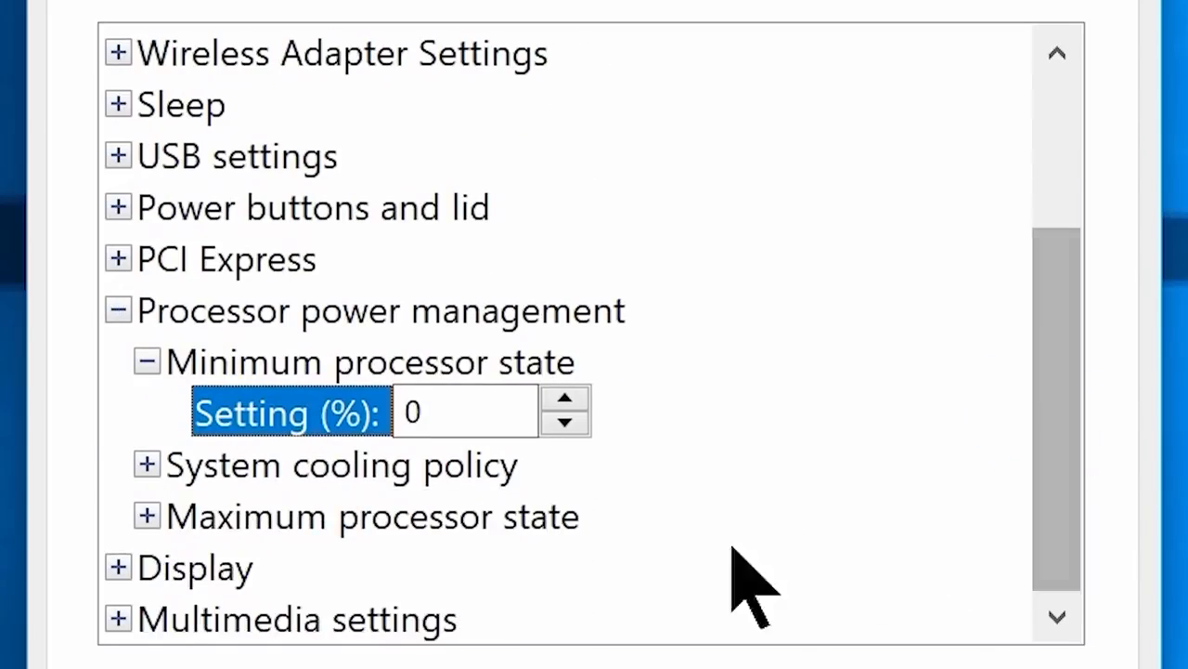
{"action": "double_click", "coordinate": [320, 520]}
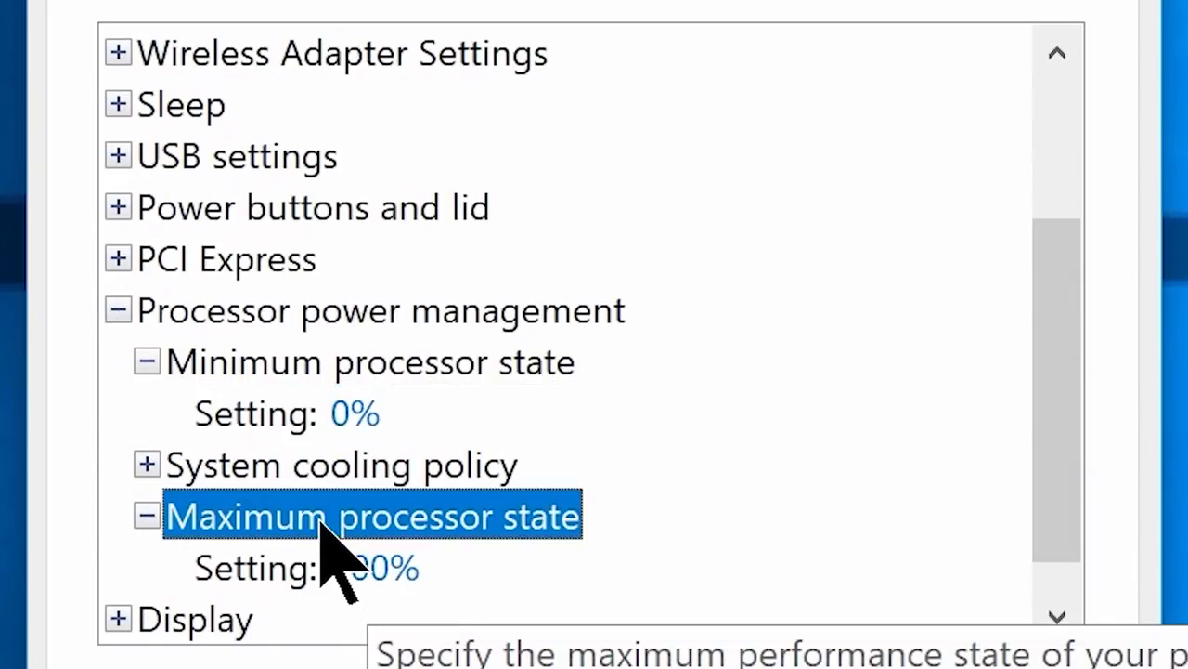
{"action": "left_click", "coordinate": [376, 567]}
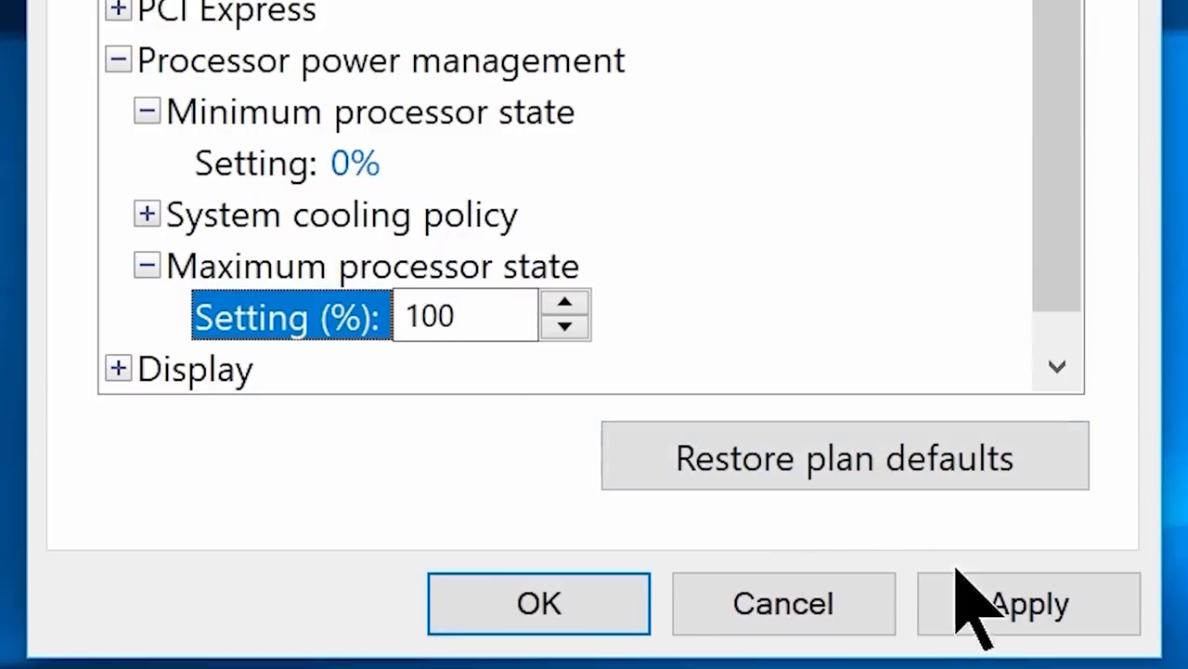
{"action": "left_click", "coordinate": [1027, 608]}
{"action": "left_click", "coordinate": [541, 608]}
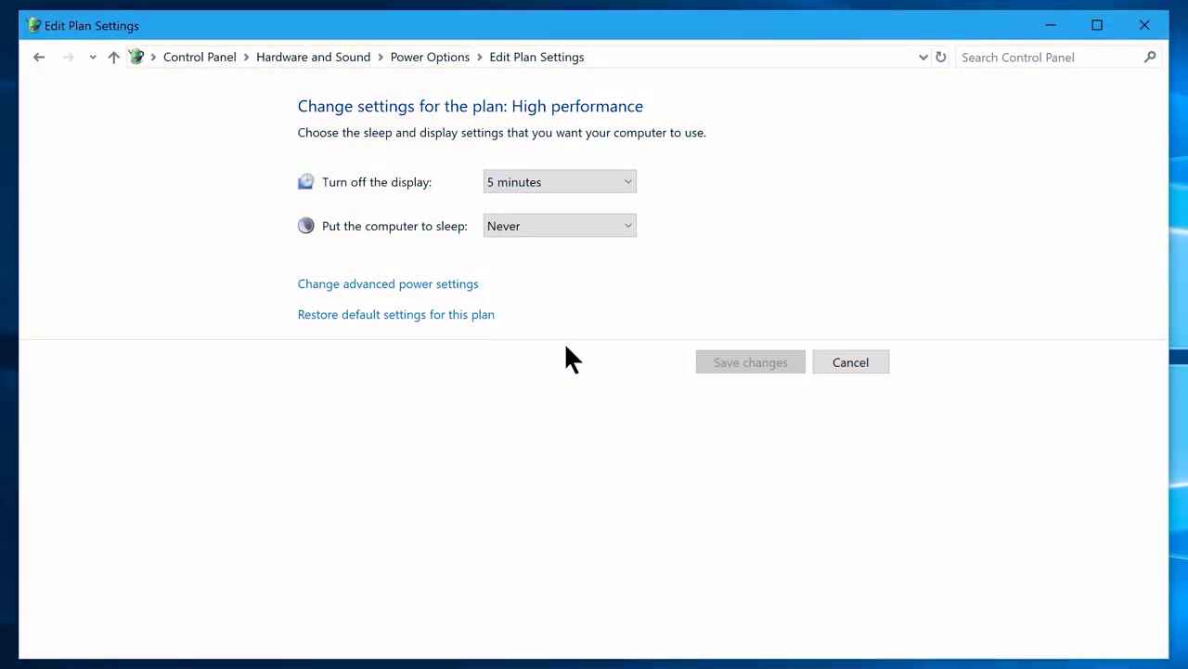
{"action": "left_click", "coordinate": [1146, 31]}
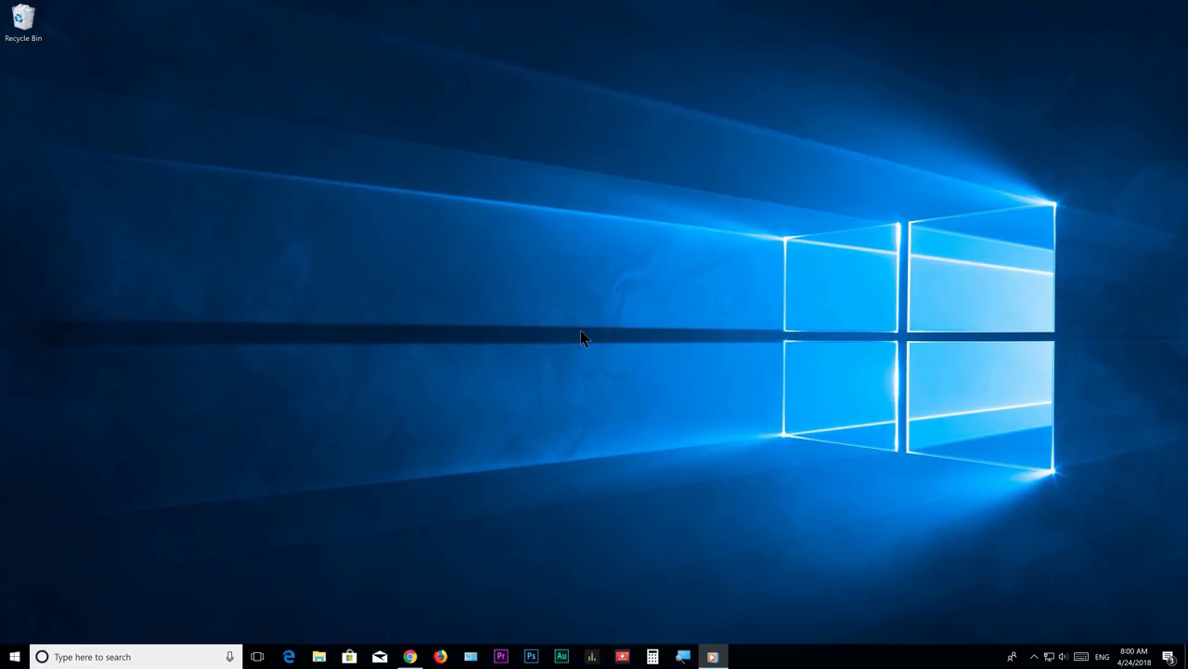
- Turn off the four general privacy options: advertising ID, language list access, app launch tracking and suggested content in Settings
{"action": "left_click", "coordinate": [14, 656]}
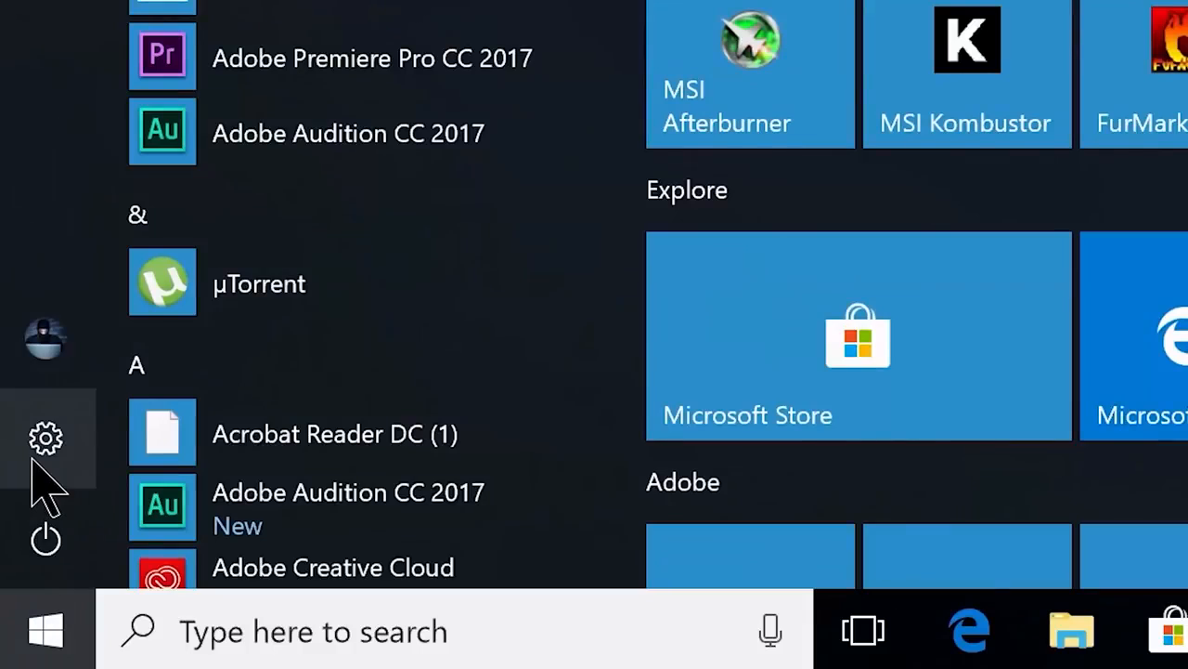
{"action": "left_click", "coordinate": [13, 602]}
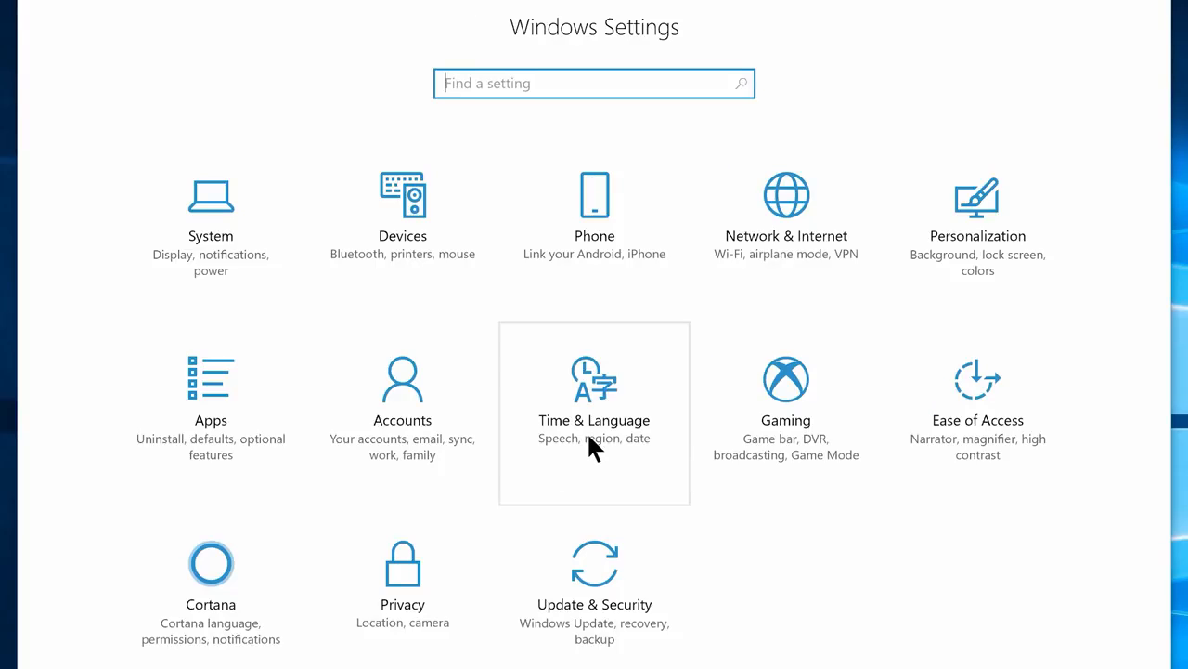
{"action": "left_click", "coordinate": [404, 643]}
{"action": "left_click", "coordinate": [369, 172]}
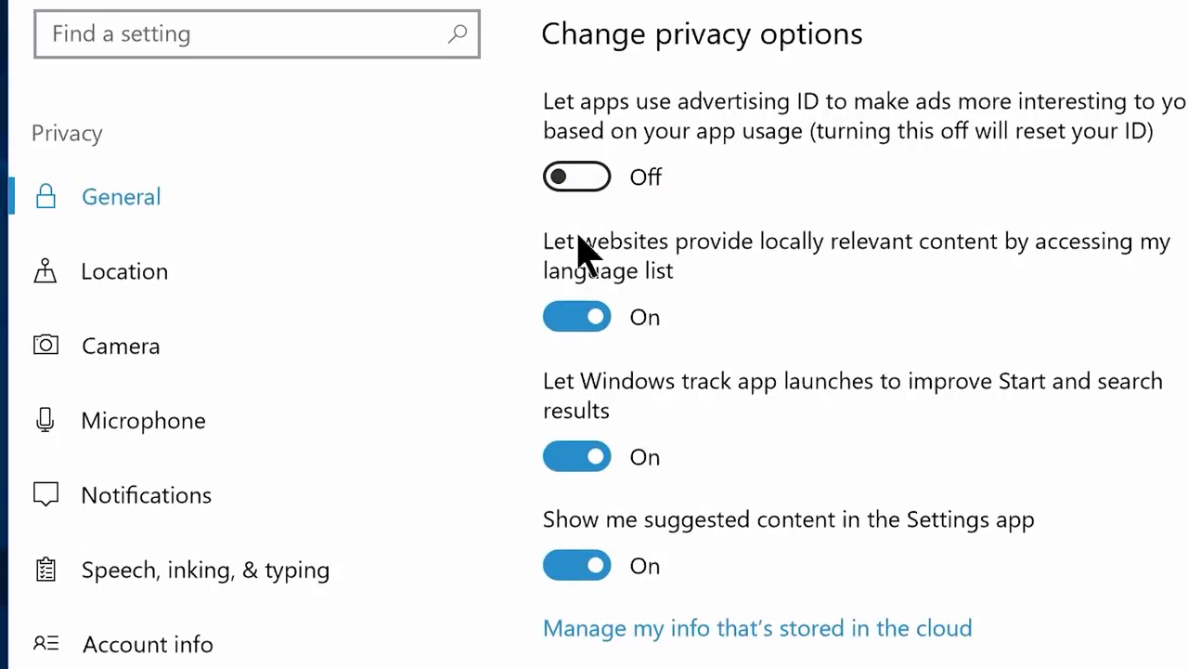
{"action": "left_click", "coordinate": [569, 321]}
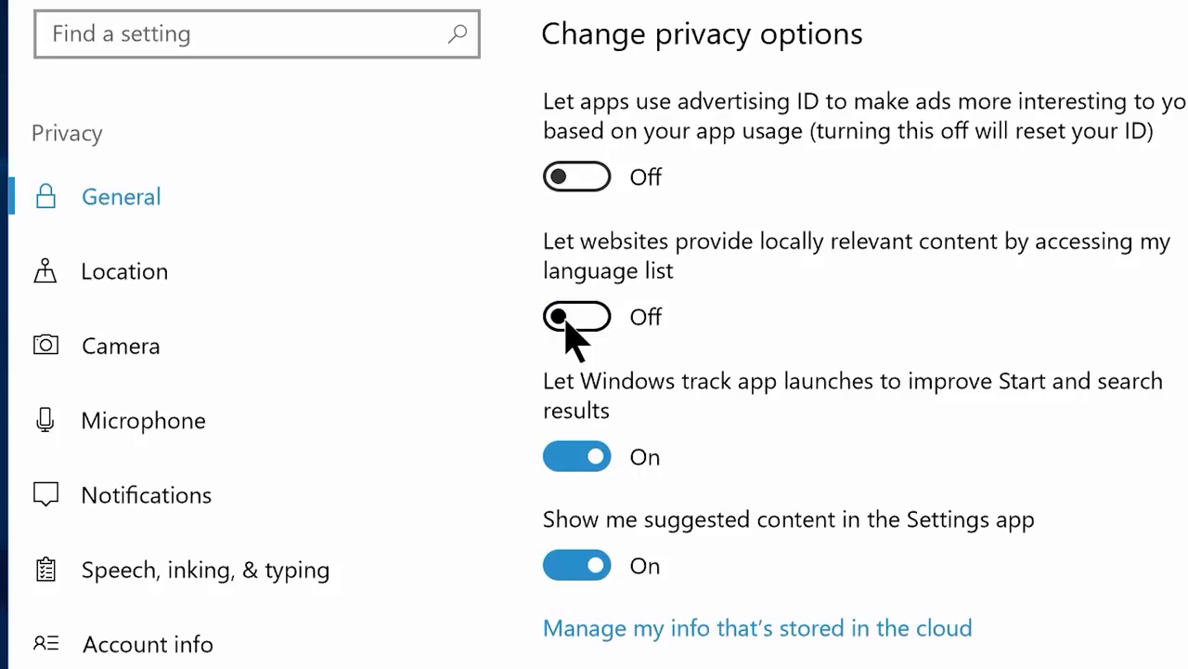
{"action": "left_click", "coordinate": [569, 458]}
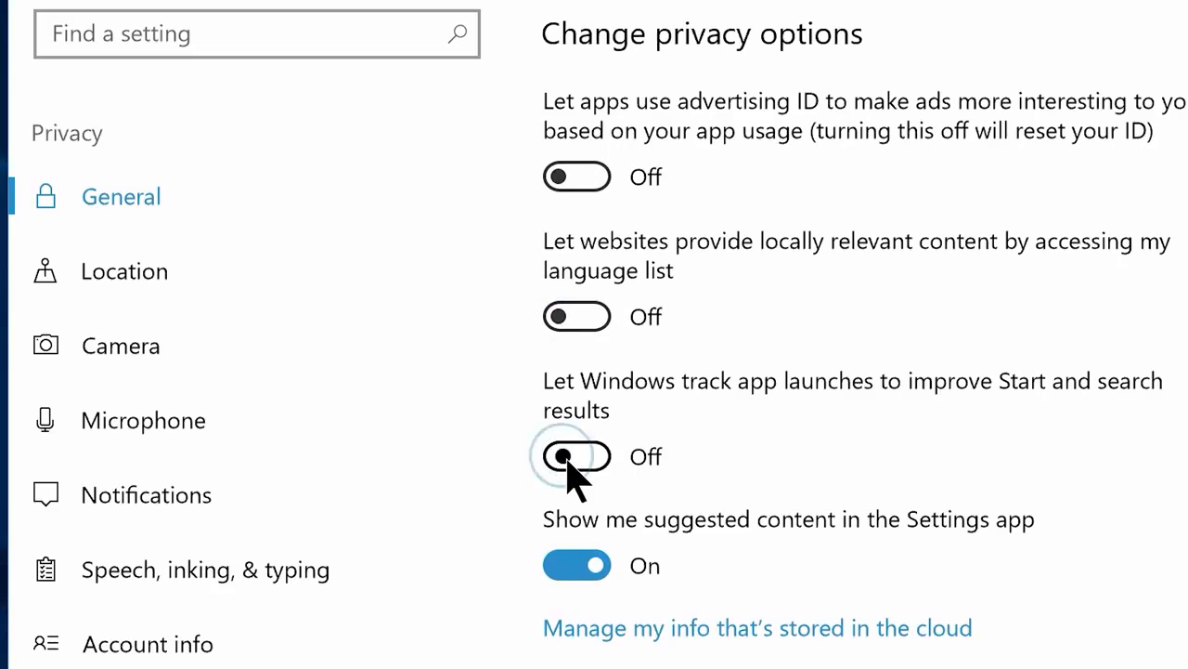
{"action": "left_click", "coordinate": [570, 568]}
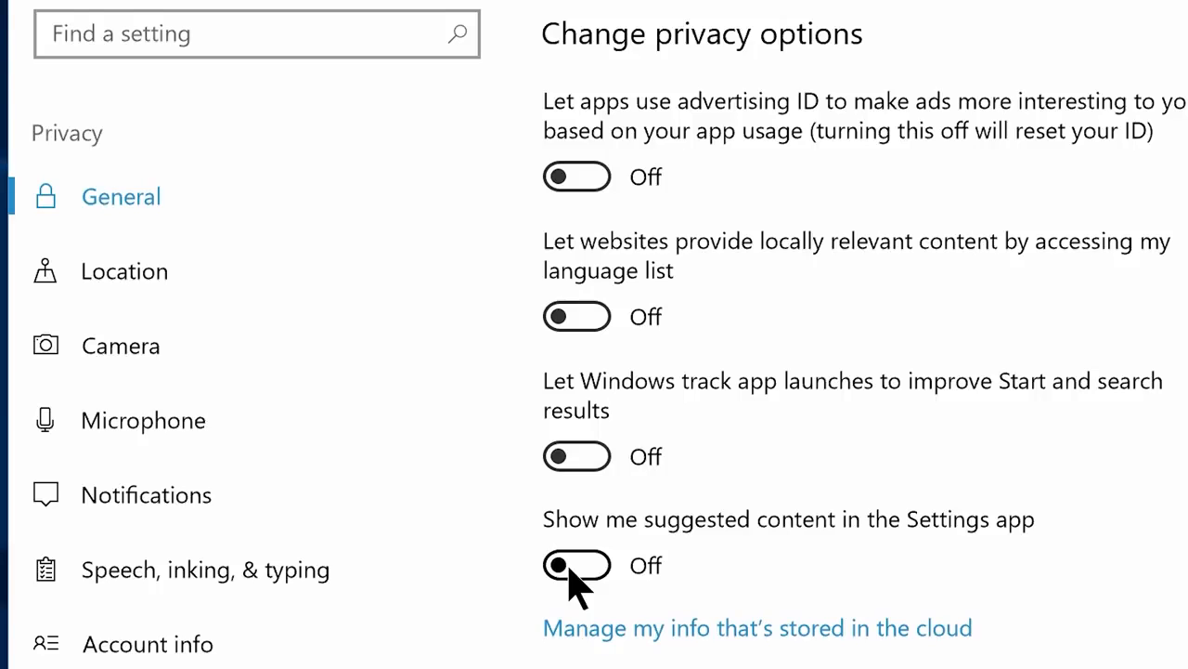
- Turn off the location service and location for this device in the privacy settings
{"action": "left_click", "coordinate": [214, 273]}
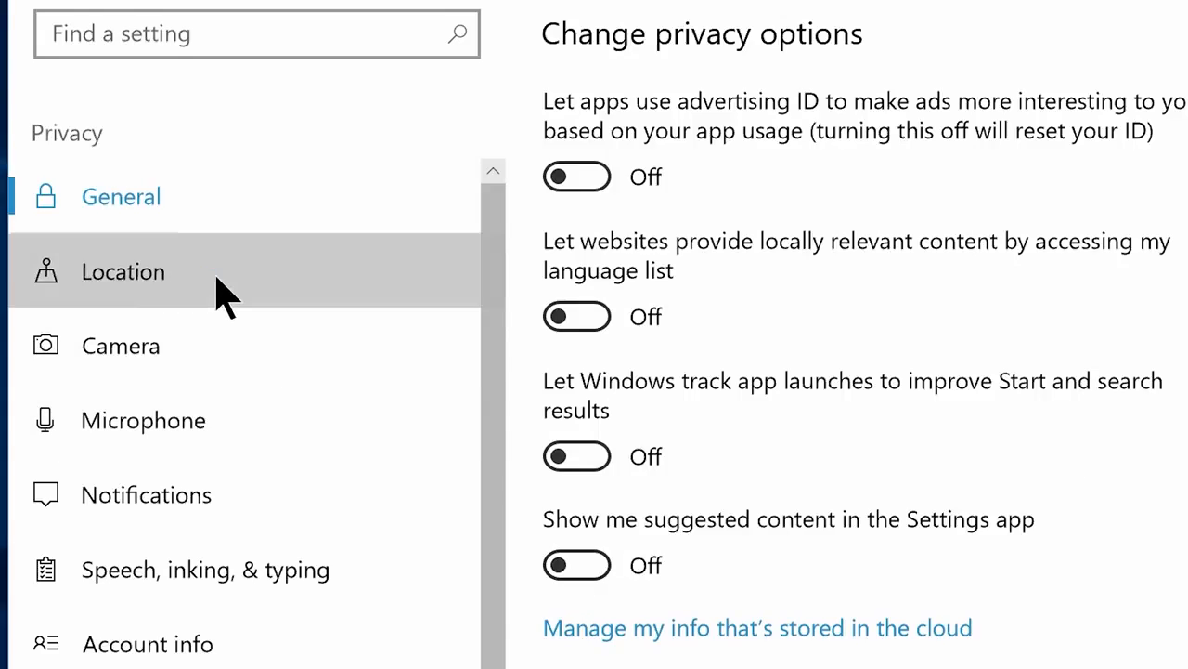
{"action": "left_click", "coordinate": [569, 414]}
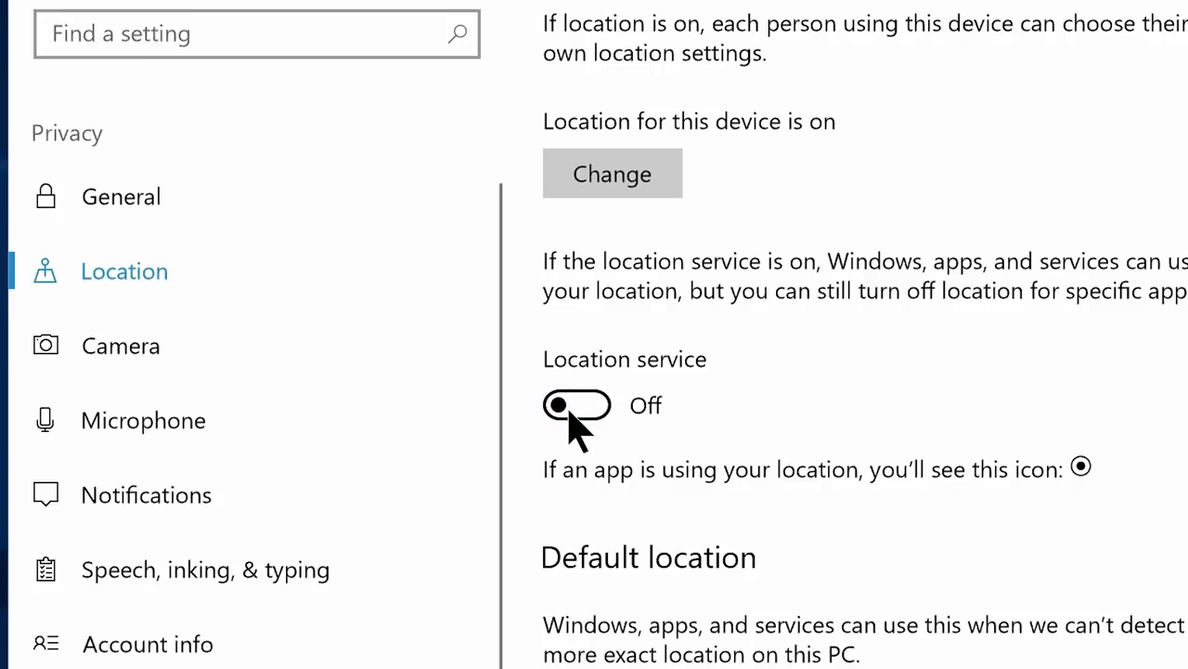
{"action": "left_click", "coordinate": [603, 185]}
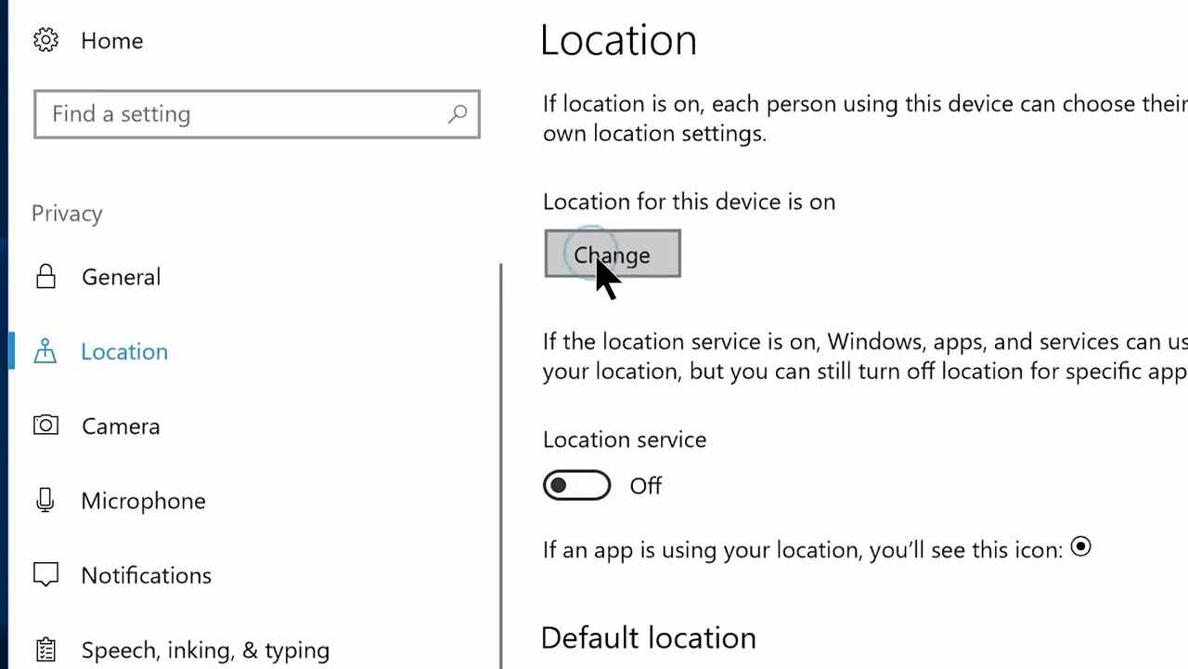
{"action": "left_click", "coordinate": [469, 51]}
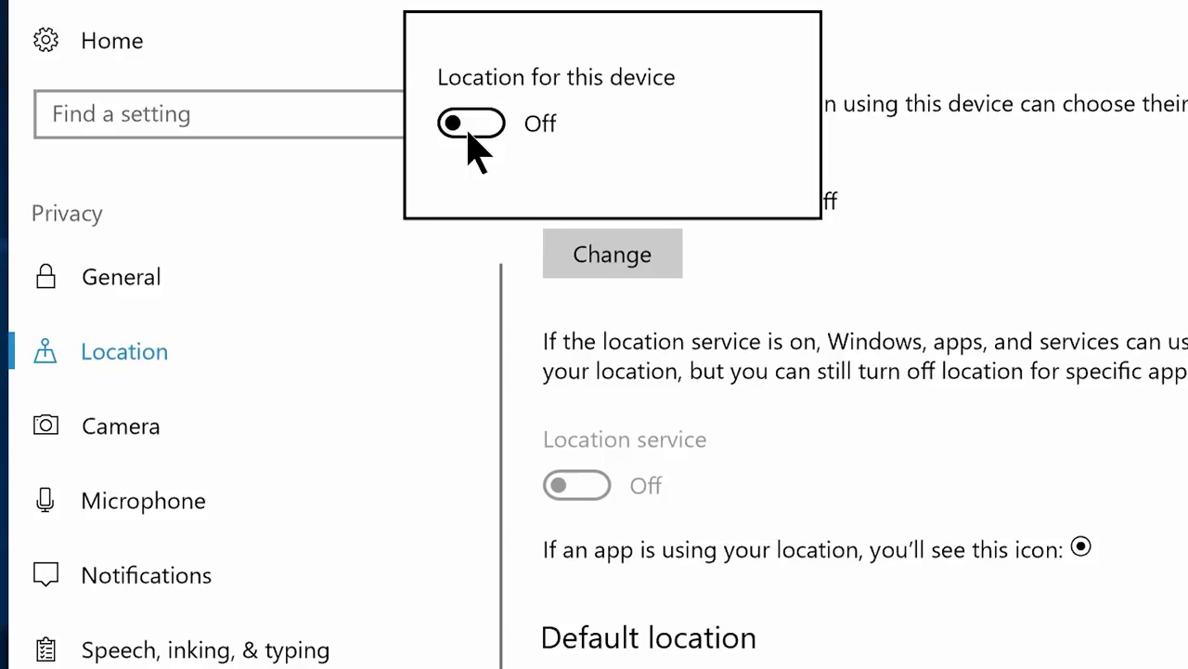
- Turn off camera access for Cortana, Feedback Hub, Microsoft Edge, Microsoft Store, Mixed Reality Viewer, OneNote and Photos
{"action": "left_click", "coordinate": [94, 269]}
{"action": "left_click", "coordinate": [94, 269]}
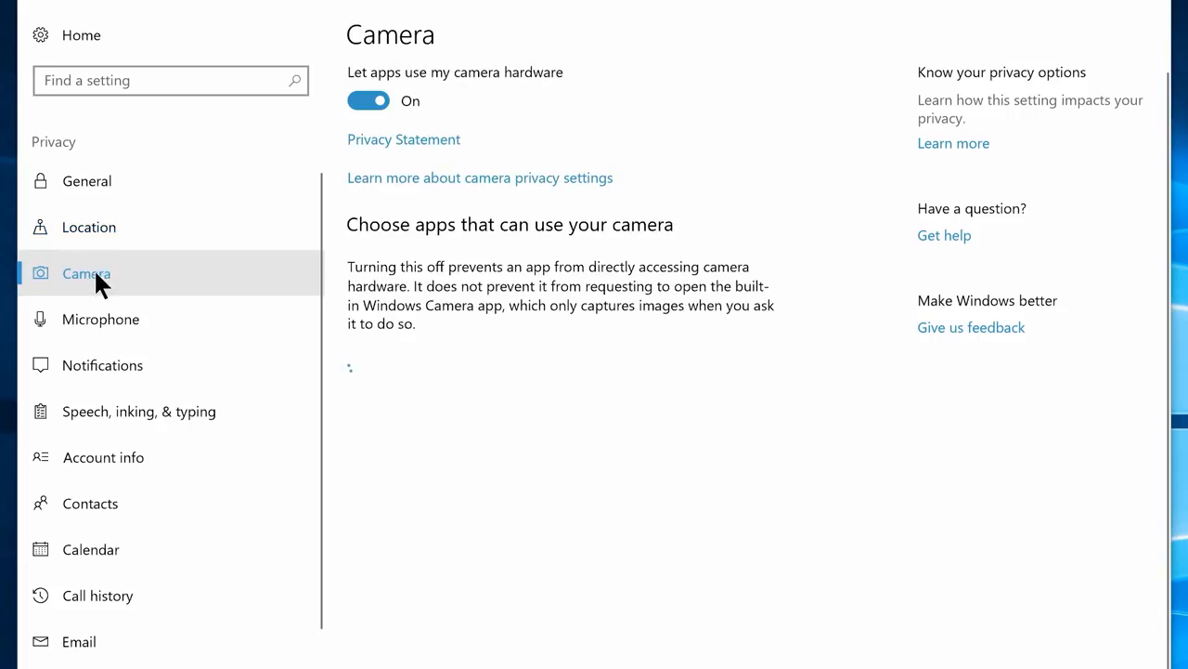
{"action": "left_click", "coordinate": [703, 365]}
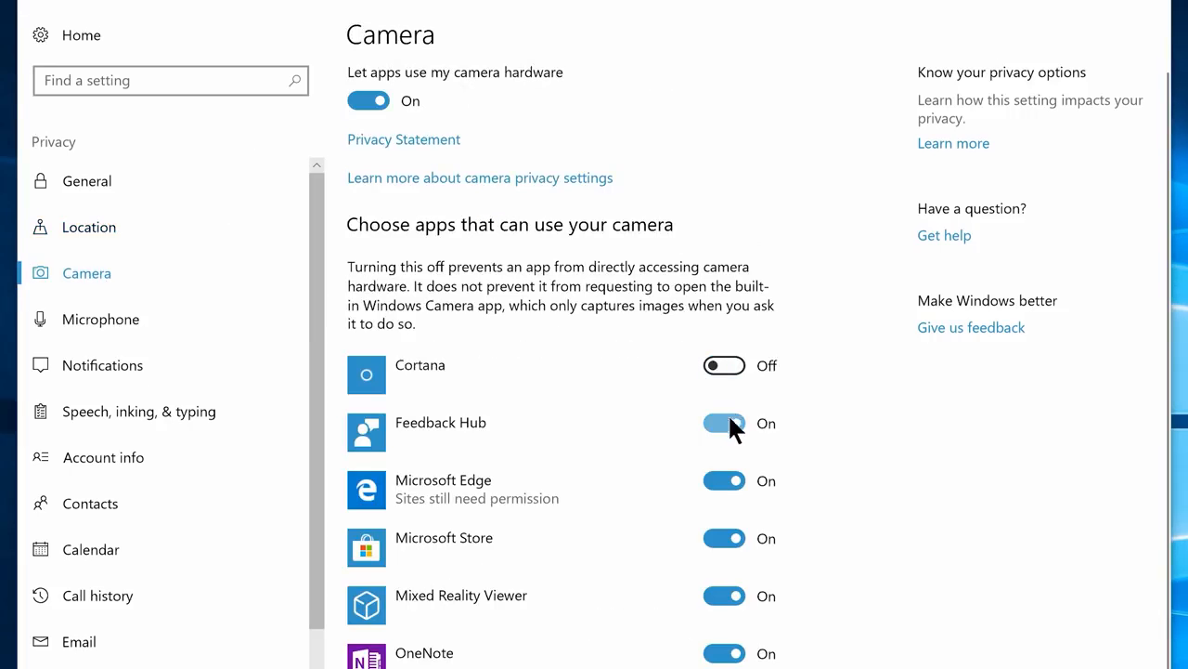
{"action": "left_click", "coordinate": [727, 422]}
{"action": "left_click", "coordinate": [721, 480]}
{"action": "left_click", "coordinate": [723, 538]}
{"action": "left_click", "coordinate": [723, 595]}
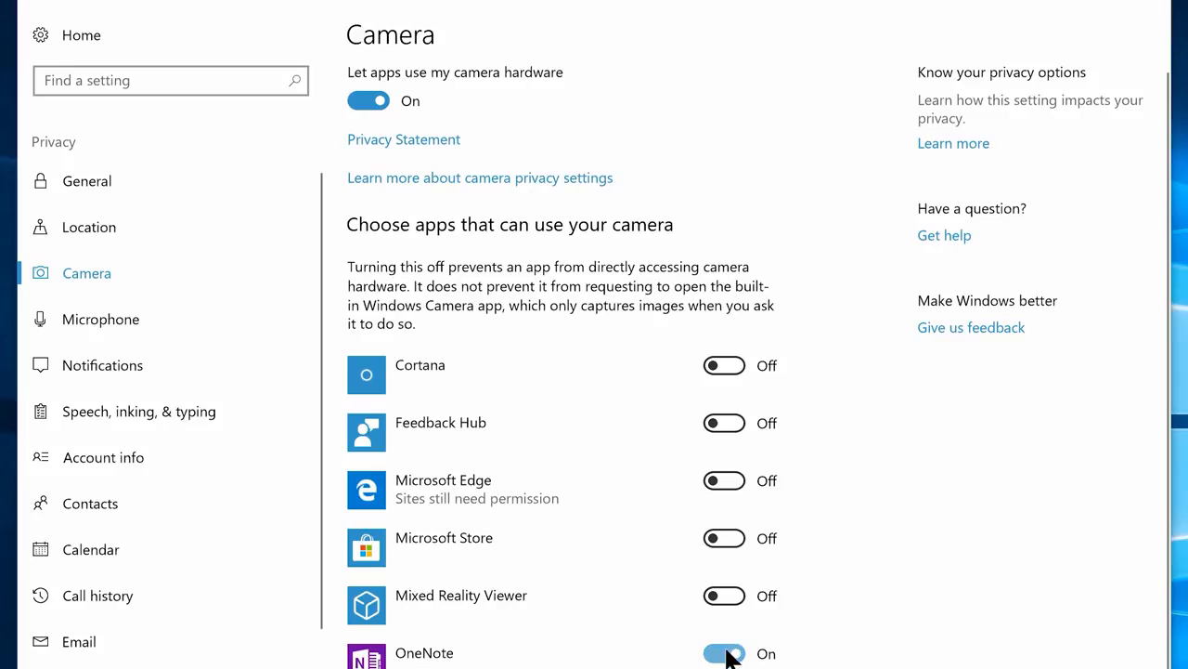
{"action": "left_click", "coordinate": [724, 653]}
{"action": "scroll", "coordinate": [725, 595], "scroll_direction": "down", "scroll_amount": 3}
{"action": "left_click", "coordinate": [726, 580]}
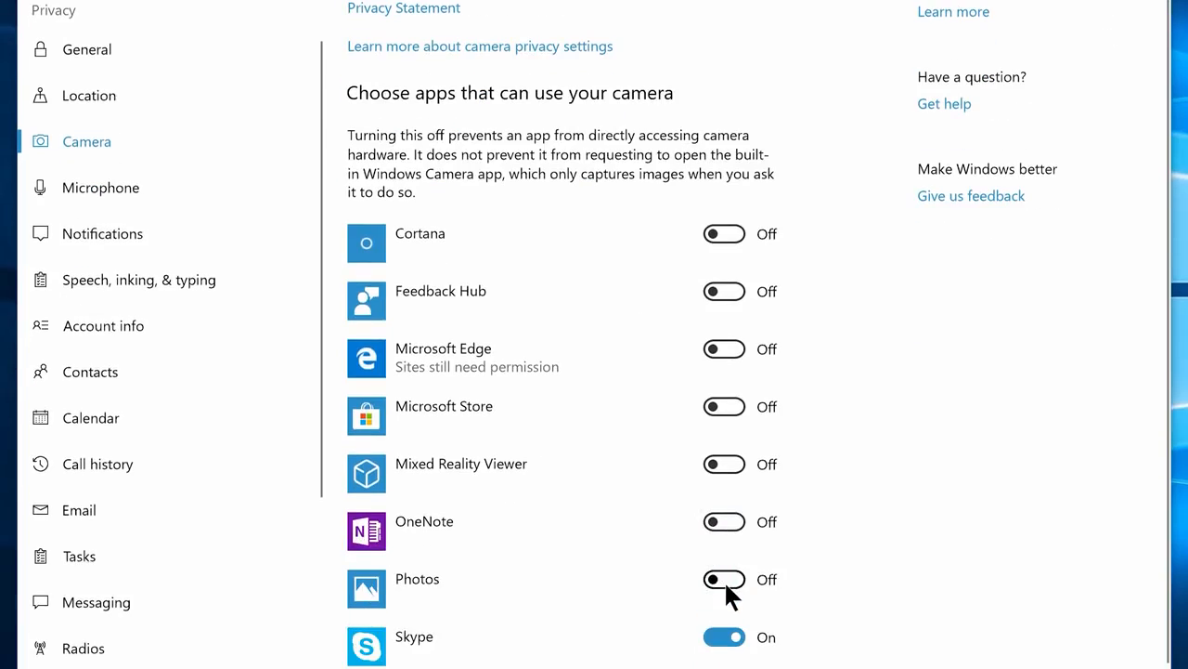
- Turn off microphone access for Feedback Hub, Messaging, Microsoft account, Microsoft Edge, Microsoft Store, Mixed Reality Viewer, OneNote and Photos
{"action": "left_click", "coordinate": [107, 182]}
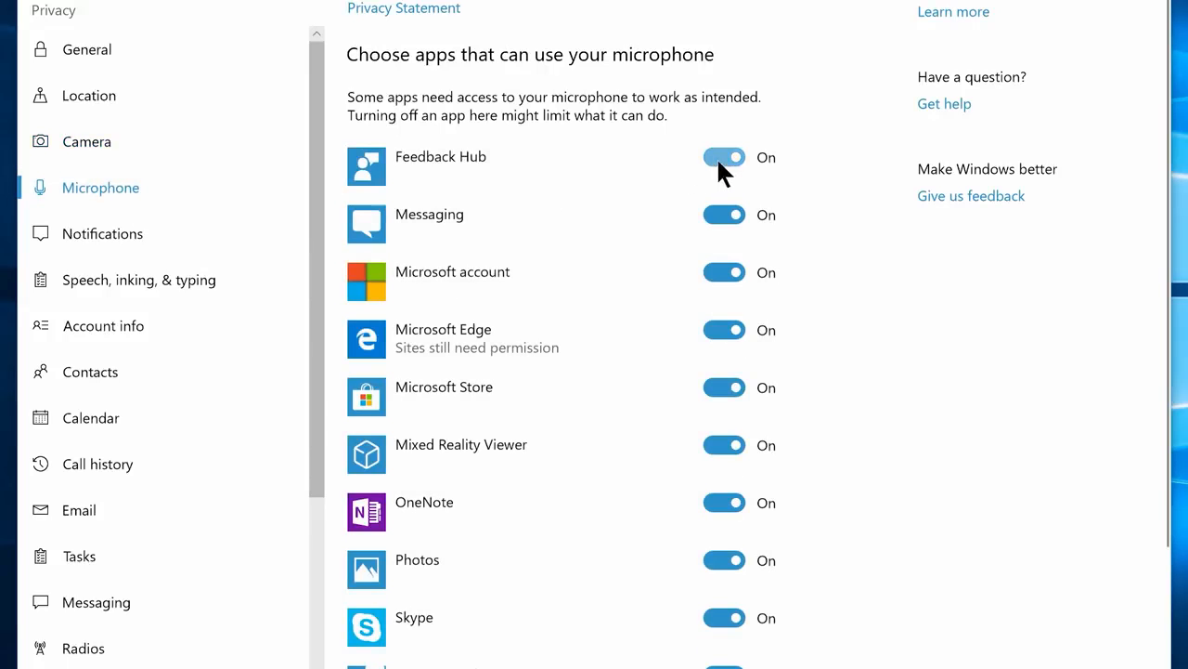
{"action": "left_click", "coordinate": [718, 157]}
{"action": "left_click", "coordinate": [719, 215]}
{"action": "left_click", "coordinate": [721, 272]}
{"action": "left_click", "coordinate": [723, 330]}
{"action": "left_click", "coordinate": [724, 388]}
{"action": "left_click", "coordinate": [724, 445]}
{"action": "left_click", "coordinate": [727, 502]}
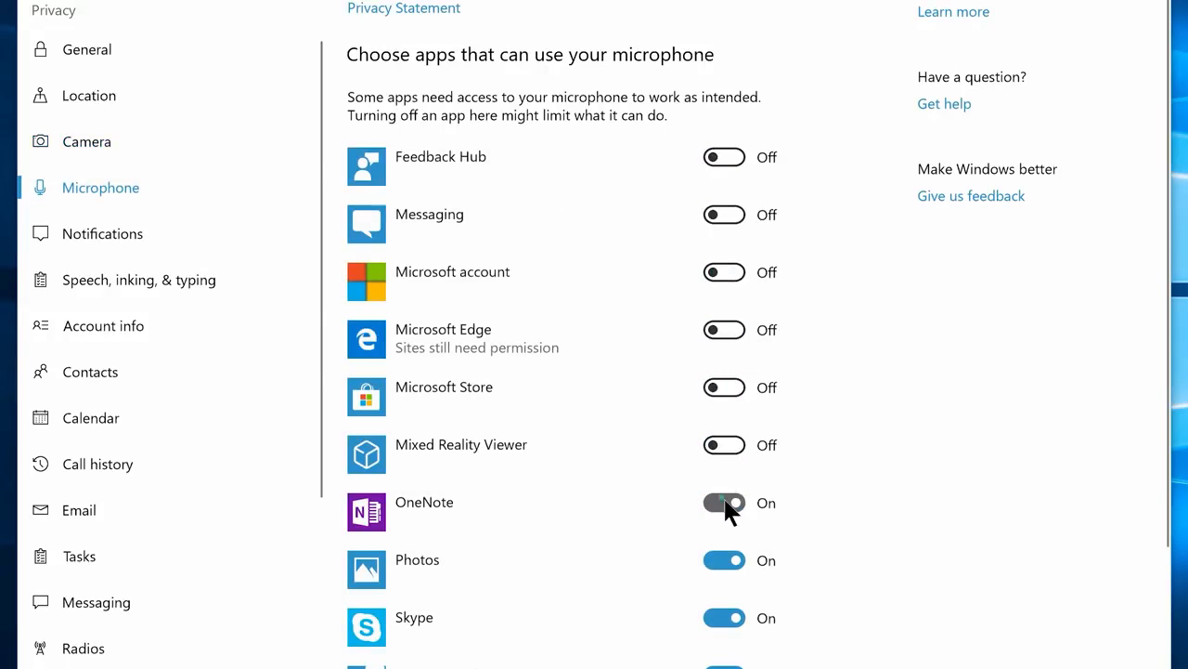
{"action": "left_click", "coordinate": [726, 560]}
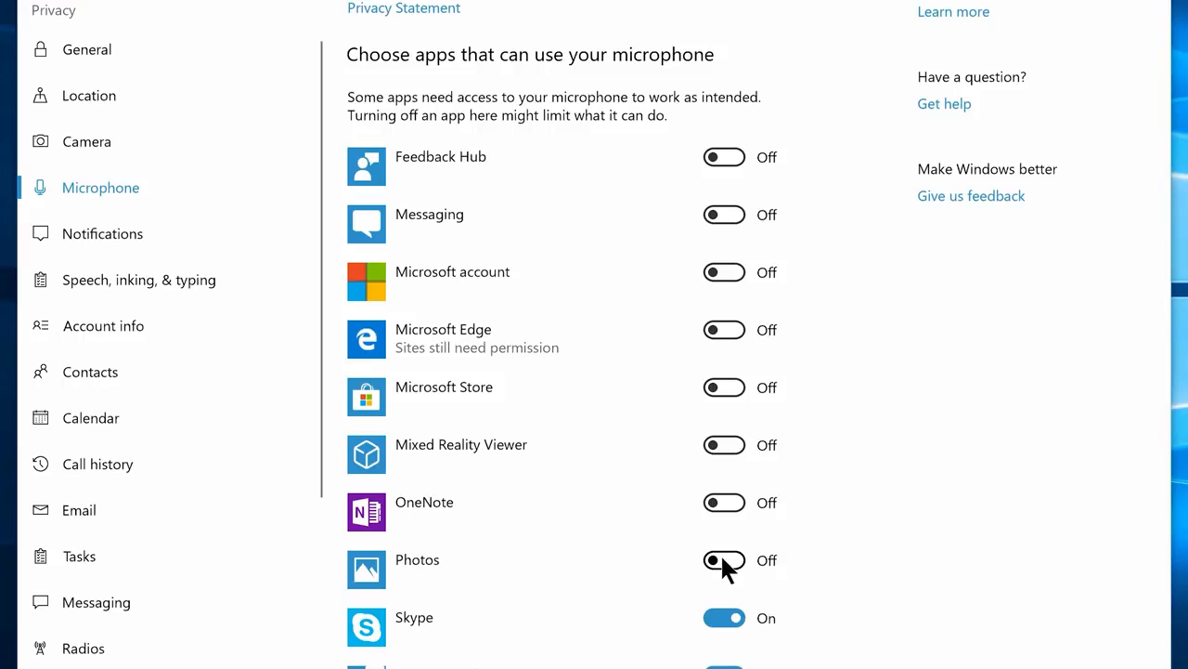
- Turn off contacts access for Maps, Photos, Skype, Voice Recorder and Xbox in the privacy settings
{"action": "left_click", "coordinate": [132, 368]}
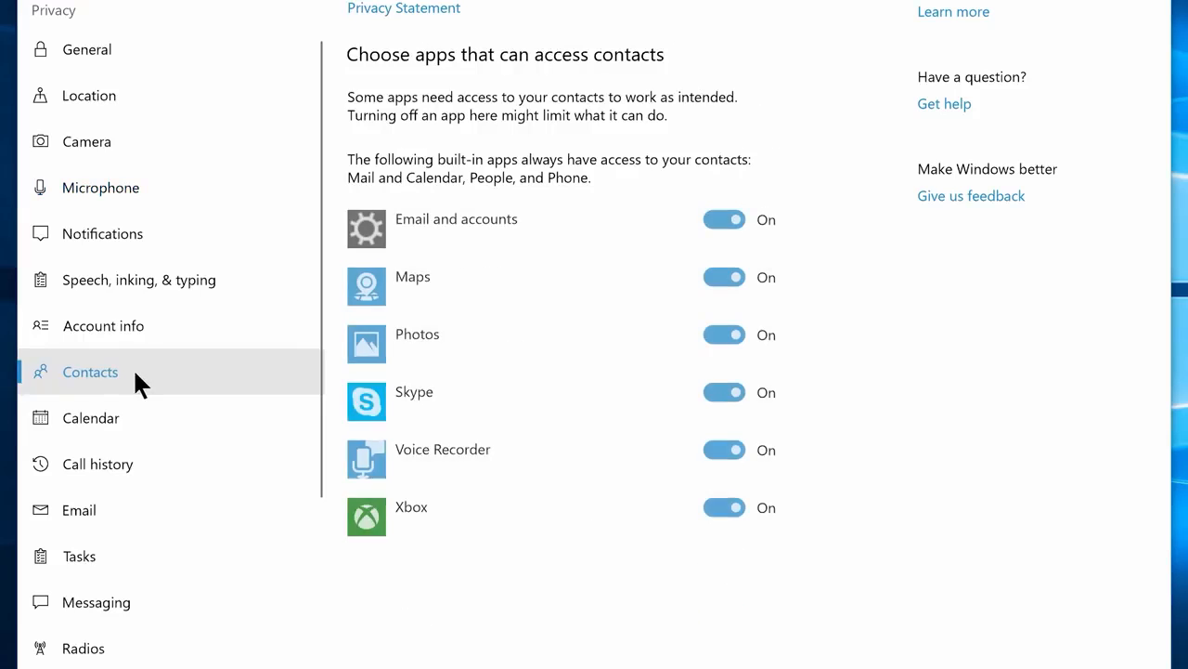
{"action": "left_click", "coordinate": [720, 279]}
{"action": "left_click", "coordinate": [722, 392]}
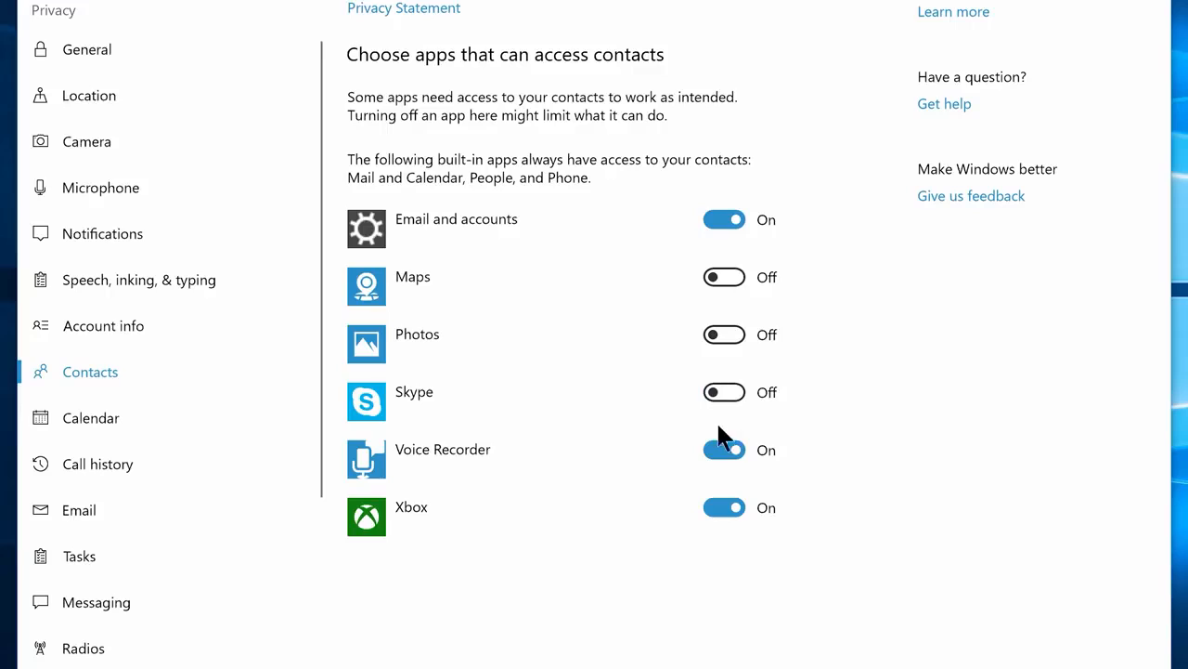
{"action": "left_click", "coordinate": [720, 450]}
{"action": "left_click", "coordinate": [719, 505]}
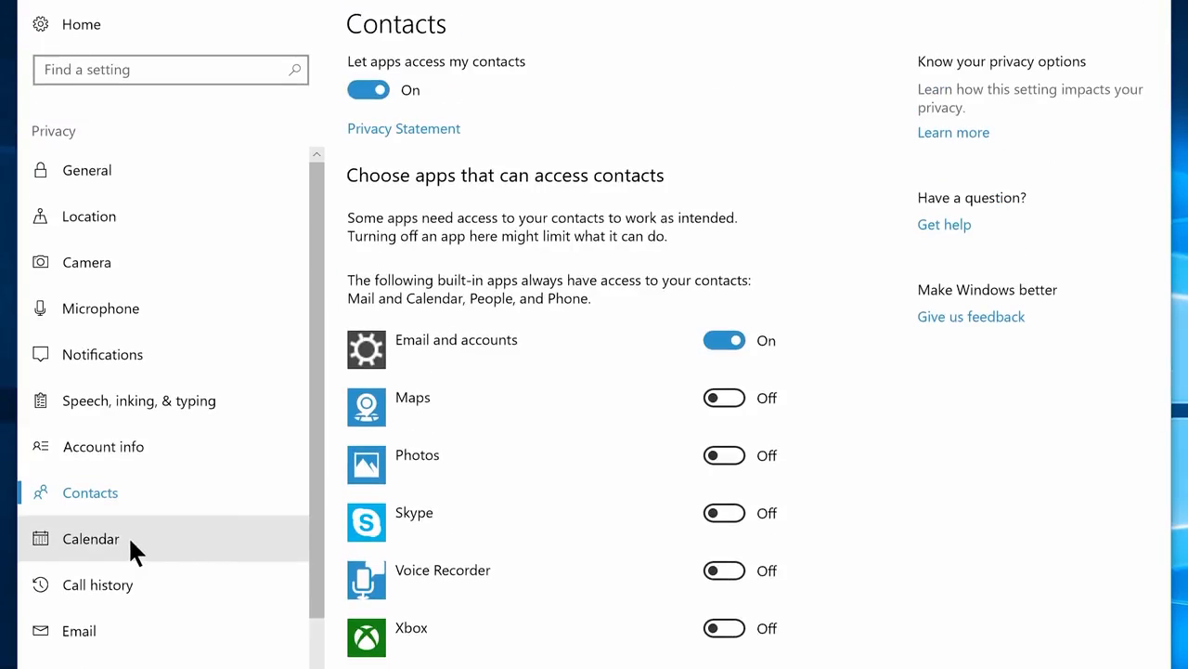
- Turn off all app access to the calendar and to the call history
{"action": "left_click", "coordinate": [128, 415]}
{"action": "left_click", "coordinate": [369, 90]}
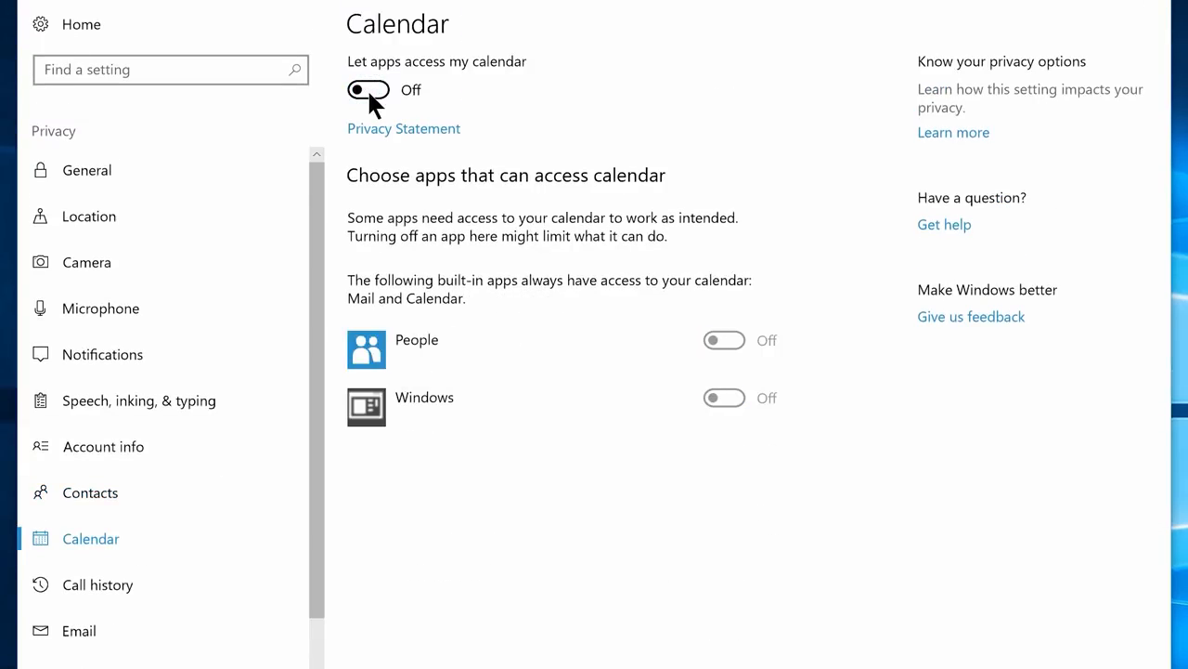
{"action": "left_click", "coordinate": [91, 585]}
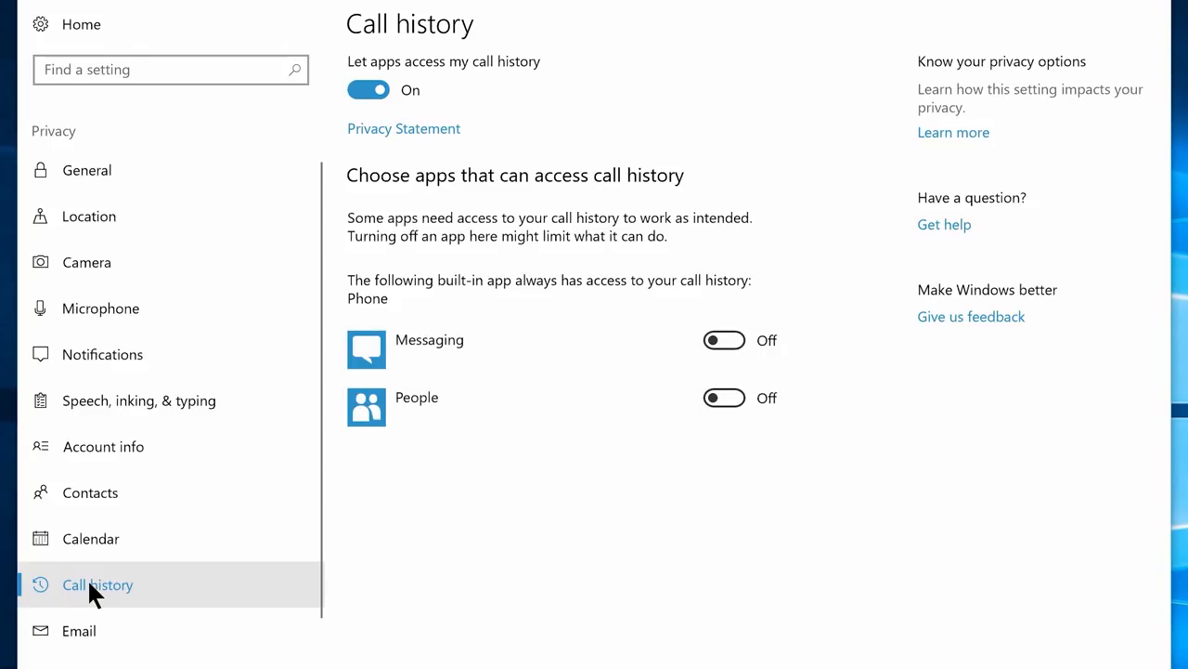
{"action": "left_click", "coordinate": [362, 90]}
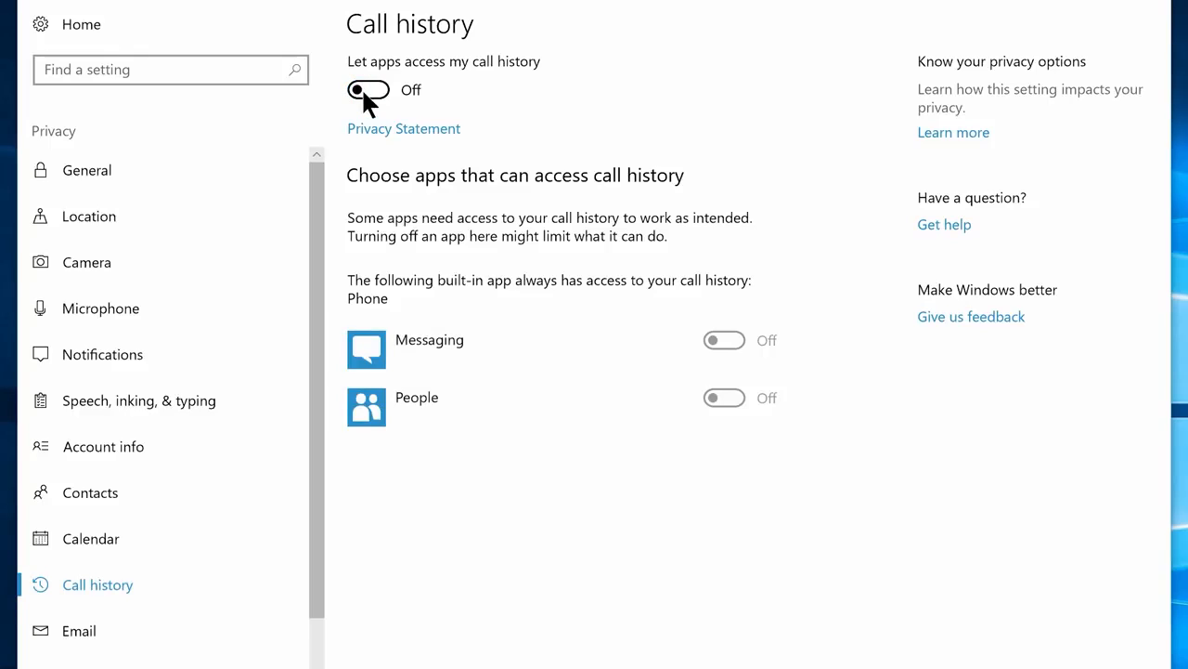
- Turn off app permission to access and send email and app control of radios
{"action": "left_click", "coordinate": [111, 632]}
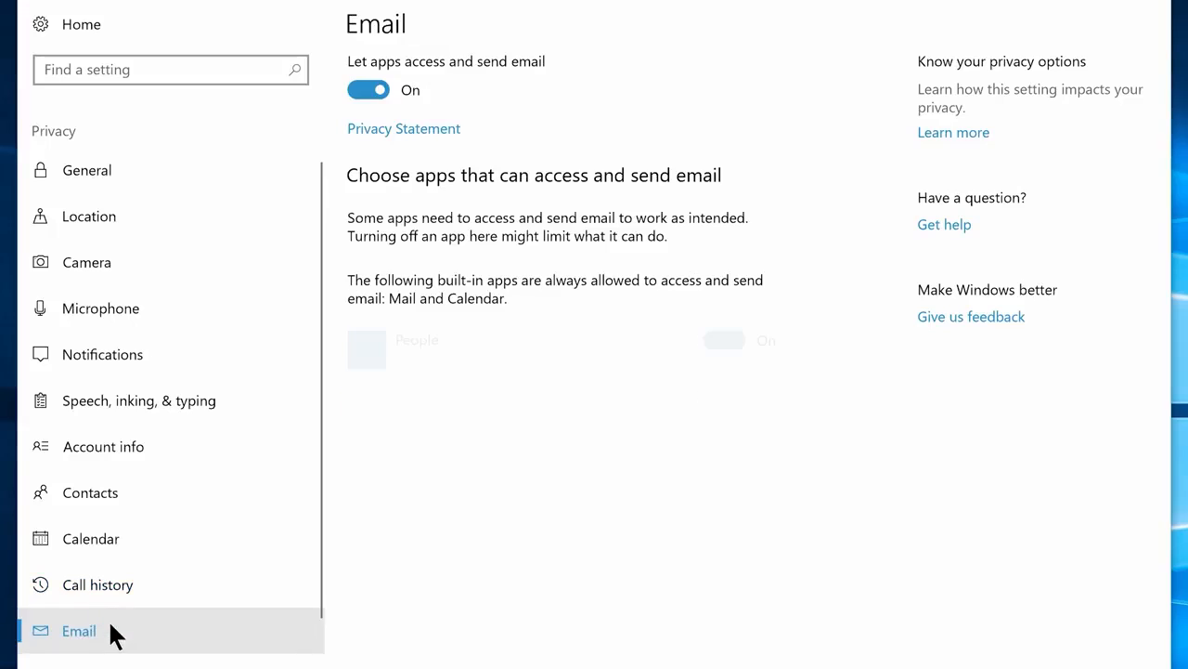
{"action": "left_click", "coordinate": [374, 90]}
{"action": "scroll", "coordinate": [337, 110], "scroll_direction": "down", "scroll_amount": 3}
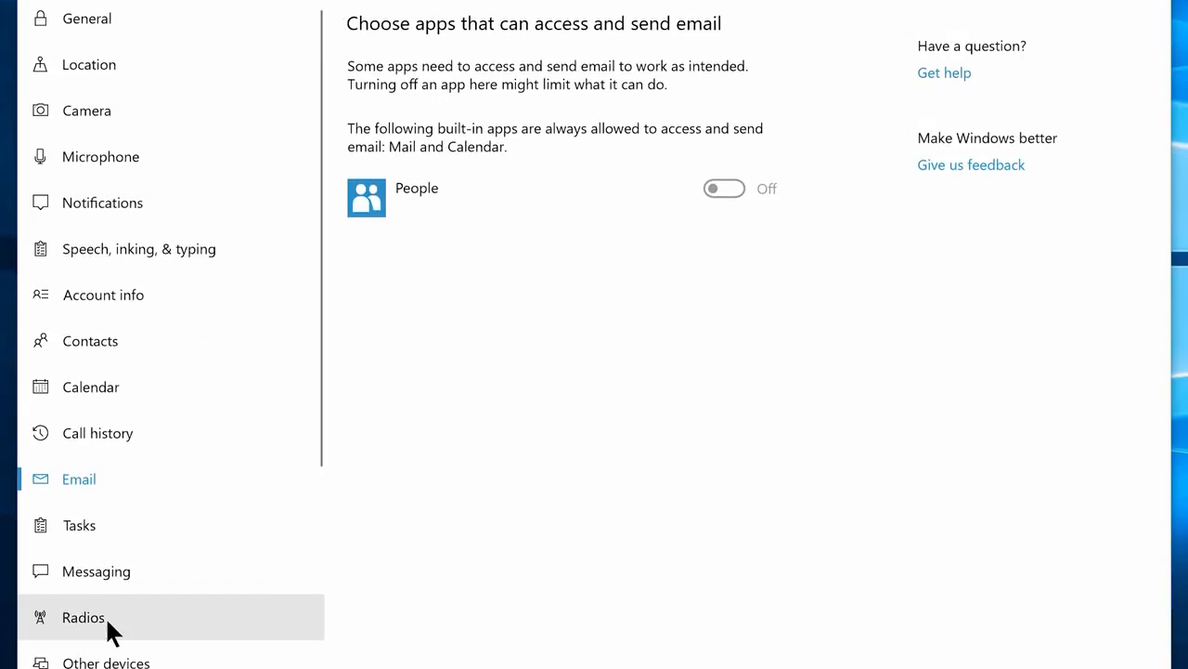
{"action": "left_click", "coordinate": [108, 629]}
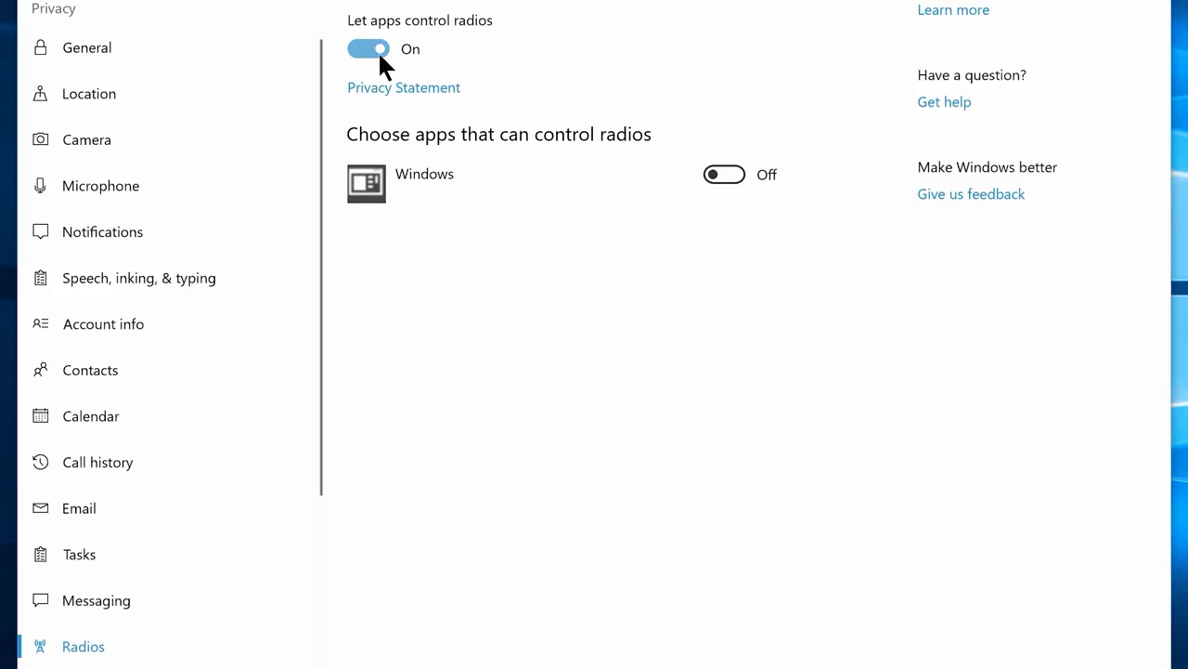
{"action": "left_click", "coordinate": [378, 51]}
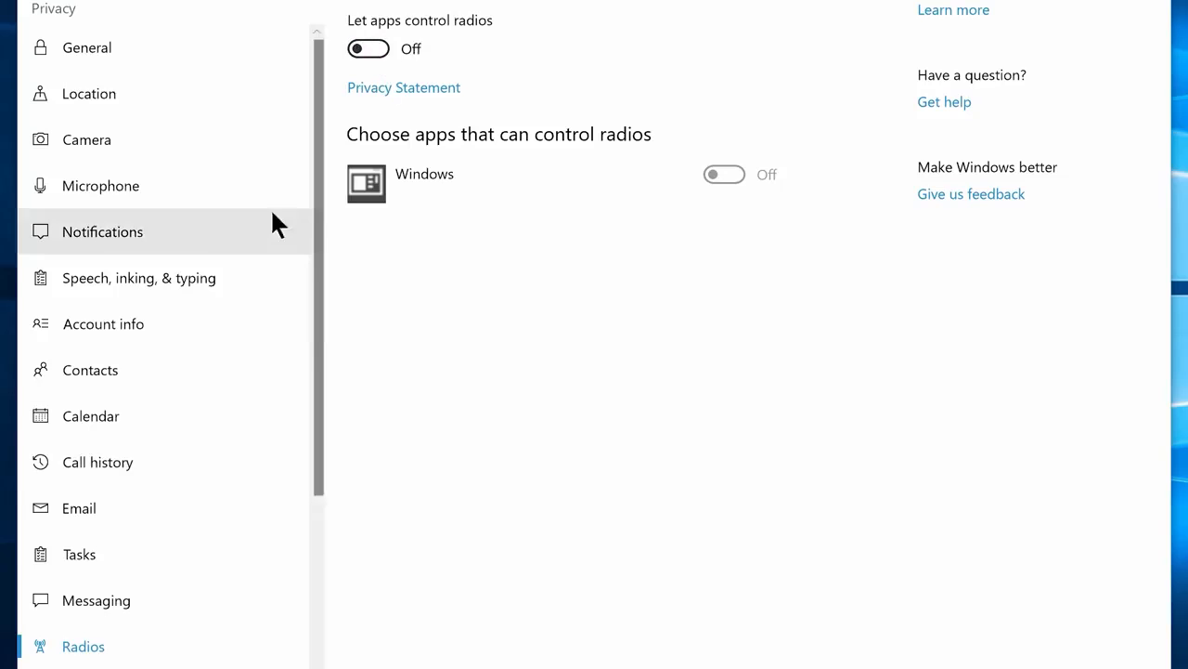
- Set the diagnostic data sent to Microsoft to Basic in the feedback and diagnostics settings
{"action": "scroll", "coordinate": [186, 371], "scroll_direction": "down", "scroll_amount": 3}
{"action": "left_click", "coordinate": [120, 457]}
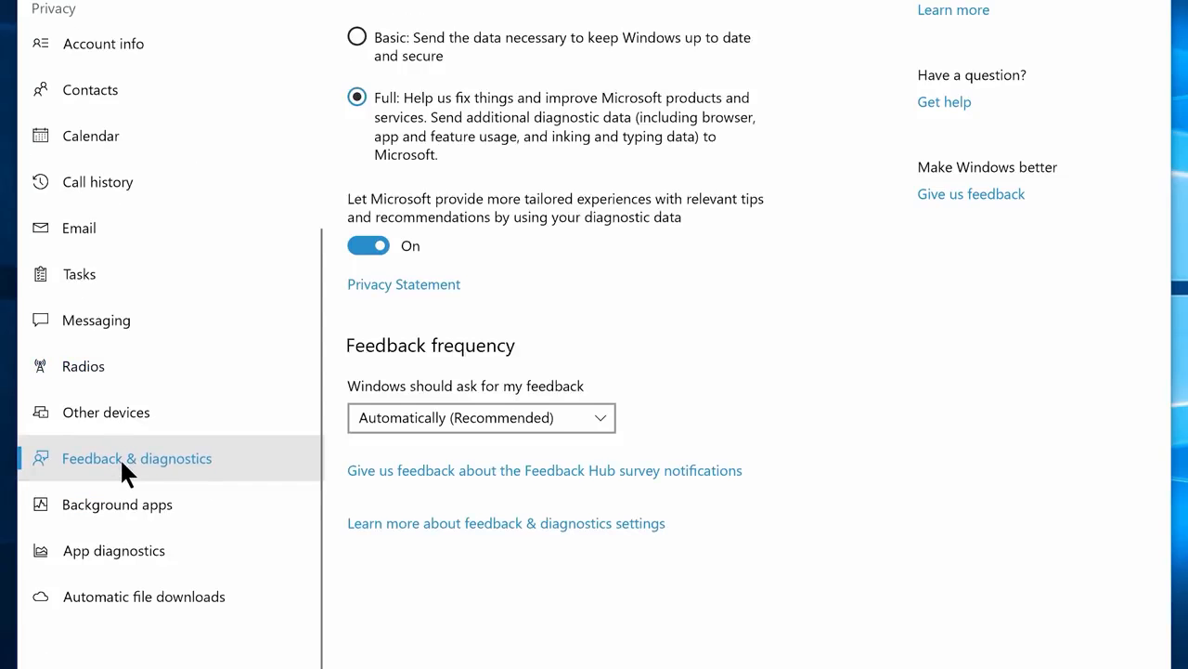
{"action": "left_click", "coordinate": [355, 37]}
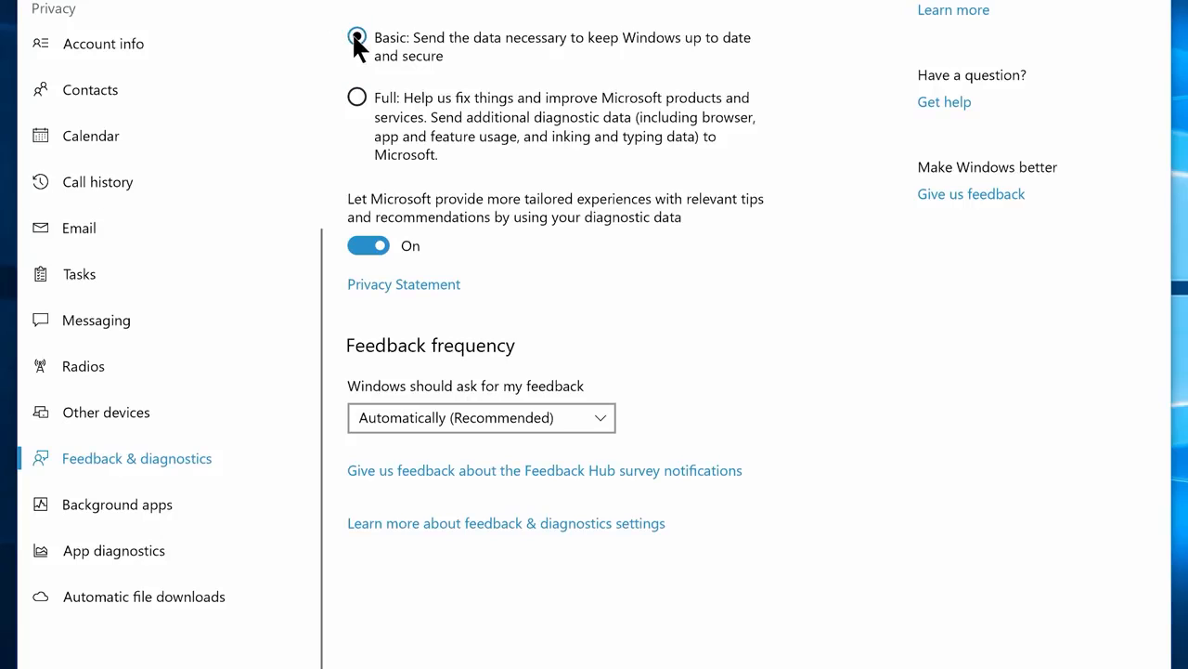
- Turn off background activity for Calculator, Camera, Connect, Feedback Hub, Get Help and Groove Music
{"action": "left_click", "coordinate": [97, 506]}
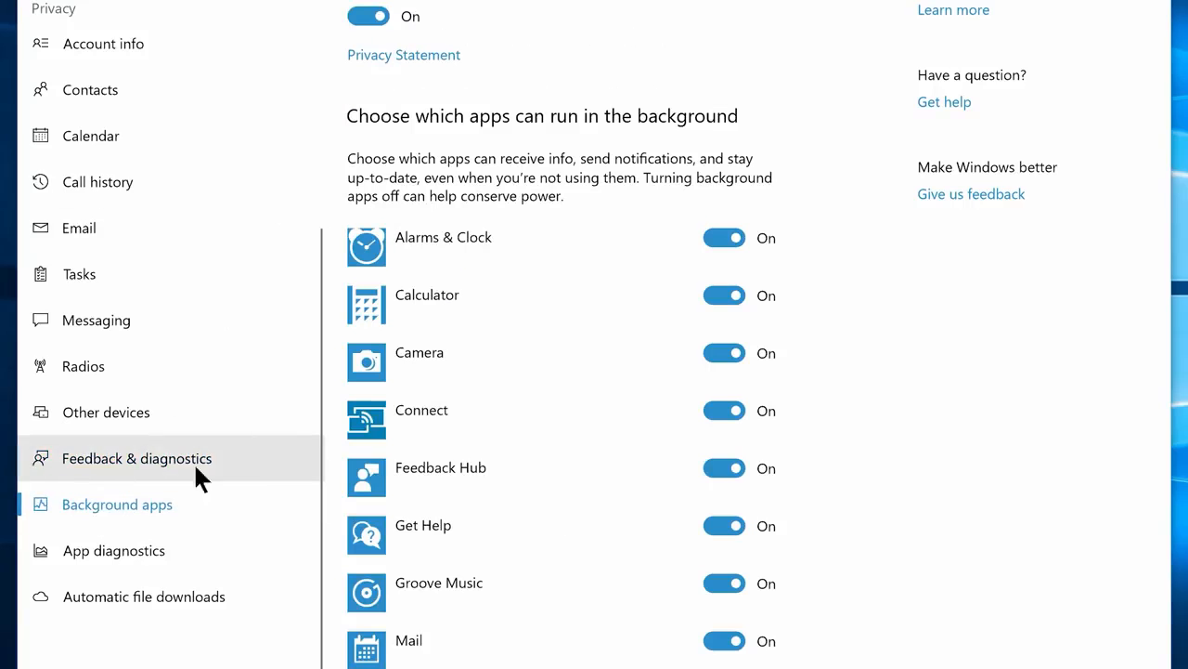
{"action": "left_click", "coordinate": [725, 295]}
{"action": "left_click", "coordinate": [724, 353]}
{"action": "left_click", "coordinate": [724, 411]}
{"action": "left_click", "coordinate": [724, 468]}
{"action": "left_click", "coordinate": [724, 526]}
{"action": "left_click", "coordinate": [724, 583]}
- Stop Maps, Messaging, Microsoft Edge, Solitaire Collection, Microsoft Store, Mixed Reality Viewer, Paint 3D, People, Photos and Print 3D from running in the background
{"action": "scroll", "coordinate": [711, 585], "scroll_direction": "down", "scroll_amount": 4}
{"action": "left_click", "coordinate": [724, 350]}
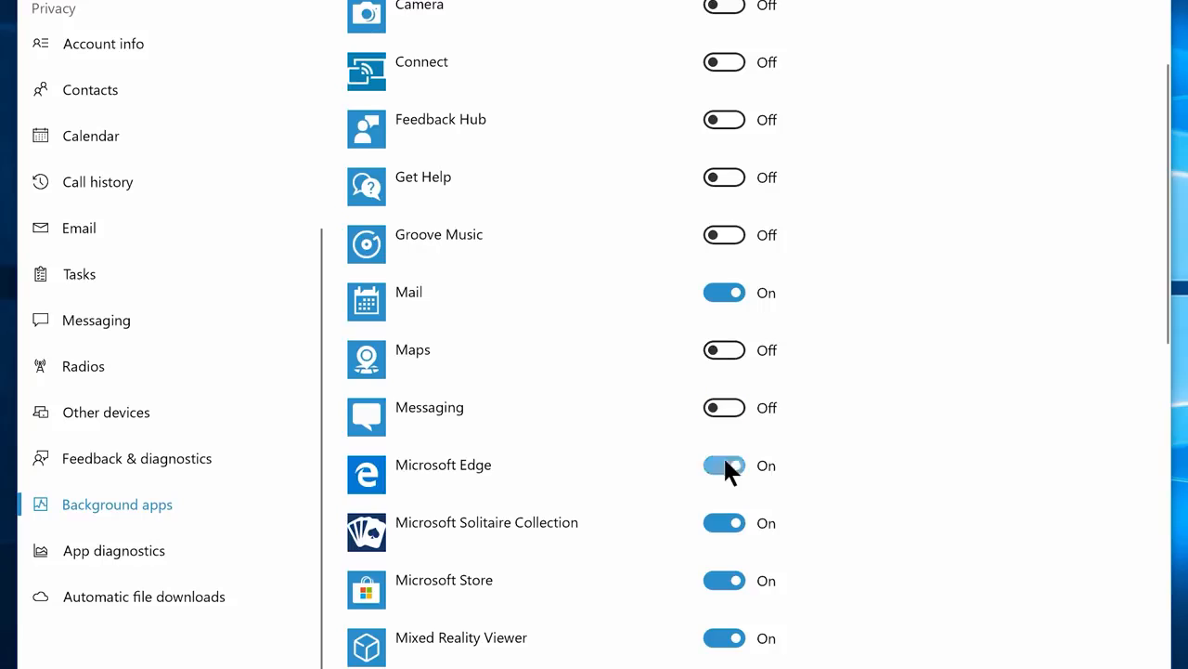
{"action": "left_click", "coordinate": [725, 465]}
{"action": "left_click", "coordinate": [724, 522]}
{"action": "left_click", "coordinate": [724, 580]}
{"action": "left_click", "coordinate": [725, 638]}
{"action": "scroll", "coordinate": [715, 641], "scroll_direction": "down", "scroll_amount": 3}
{"action": "left_click", "coordinate": [724, 114]}
{"action": "left_click", "coordinate": [724, 173]}
{"action": "left_click", "coordinate": [725, 231]}
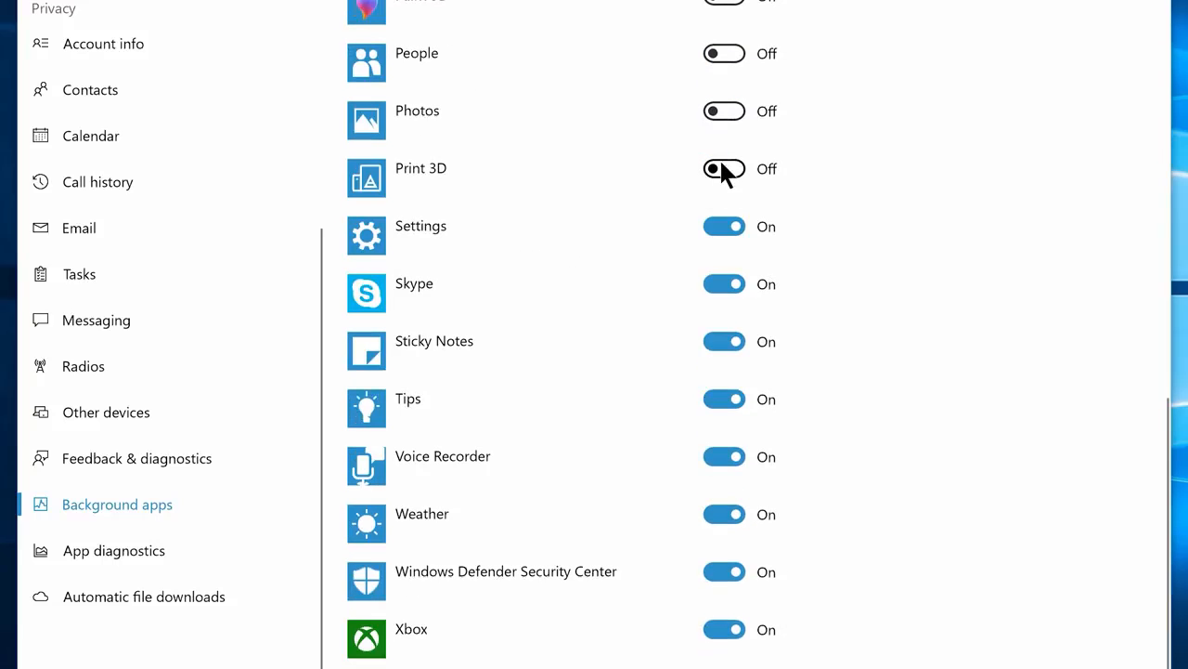
- Turn off background activity for Skype, Sticky Notes, Tips, Voice Recorder, Weather and Xbox
{"action": "left_click", "coordinate": [724, 284]}
{"action": "left_click", "coordinate": [724, 342]}
{"action": "left_click", "coordinate": [724, 399]}
{"action": "left_click", "coordinate": [723, 457]}
{"action": "left_click", "coordinate": [725, 515]}
{"action": "left_click", "coordinate": [722, 629]}
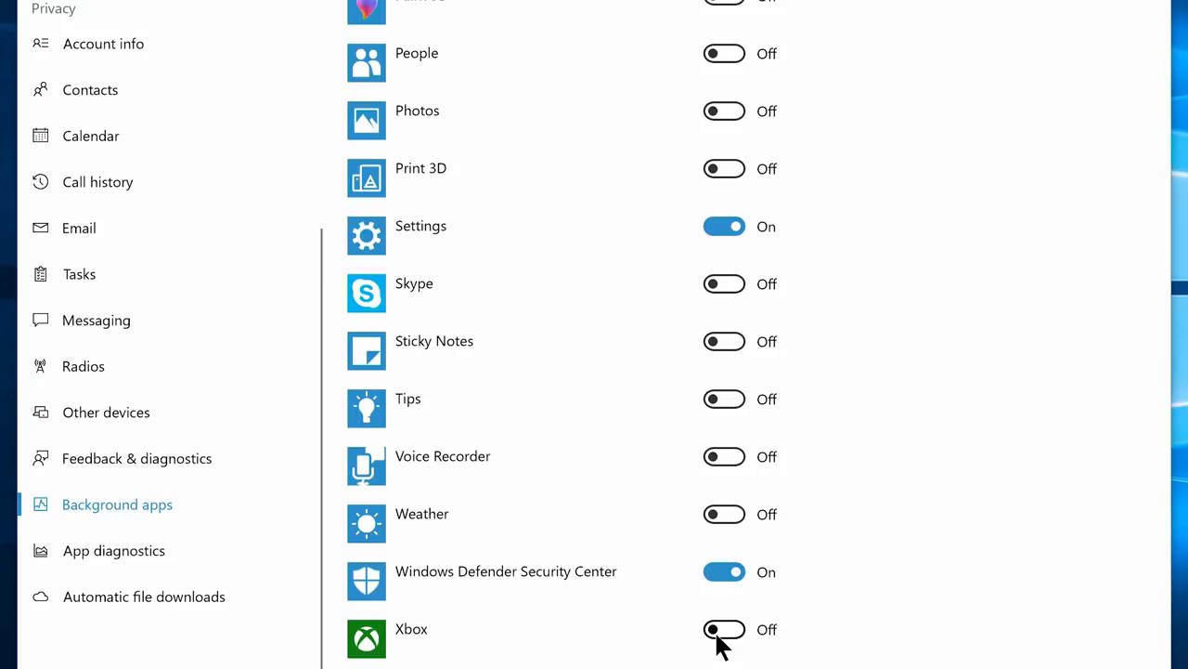
- In the system notification settings, turn off lock screen notifications, lock screen reminders and VoIP calls, and hiding notifications while duplicating the screen
{"action": "scroll", "coordinate": [632, 604], "scroll_direction": "up", "scroll_amount": 3}
{"action": "left_click", "coordinate": [104, 30]}
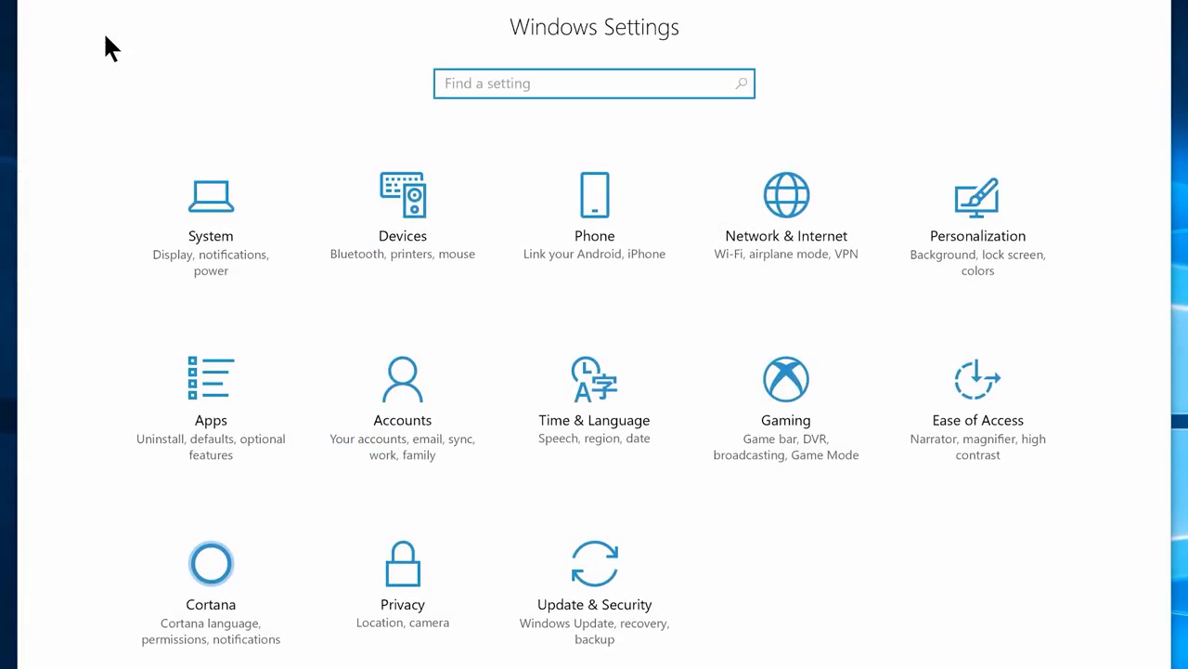
{"action": "left_click", "coordinate": [205, 191]}
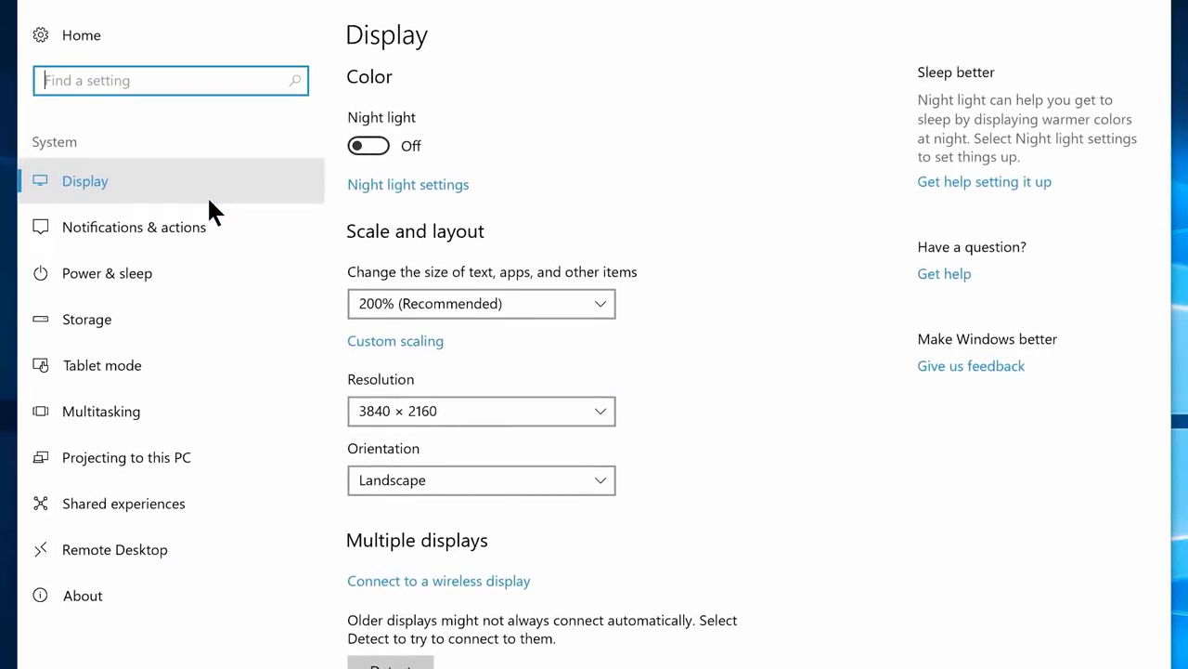
{"action": "left_click", "coordinate": [210, 210]}
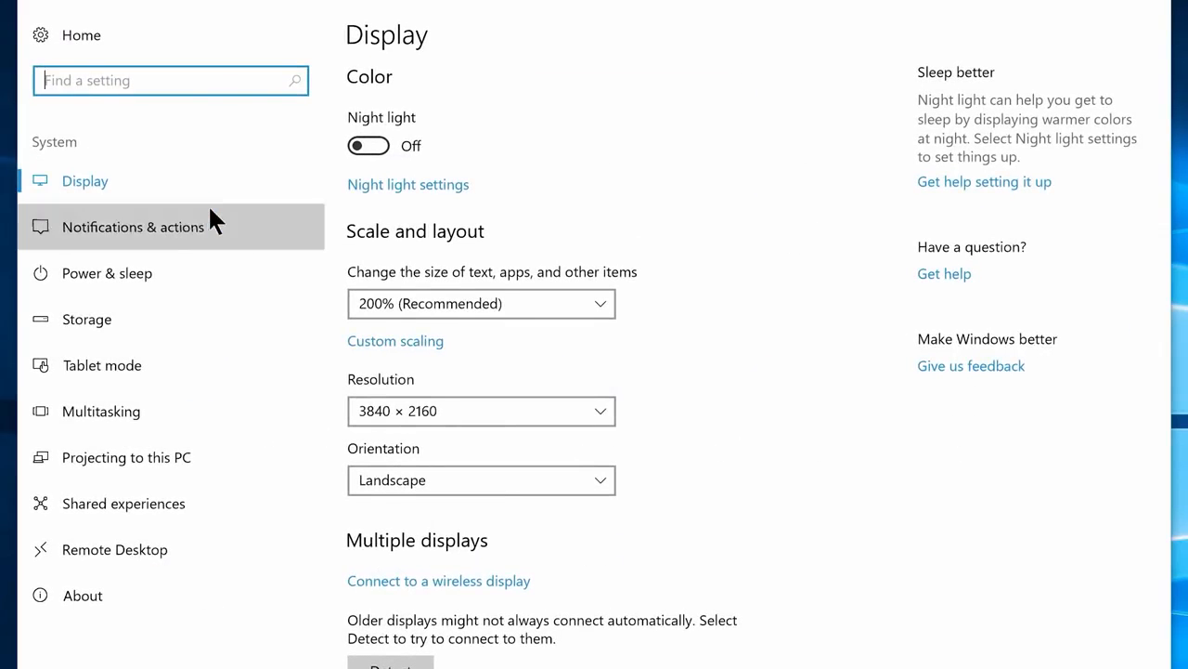
{"action": "left_click", "coordinate": [375, 586]}
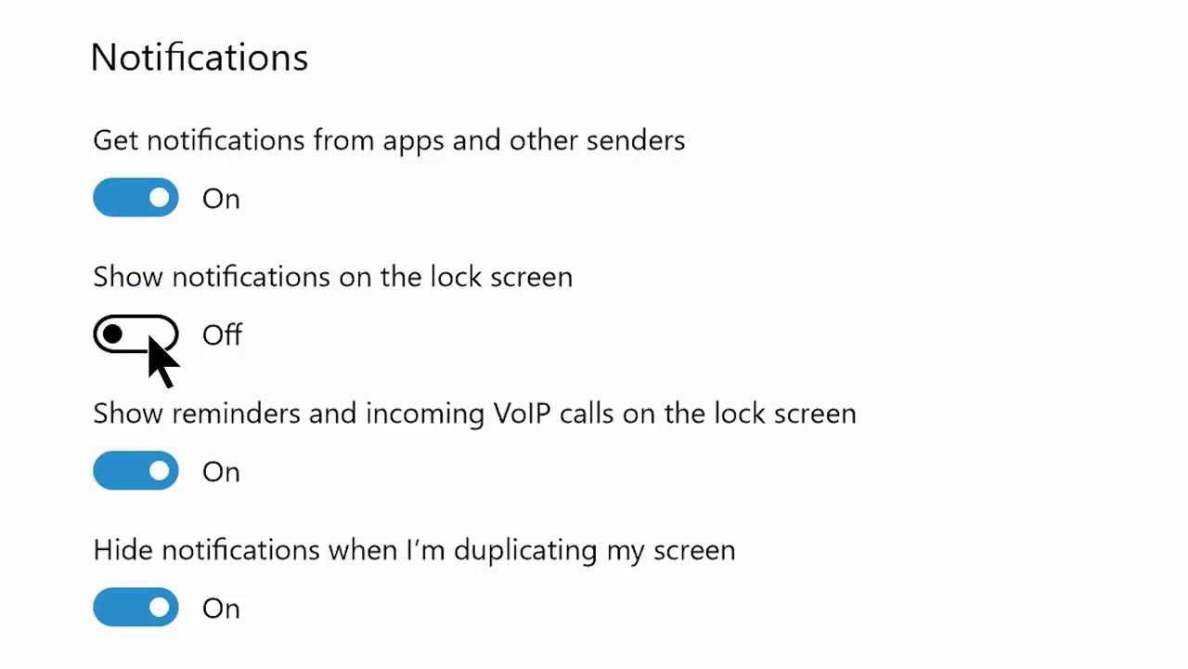
{"action": "left_click", "coordinate": [146, 475]}
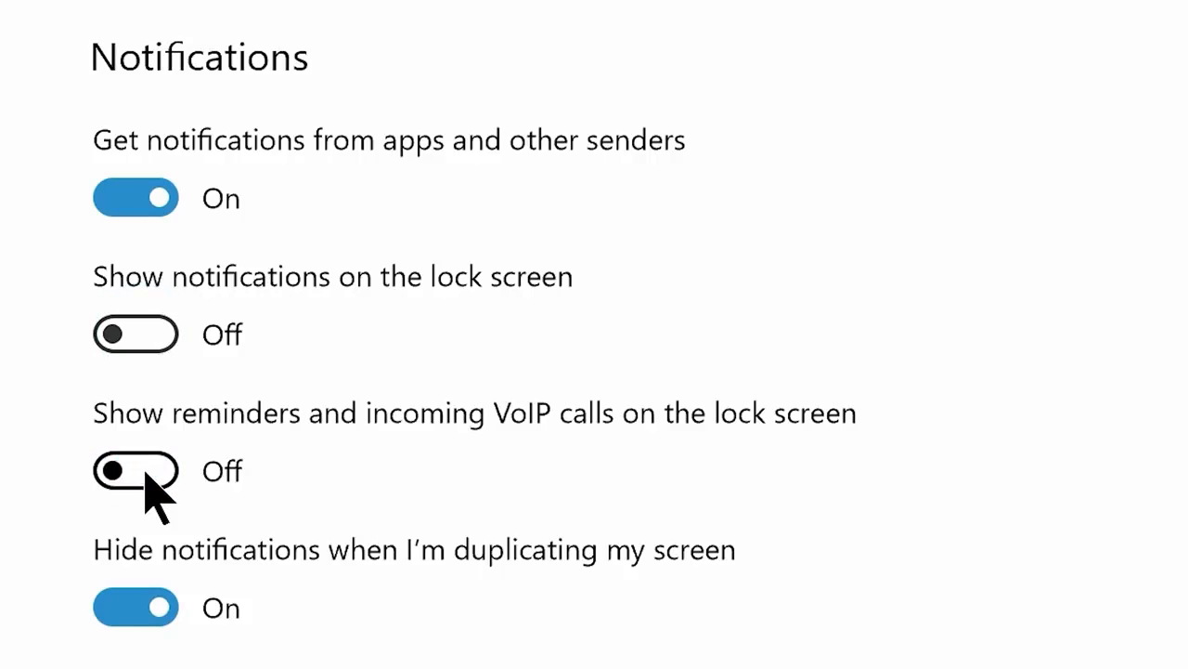
{"action": "left_click", "coordinate": [146, 608]}
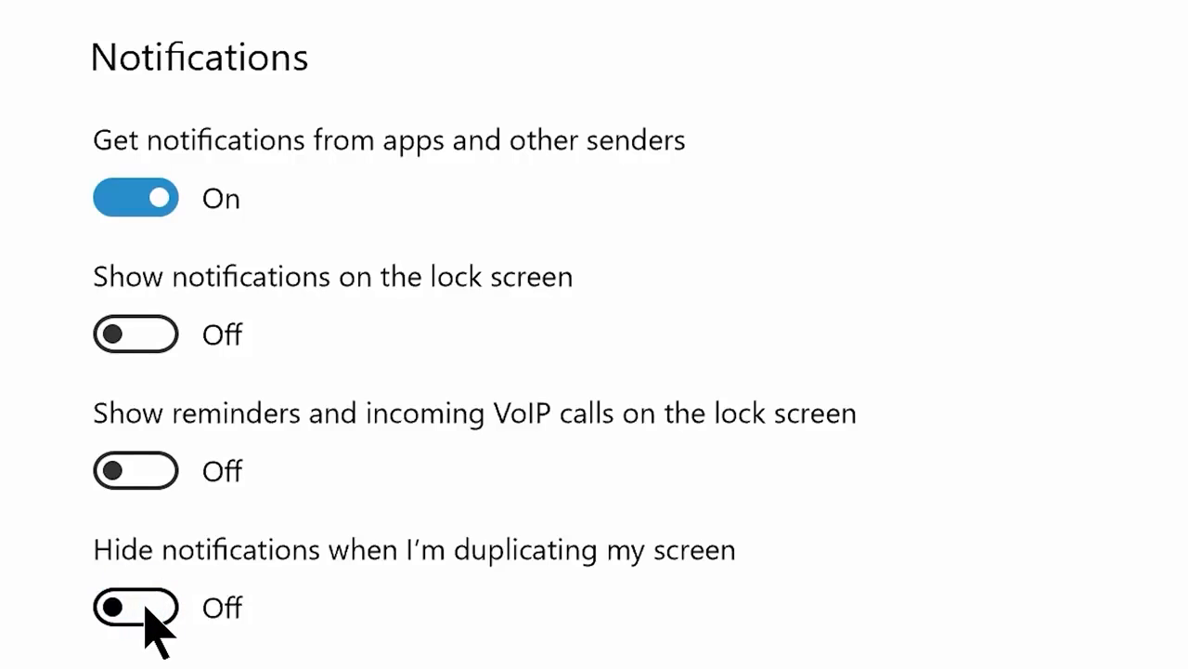
- Turn off notifications from Settings, Security and Maintenance, OneDrive, Java Update Checker, Cortana and AutoPlay
{"action": "scroll", "coordinate": [711, 371], "scroll_direction": "down", "scroll_amount": 5}
{"action": "left_click", "coordinate": [711, 470]}
{"action": "left_click", "coordinate": [711, 392]}
{"action": "left_click", "coordinate": [710, 241]}
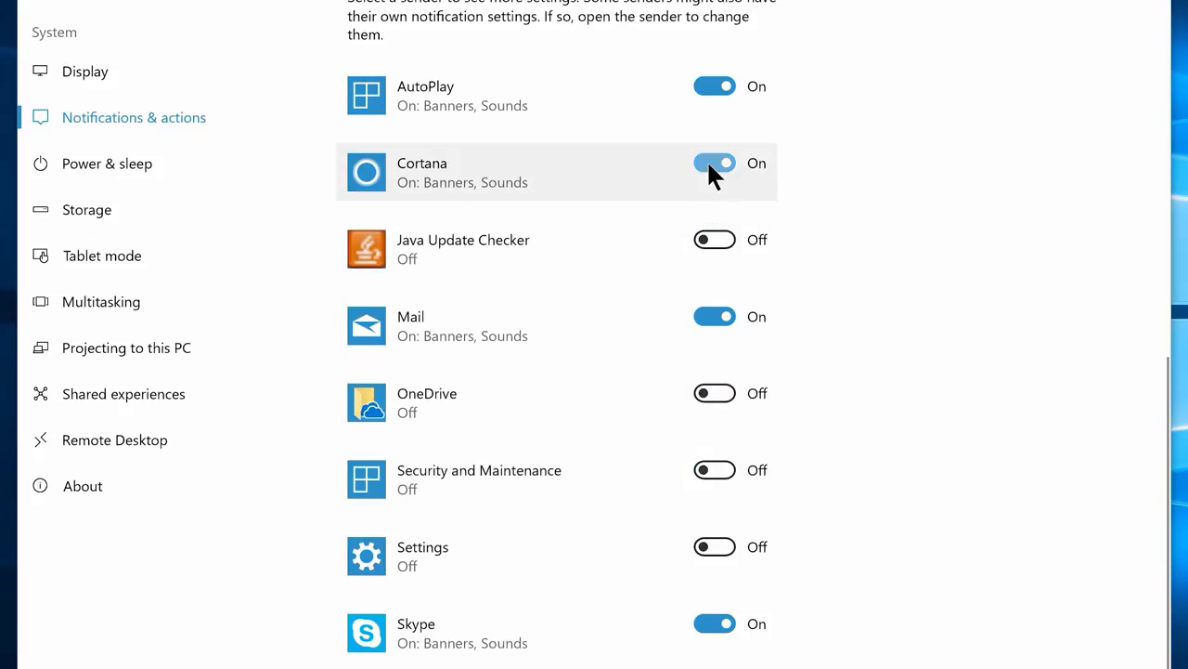
{"action": "left_click", "coordinate": [711, 165]}
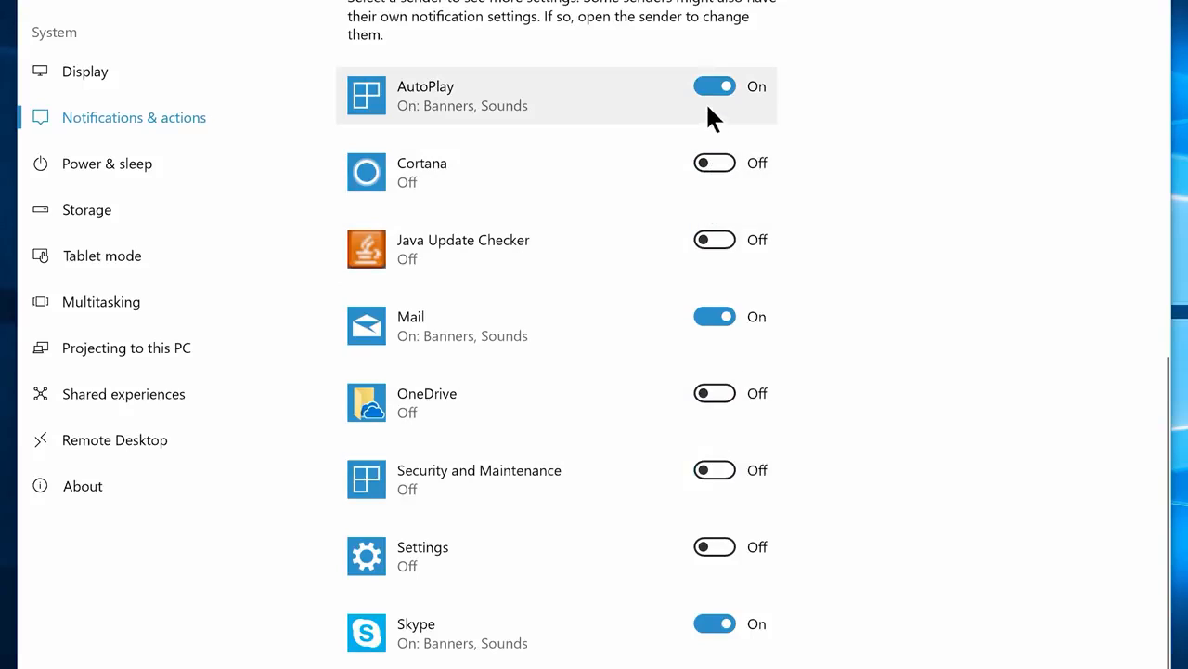
{"action": "left_click", "coordinate": [708, 87]}
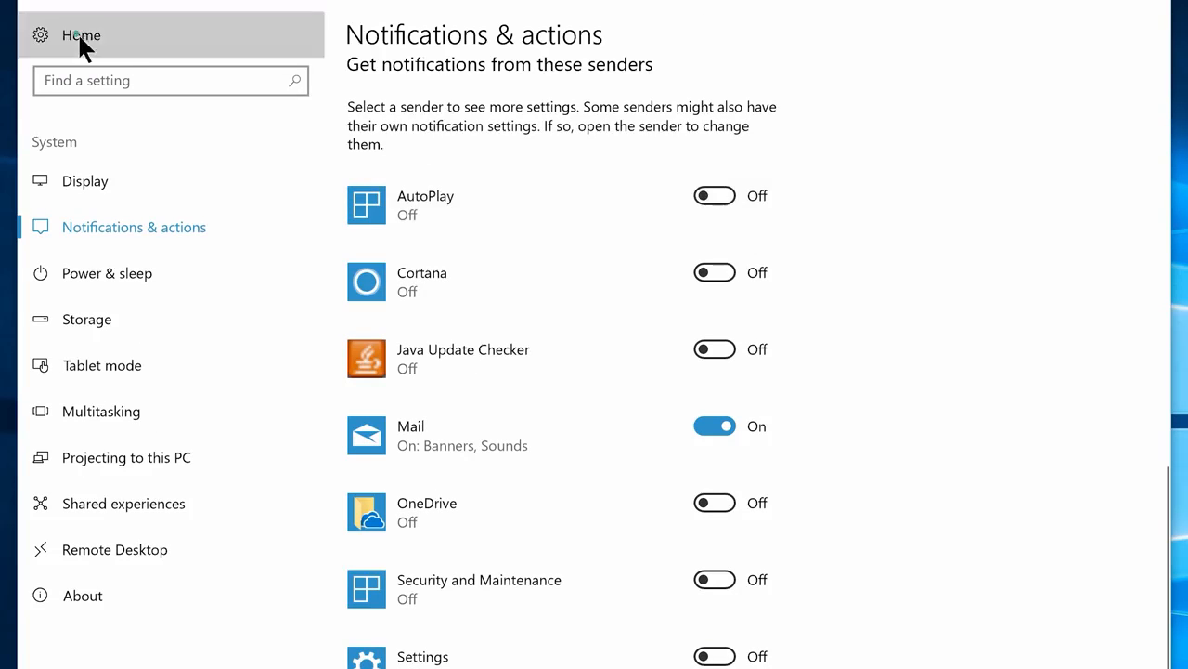
- In the gaming settings, turn off Game bar recording and disable showing Game bar in full screen games Microsoft has verified
{"action": "left_click", "coordinate": [78, 35]}
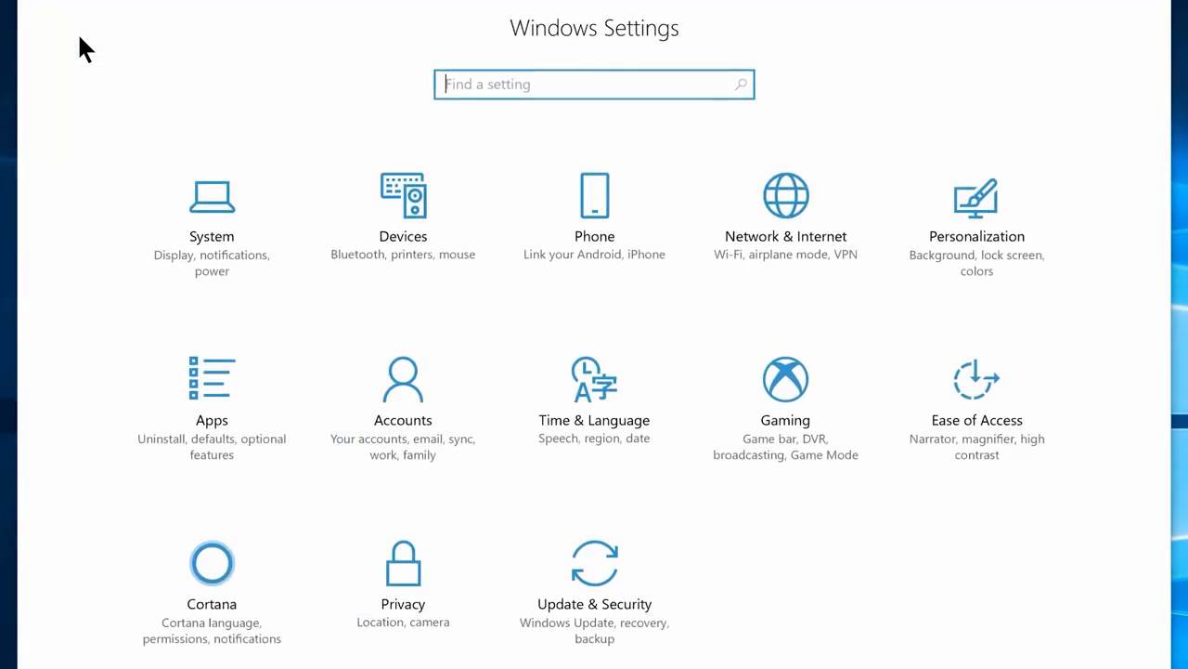
{"action": "left_click", "coordinate": [792, 425]}
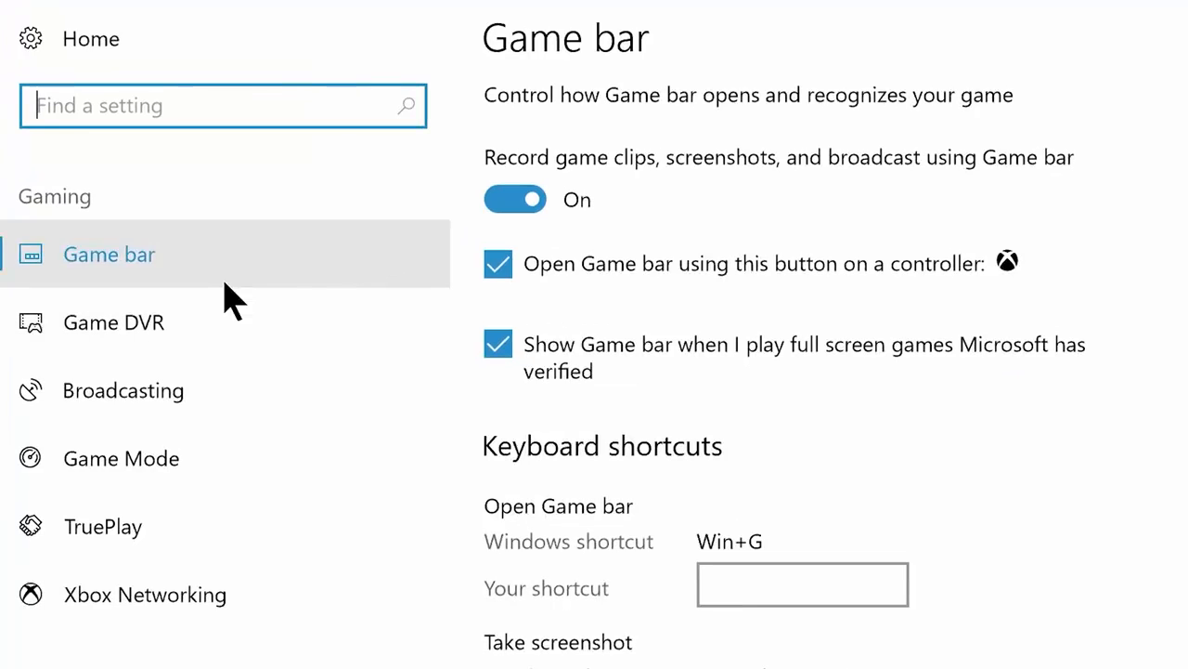
{"action": "left_click", "coordinate": [201, 186]}
{"action": "left_click", "coordinate": [513, 206]}
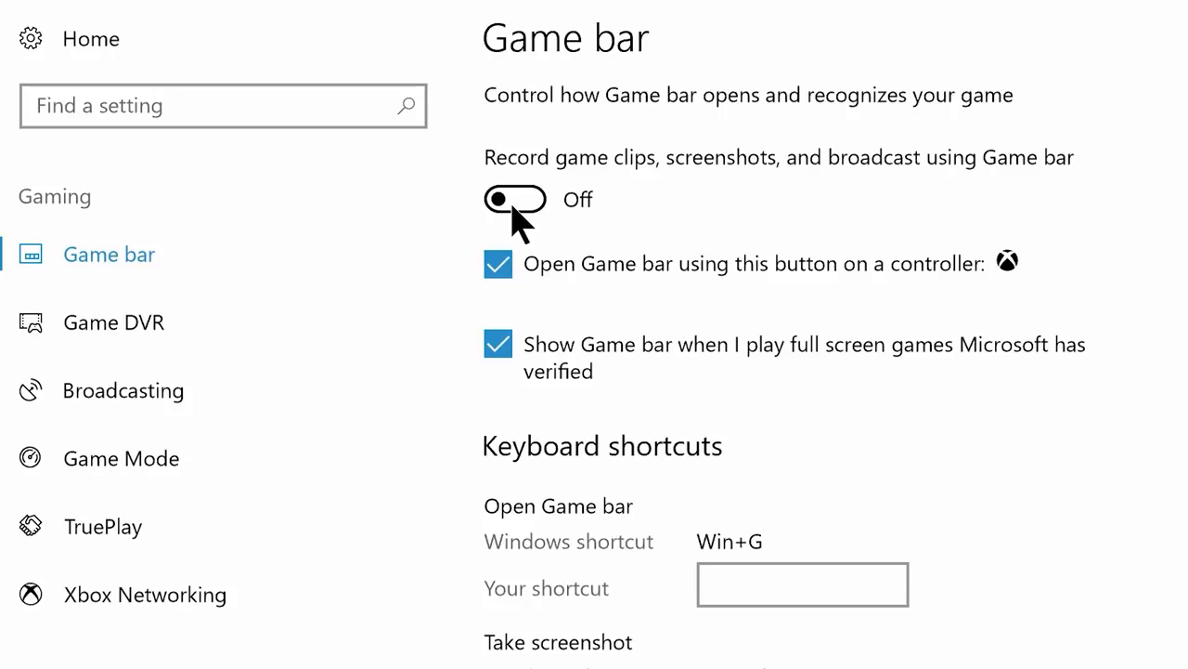
{"action": "left_click", "coordinate": [499, 346]}
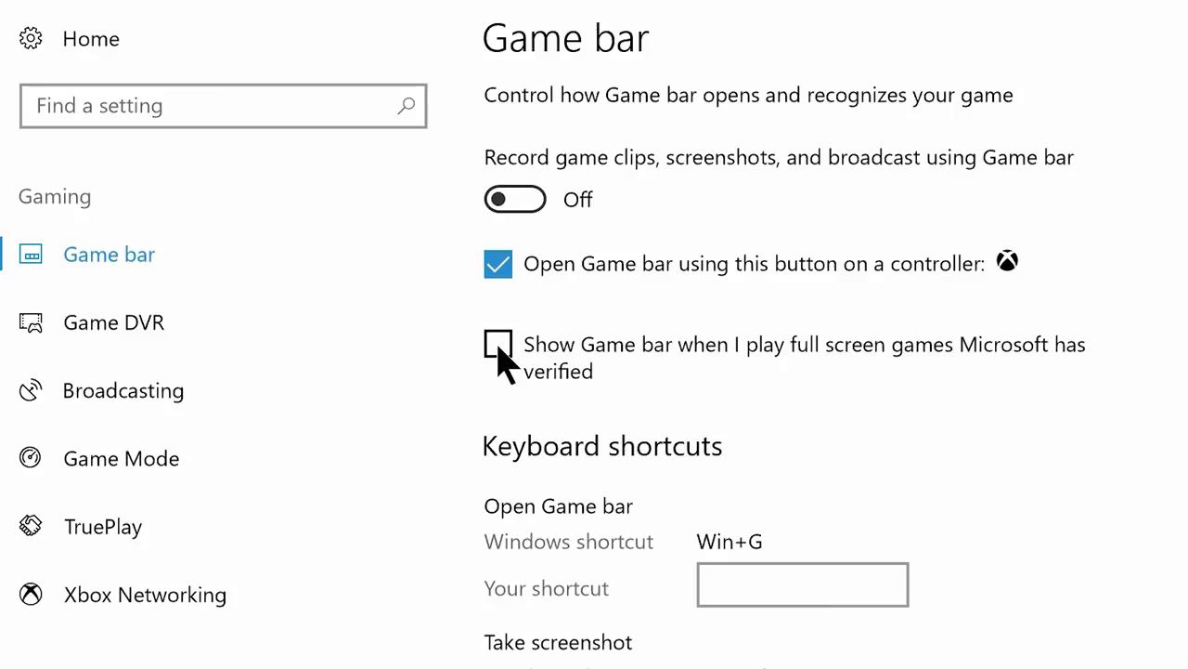
- Turn off background recording while playing and audio recording for games in the Game DVR settings
{"action": "left_click", "coordinate": [186, 327]}
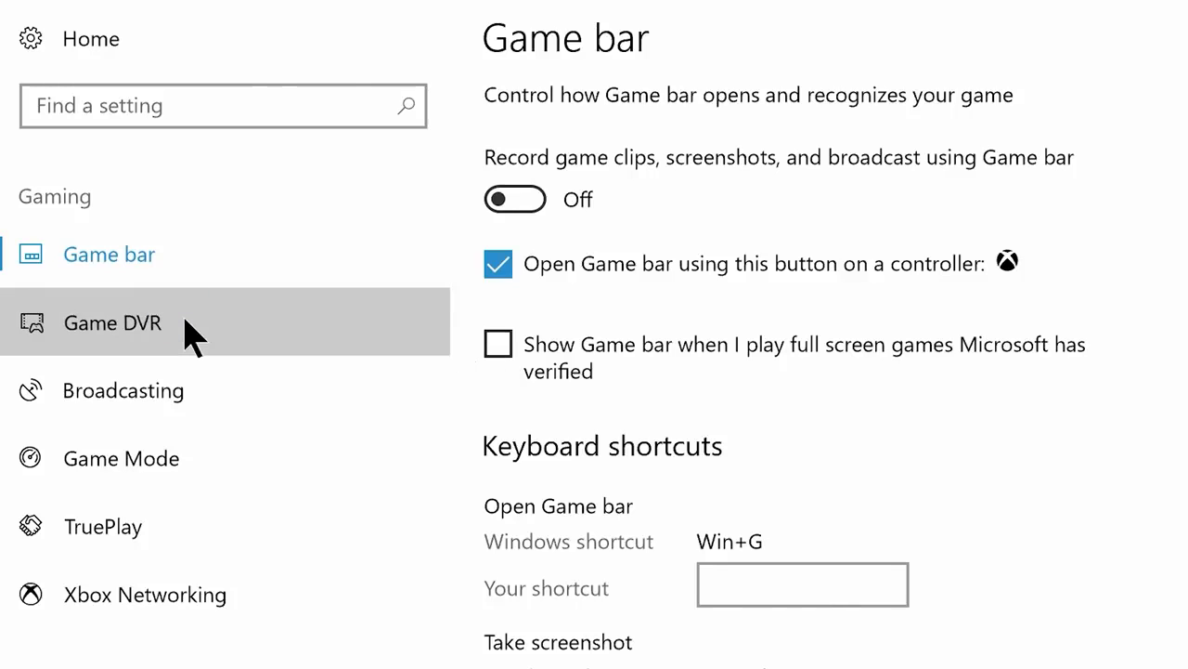
{"action": "left_click", "coordinate": [518, 562]}
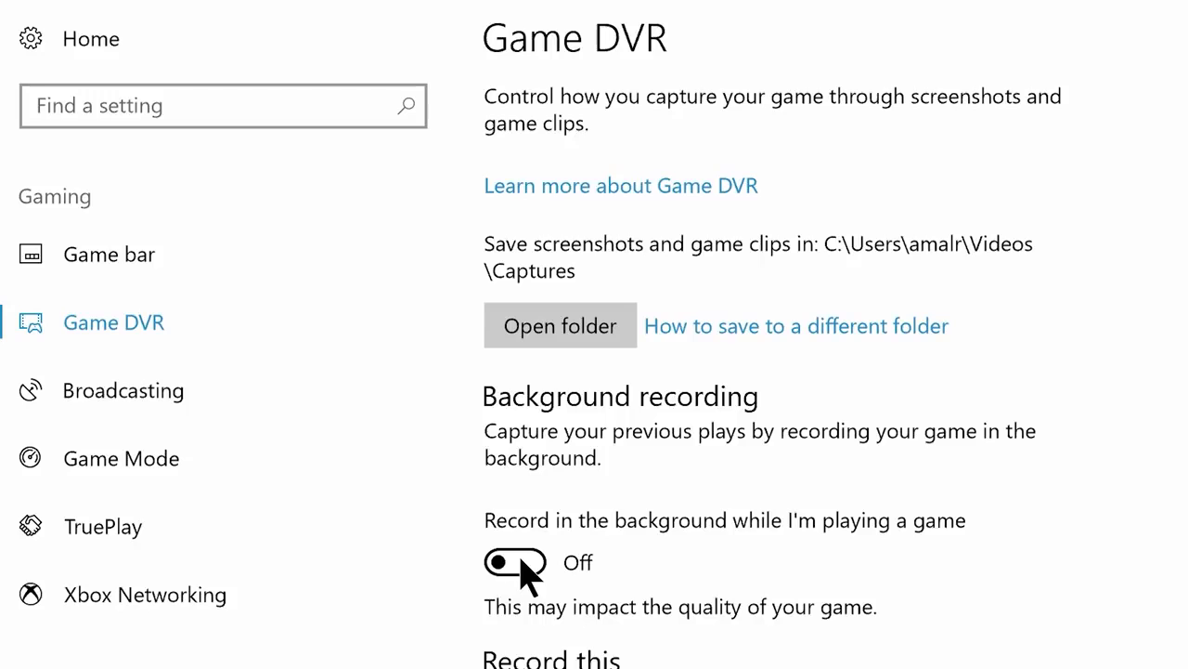
{"action": "scroll", "coordinate": [518, 563], "scroll_direction": "down", "scroll_amount": 4}
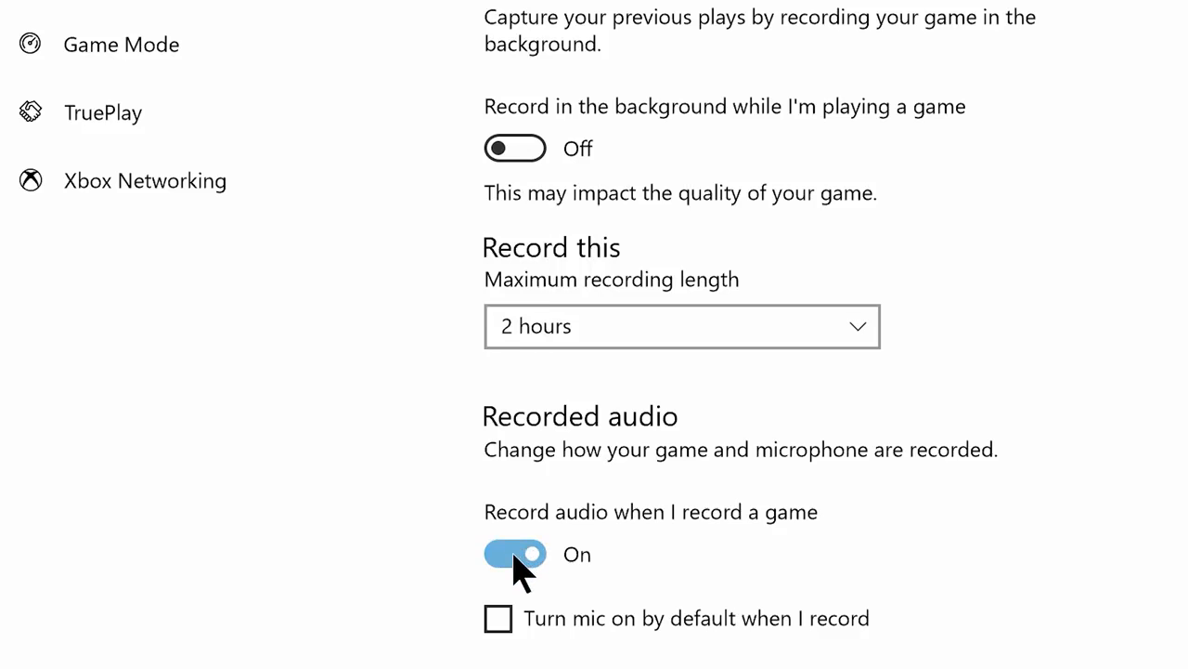
{"action": "left_click", "coordinate": [518, 563]}
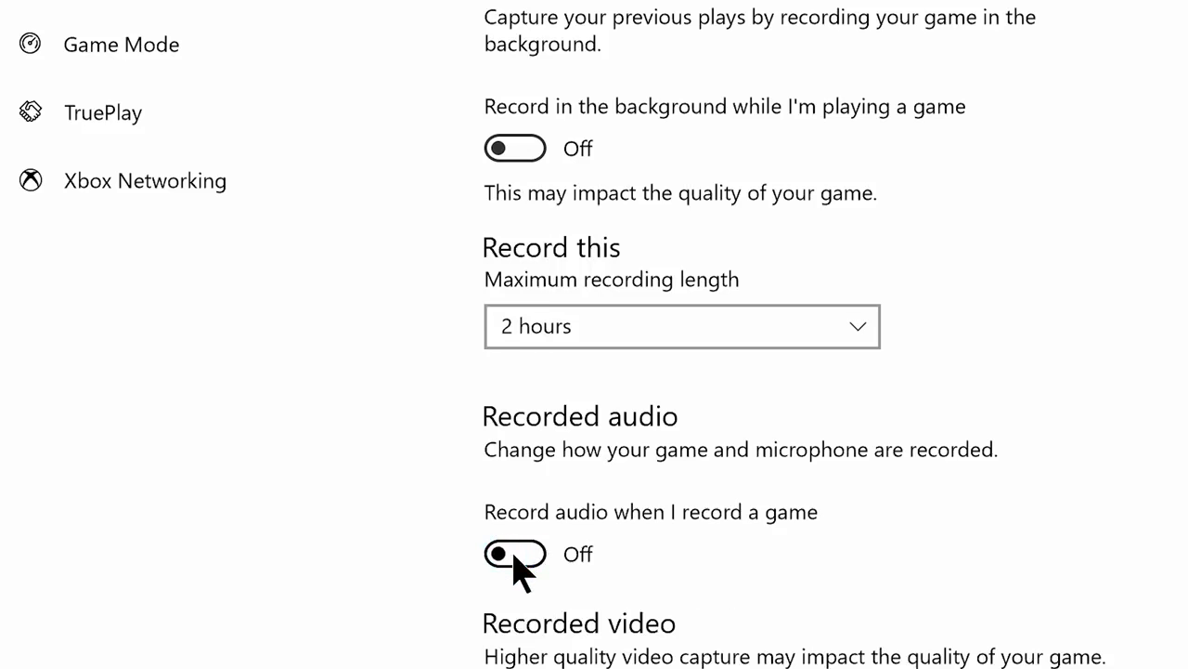
{"action": "scroll", "coordinate": [518, 562], "scroll_direction": "down", "scroll_amount": 3}
{"action": "scroll", "coordinate": [516, 557], "scroll_direction": "down", "scroll_amount": 1}
{"action": "left_click", "coordinate": [500, 599]}
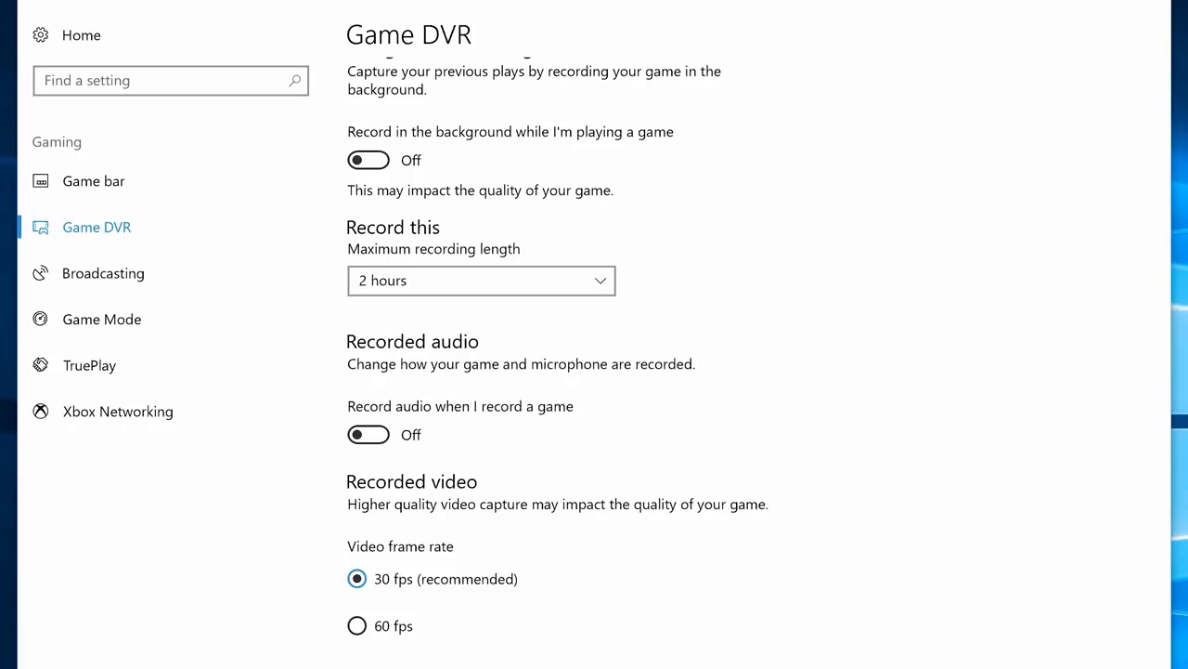
- Turn off recording audio when broadcasting in the Broadcasting settings, and turn off TruePlay
{"action": "left_click", "coordinate": [157, 276]}
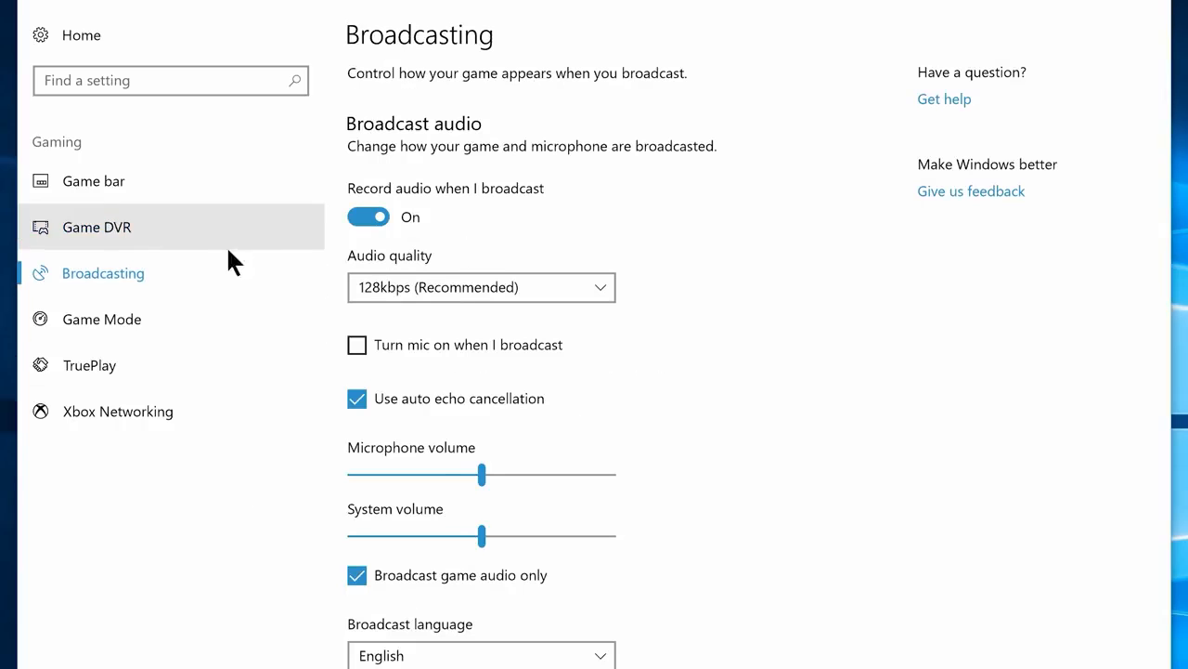
{"action": "left_click", "coordinate": [367, 218]}
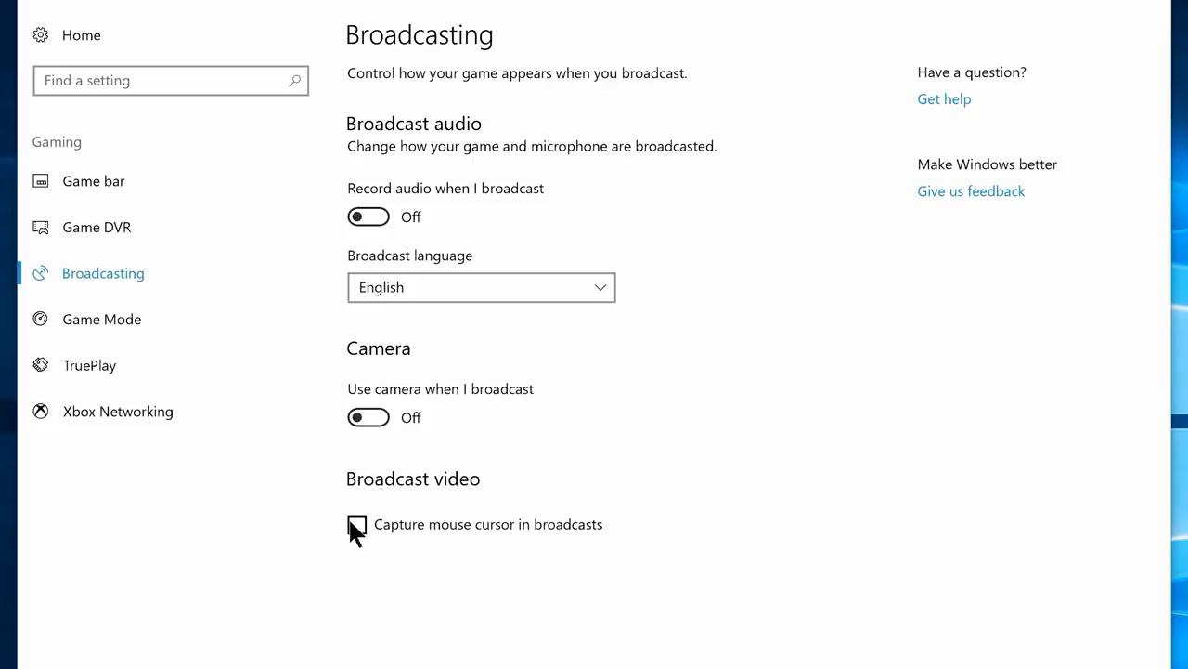
{"action": "left_click", "coordinate": [165, 366]}
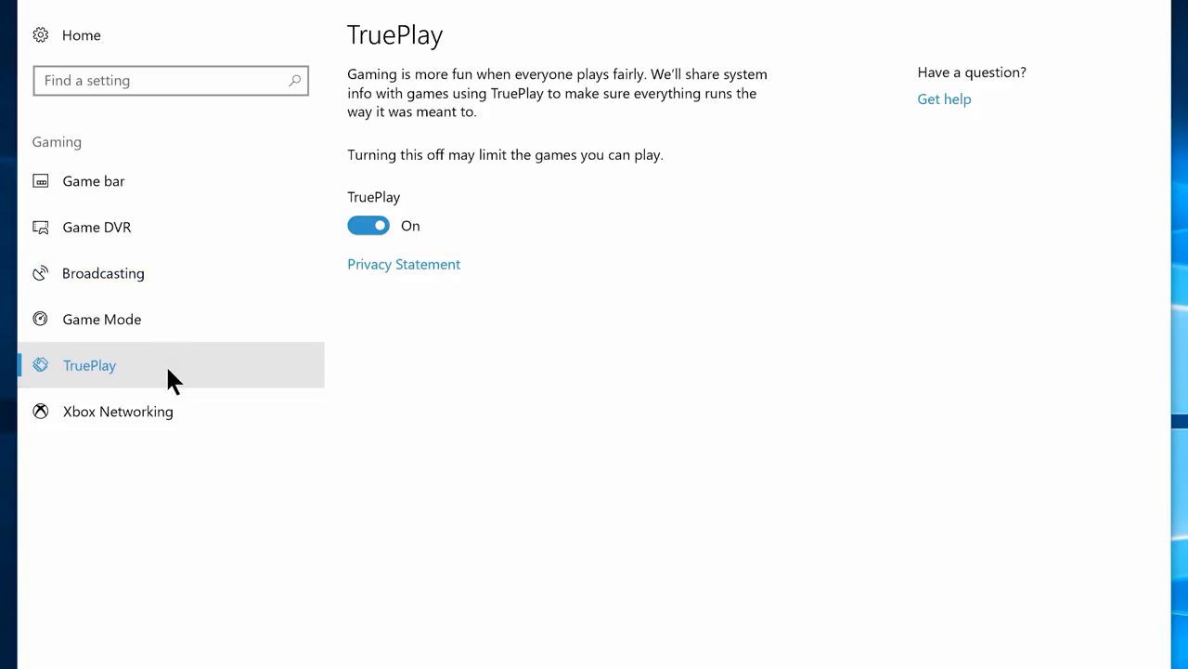
{"action": "left_click", "coordinate": [364, 227]}
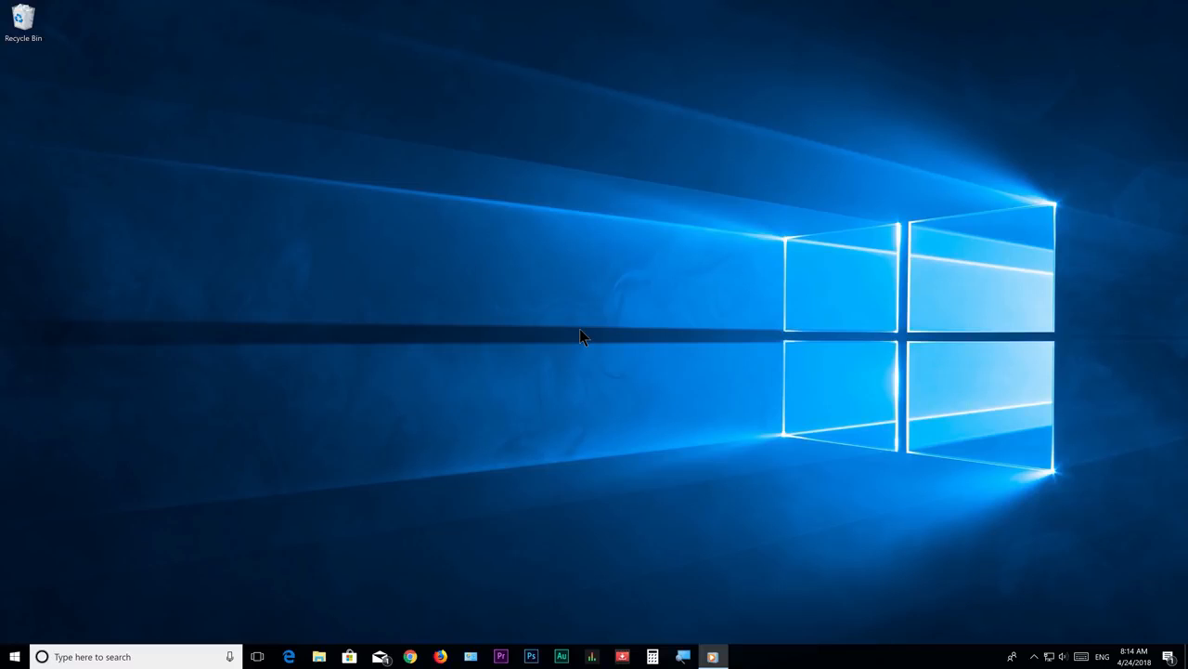
- Search for Defragment and Optimize Drives, open it and optimize the C: drive
{"action": "left_click", "coordinate": [14, 655]}
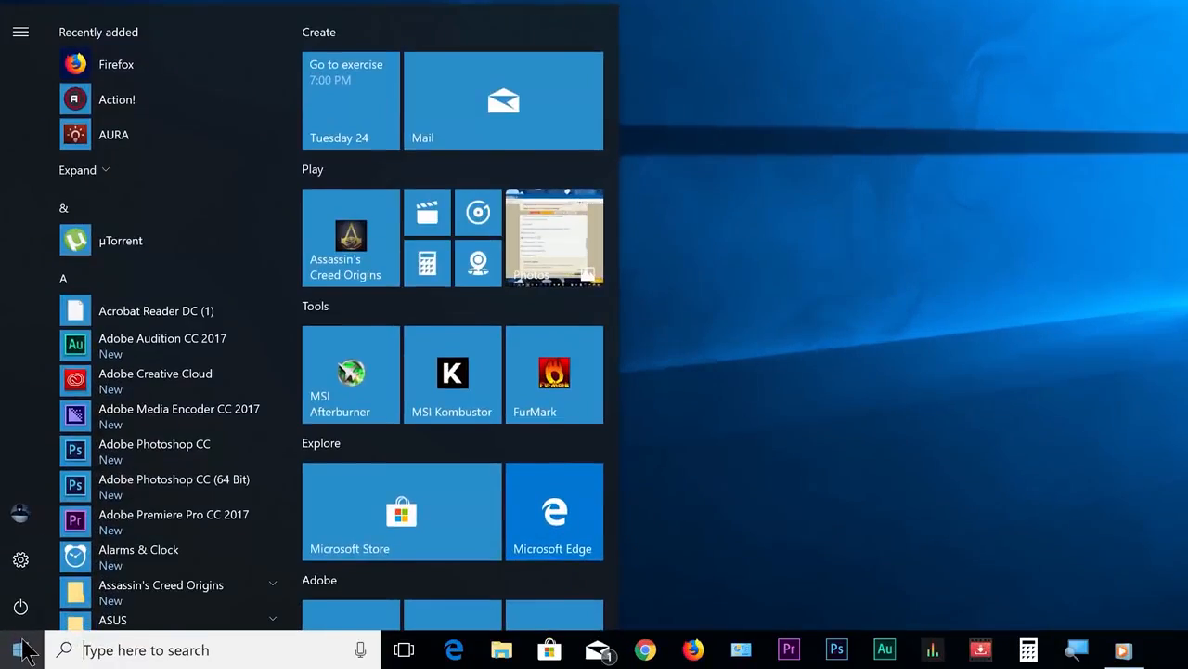
{"action": "type", "text": "Defragment and optimize drive"}
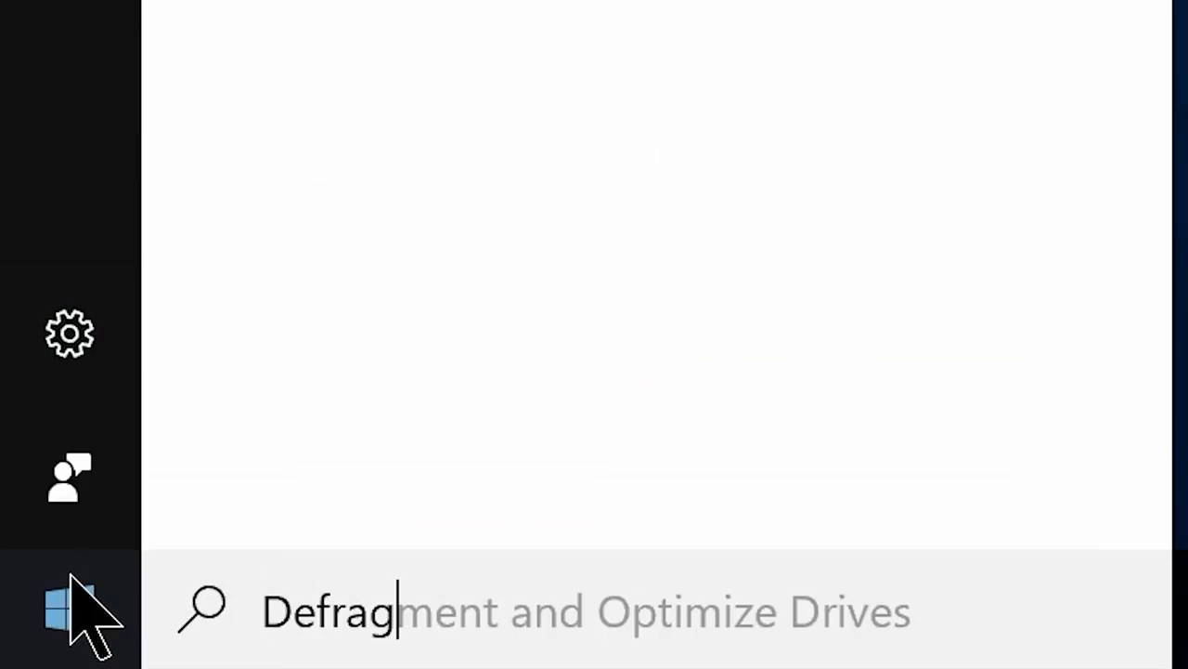
{"action": "type", "text": "s"}
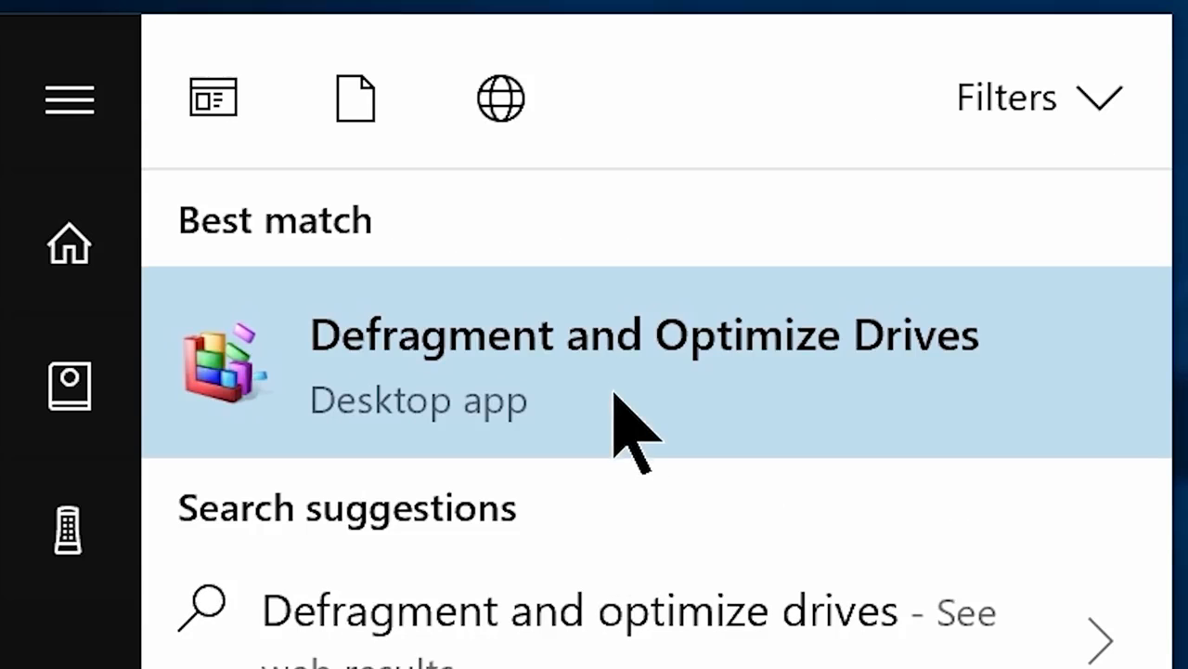
{"action": "left_click", "coordinate": [615, 394]}
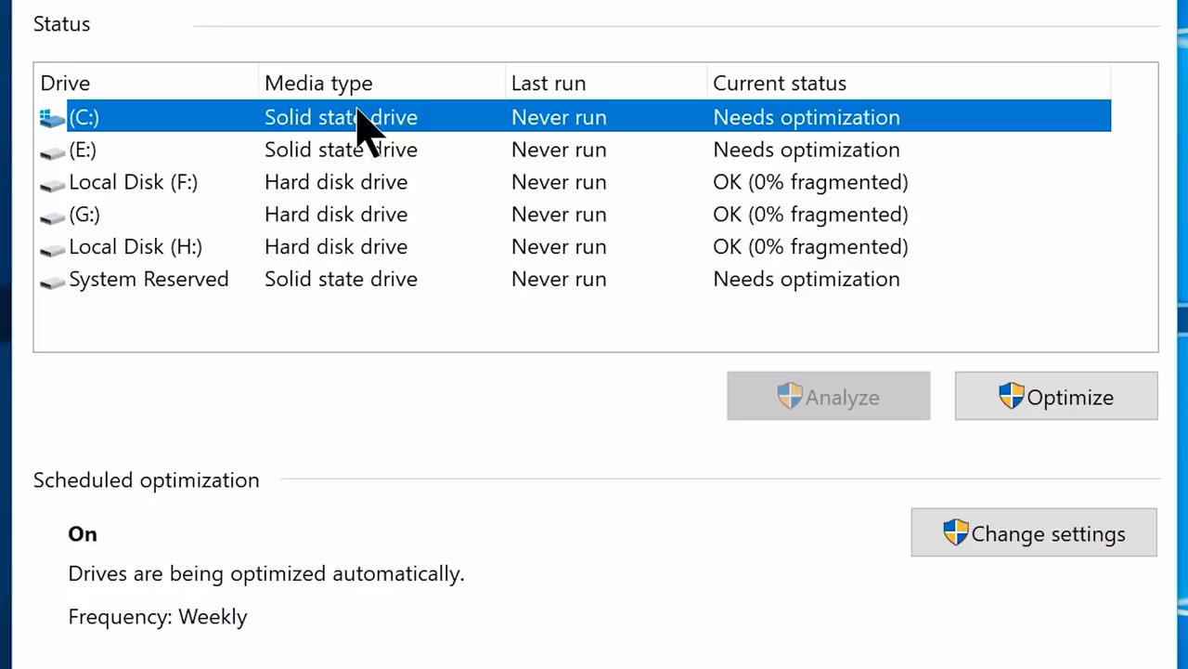
{"action": "left_click", "coordinate": [1058, 414]}
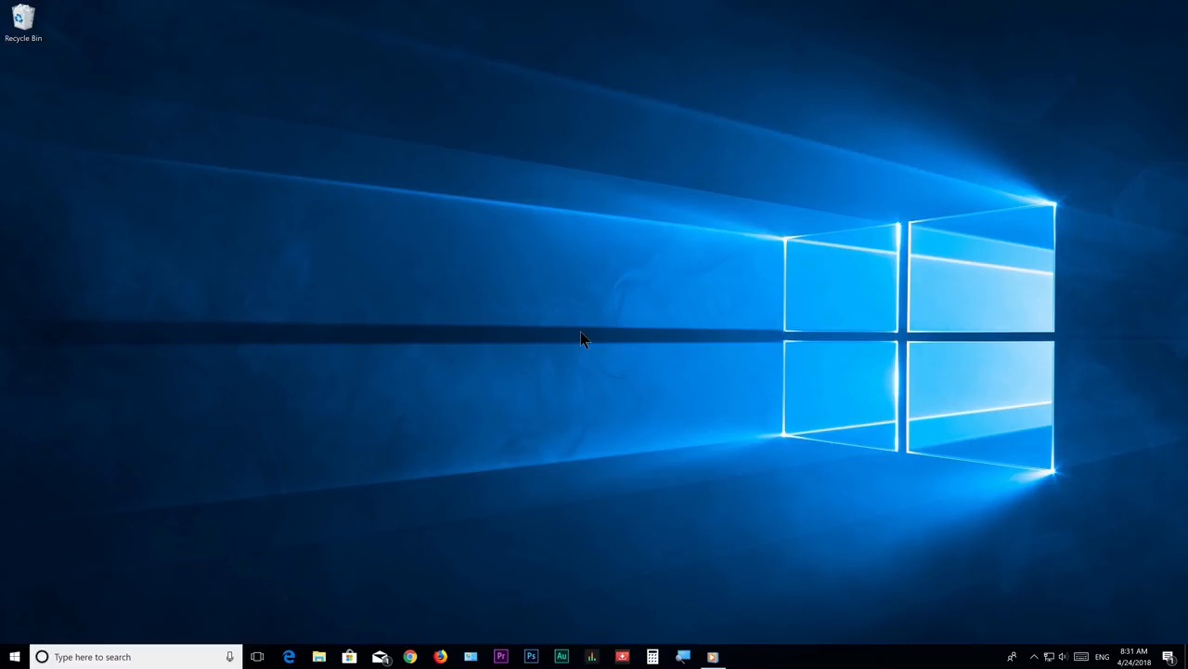
- Open Task Manager's list of startup programs and disable µTorrent
{"action": "right_click", "coordinate": [817, 659]}
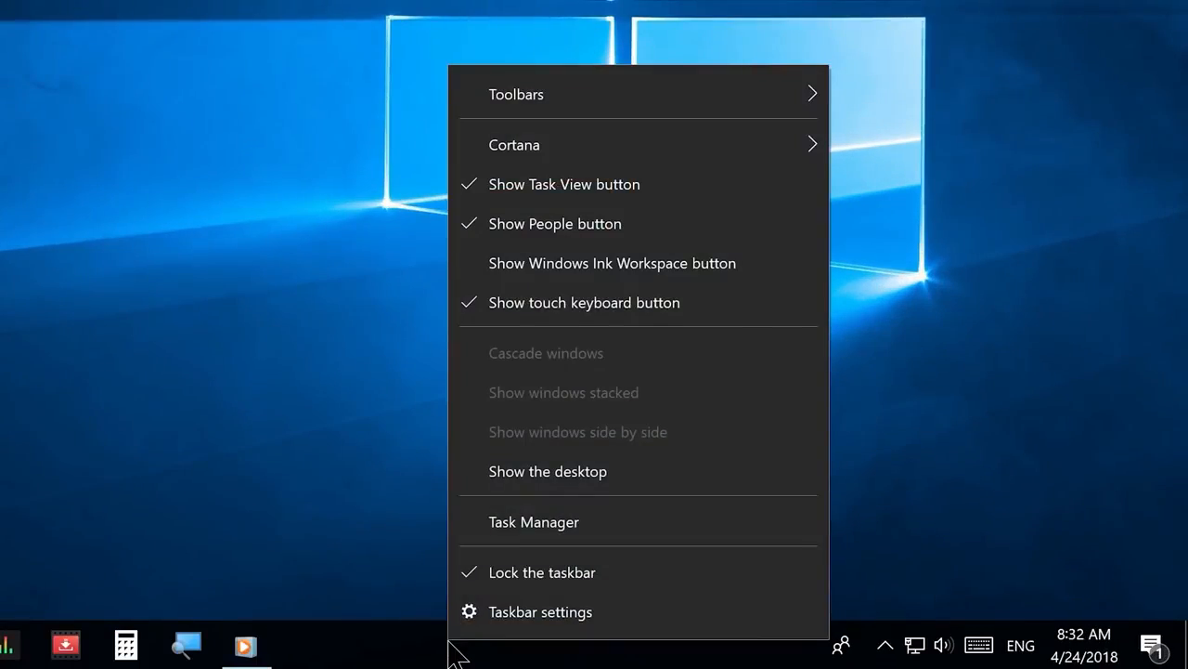
{"action": "left_click", "coordinate": [502, 525]}
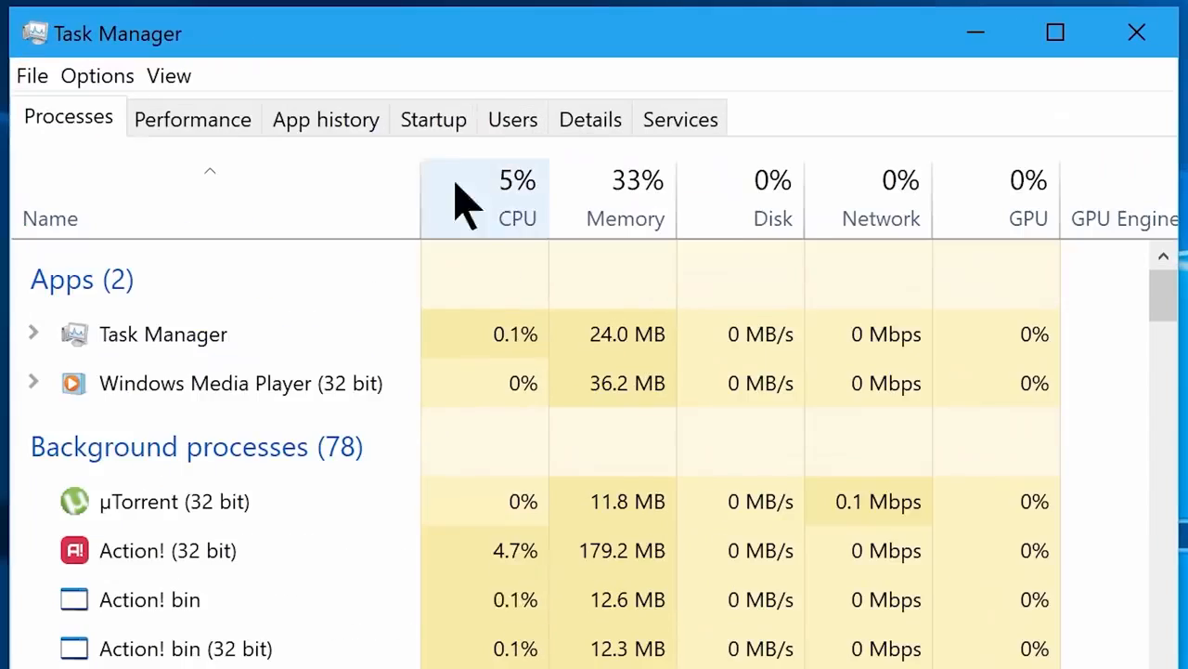
{"action": "left_click", "coordinate": [433, 125]}
{"action": "mouse_move", "coordinate": [1163, 418]}
{"action": "left_mouse_down"}
{"action": "mouse_move", "coordinate": [1167, 518]}
{"action": "mouse_move", "coordinate": [1167, 403]}
{"action": "left_mouse_up"}
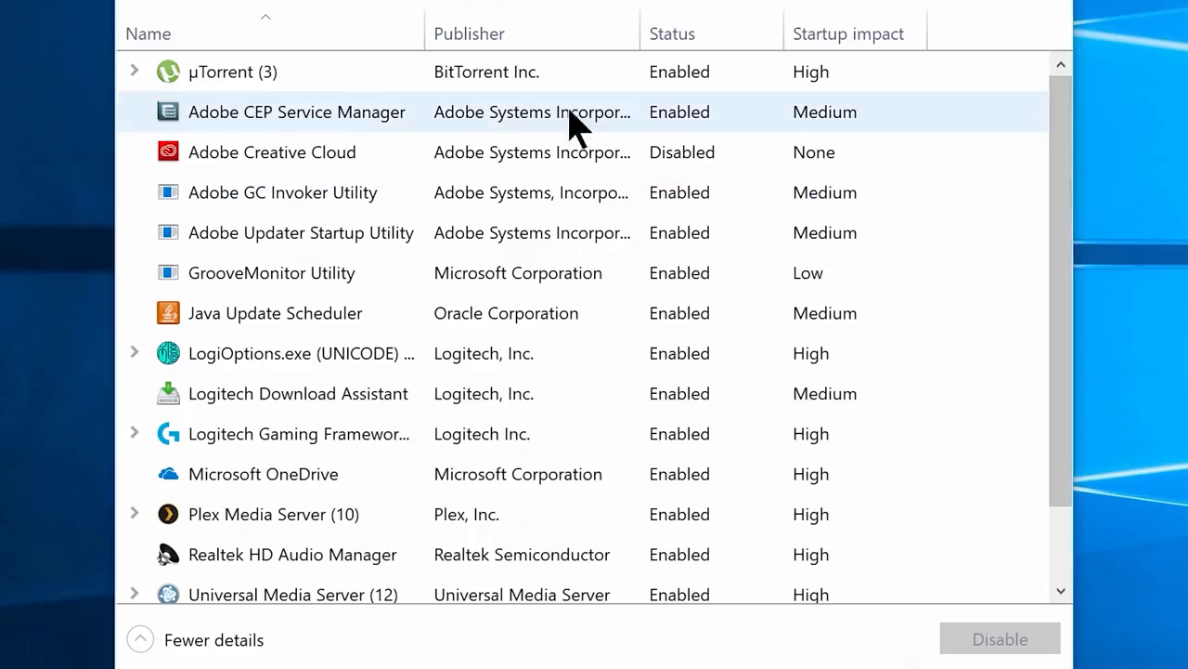
{"action": "left_click", "coordinate": [310, 74]}
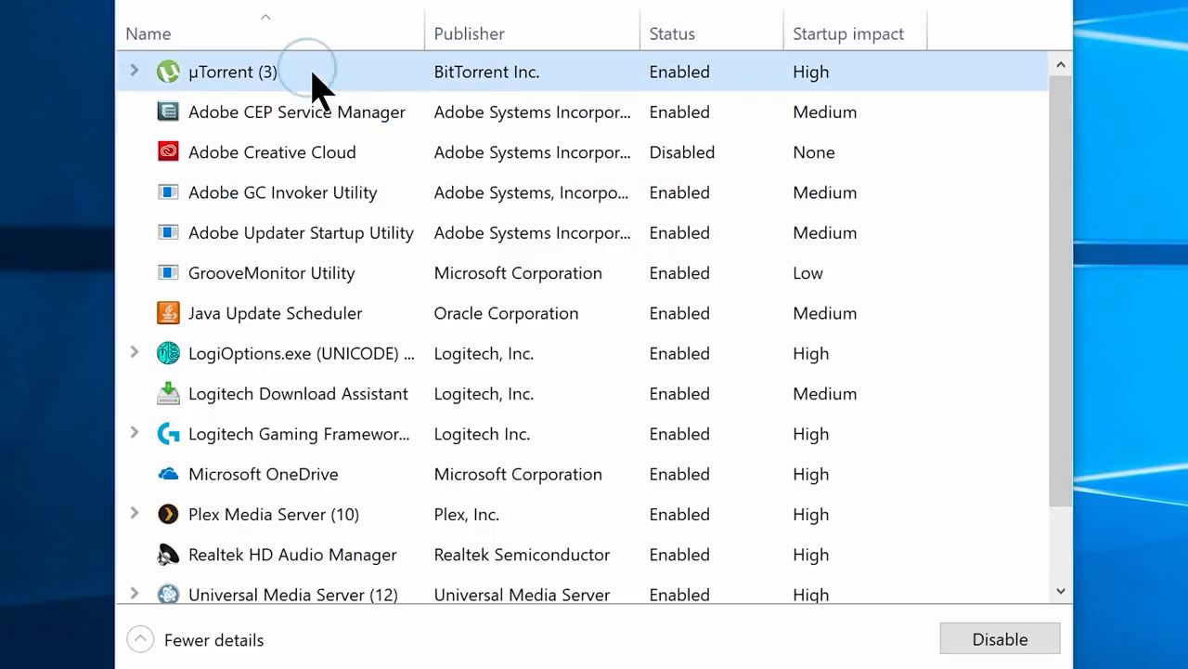
{"action": "left_click", "coordinate": [987, 646]}
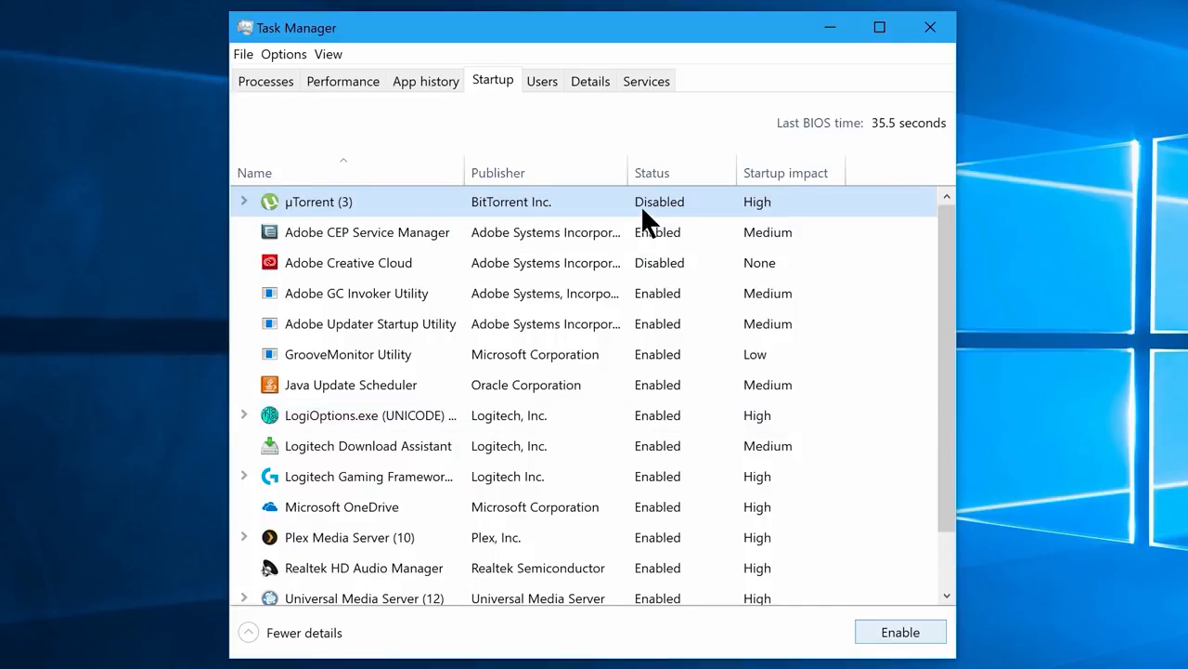
- Disable startup of Adobe CEP Service Manager, Adobe GC Invoker Utility, Adobe Updater Startup Utility, GrooveMonitor Utility, Java Update Scheduler and LogiOptions.exe
{"action": "left_click", "coordinate": [642, 232]}
{"action": "left_click", "coordinate": [863, 634]}
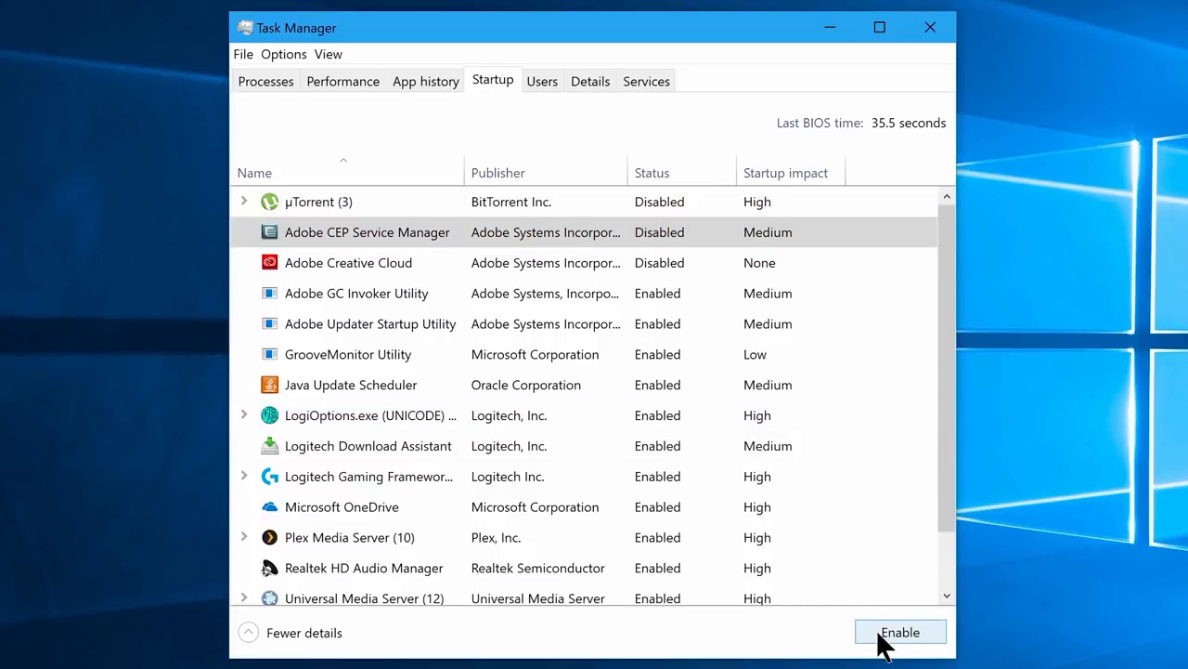
{"action": "left_click", "coordinate": [622, 293]}
{"action": "left_click", "coordinate": [872, 633]}
{"action": "left_click", "coordinate": [636, 324]}
{"action": "left_click", "coordinate": [873, 633]}
{"action": "left_click", "coordinate": [650, 354]}
{"action": "left_click", "coordinate": [873, 633]}
{"action": "left_click", "coordinate": [871, 635]}
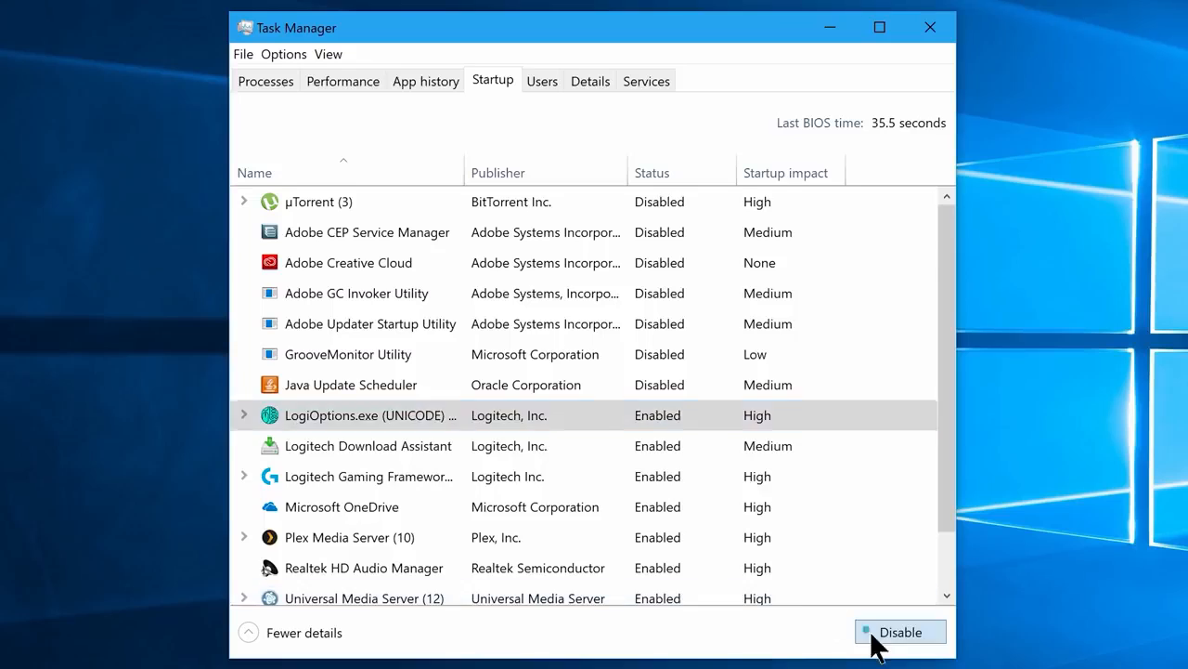
- Disable startup of Logitech Download Assistant, the Logitech Gaming Framework, Microsoft OneDrive and Plex Media Server
{"action": "left_click", "coordinate": [664, 446]}
{"action": "left_click", "coordinate": [871, 633]}
{"action": "left_click", "coordinate": [678, 477]}
{"action": "left_click", "coordinate": [871, 633]}
{"action": "left_click", "coordinate": [682, 507]}
{"action": "left_click", "coordinate": [871, 634]}
{"action": "left_click", "coordinate": [691, 538]}
{"action": "left_click", "coordinate": [871, 633]}
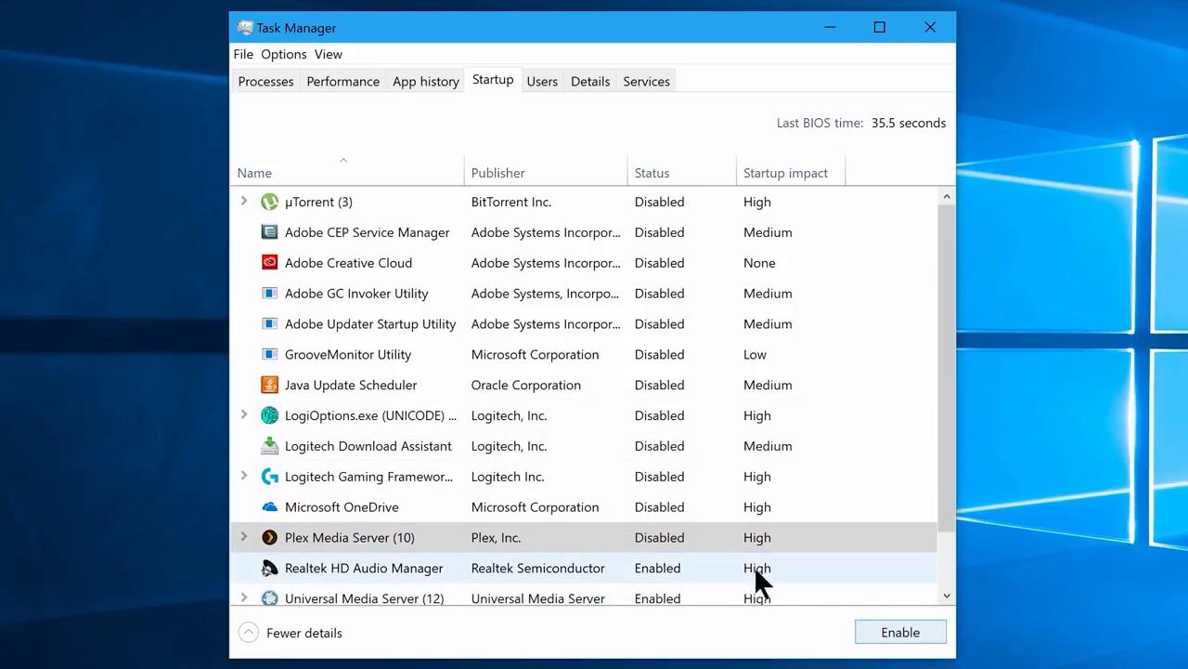
- Disable startup of Universal Media Server and Utweb, and close Task Manager
{"action": "left_click", "coordinate": [778, 590]}
{"action": "left_click", "coordinate": [872, 632]}
{"action": "left_click", "coordinate": [944, 595]}
{"action": "left_click", "coordinate": [836, 561]}
{"action": "left_click", "coordinate": [871, 632]}
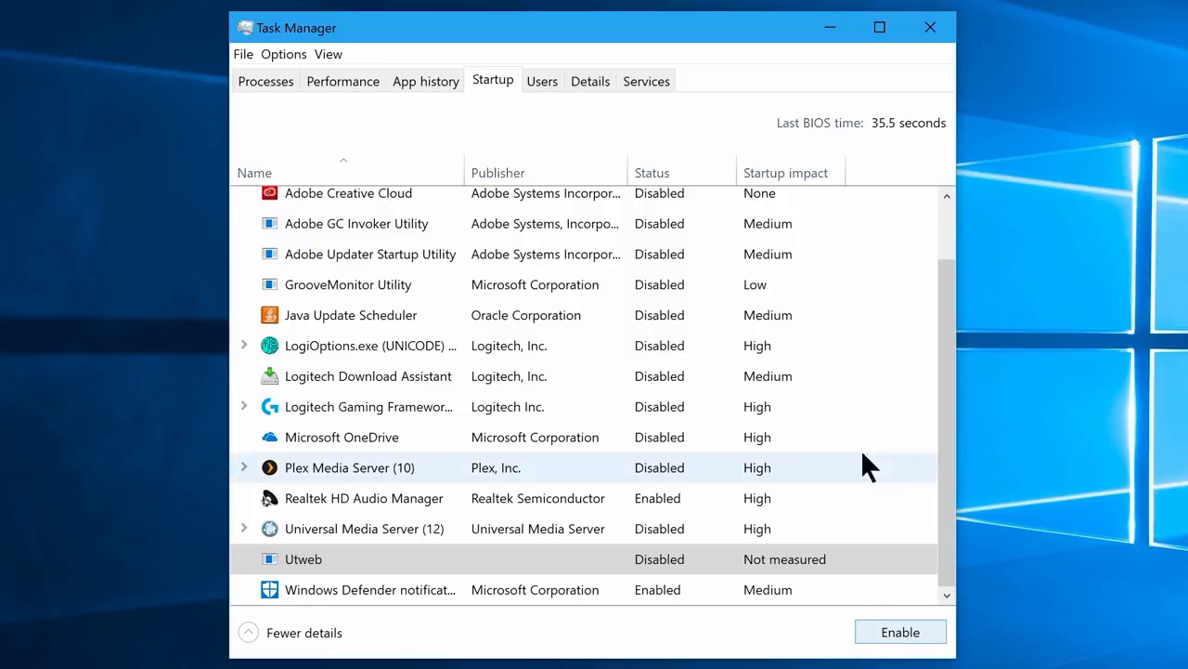
{"action": "left_click", "coordinate": [917, 35]}
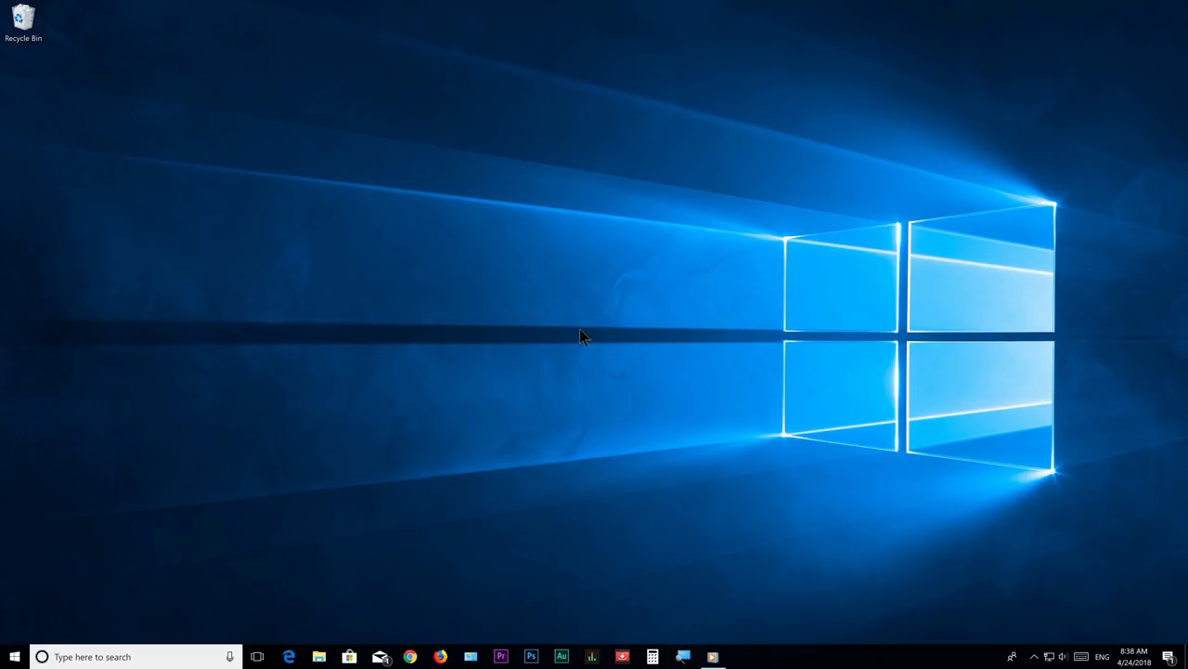
- Open the Windows Temp folder with the Run command temp, granting permanent access to the folder
{"action": "key", "text": "super+r"}
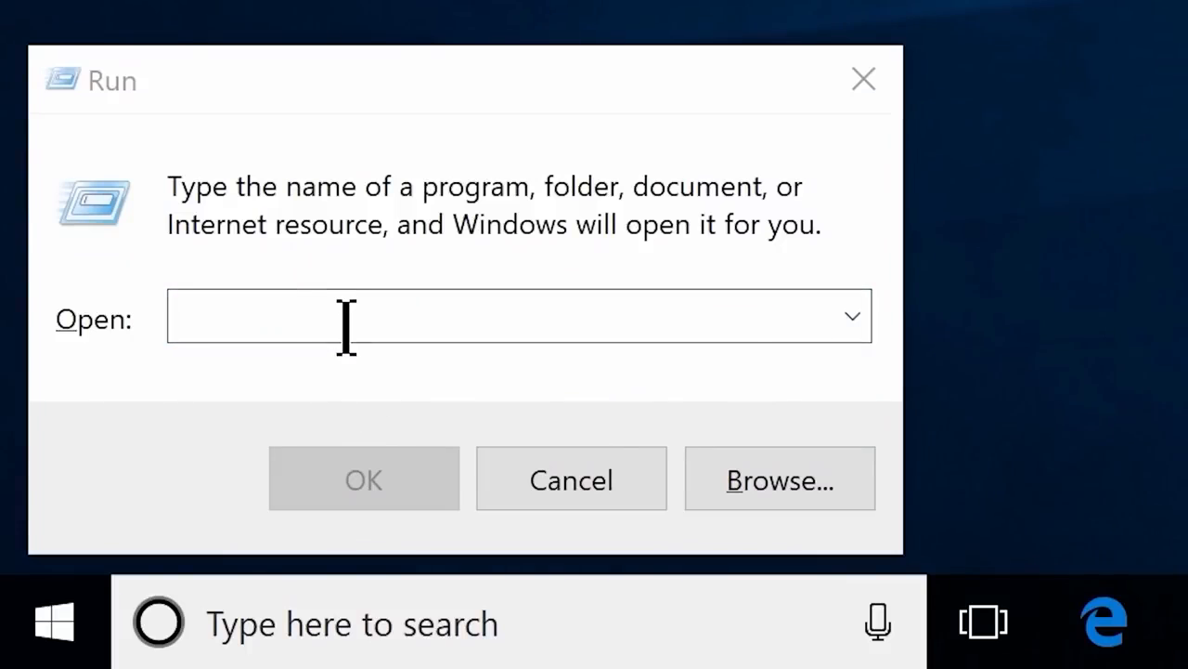
{"action": "left_click", "coordinate": [243, 425]}
{"action": "type", "text": "temp"}
{"action": "left_click", "coordinate": [357, 486]}
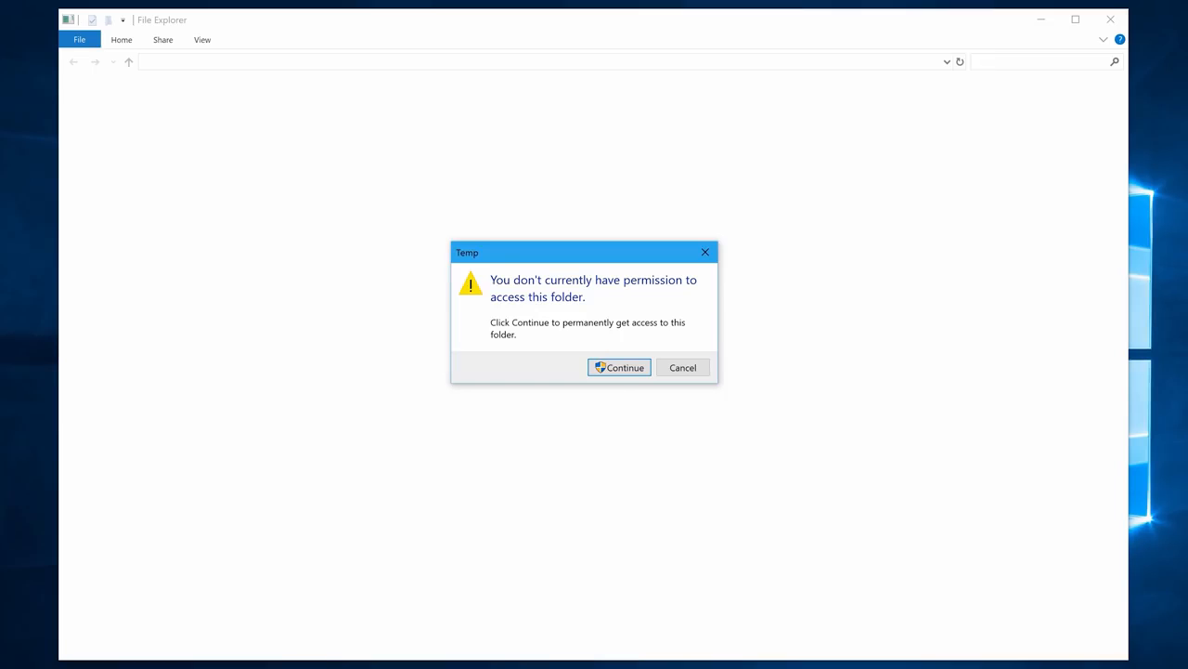
{"action": "left_click", "coordinate": [619, 367]}
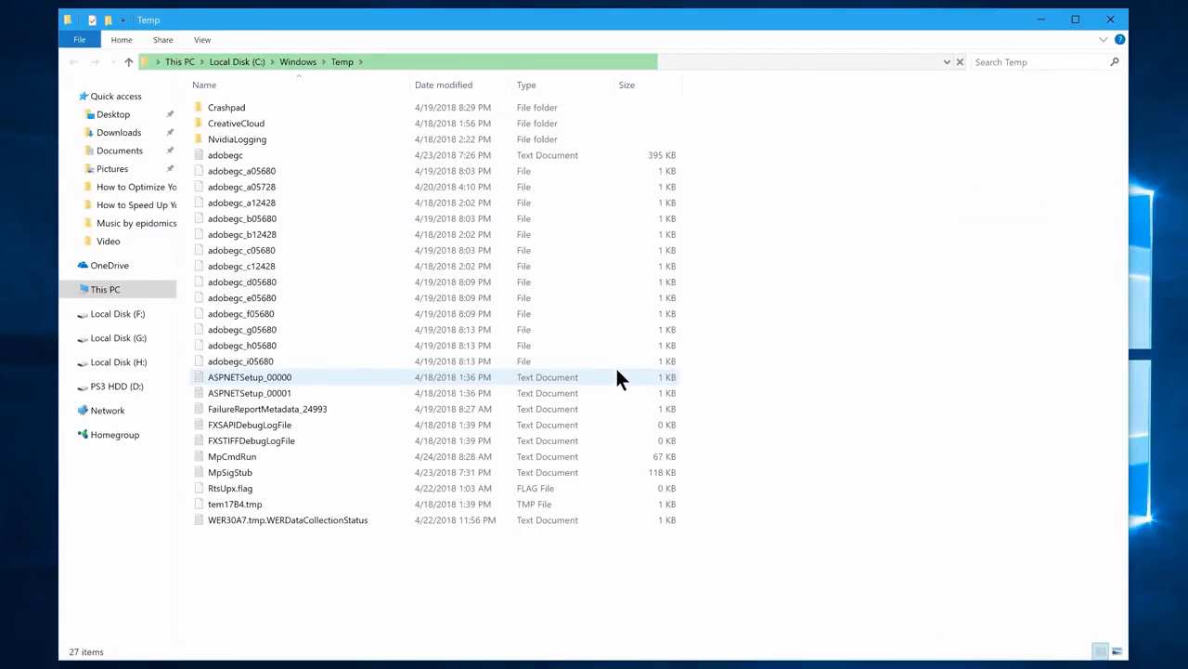
- Permanently delete all files and folders in the Windows Temp folder
{"action": "left_click", "coordinate": [615, 369]}
{"action": "key", "text": "ctrl+a"}
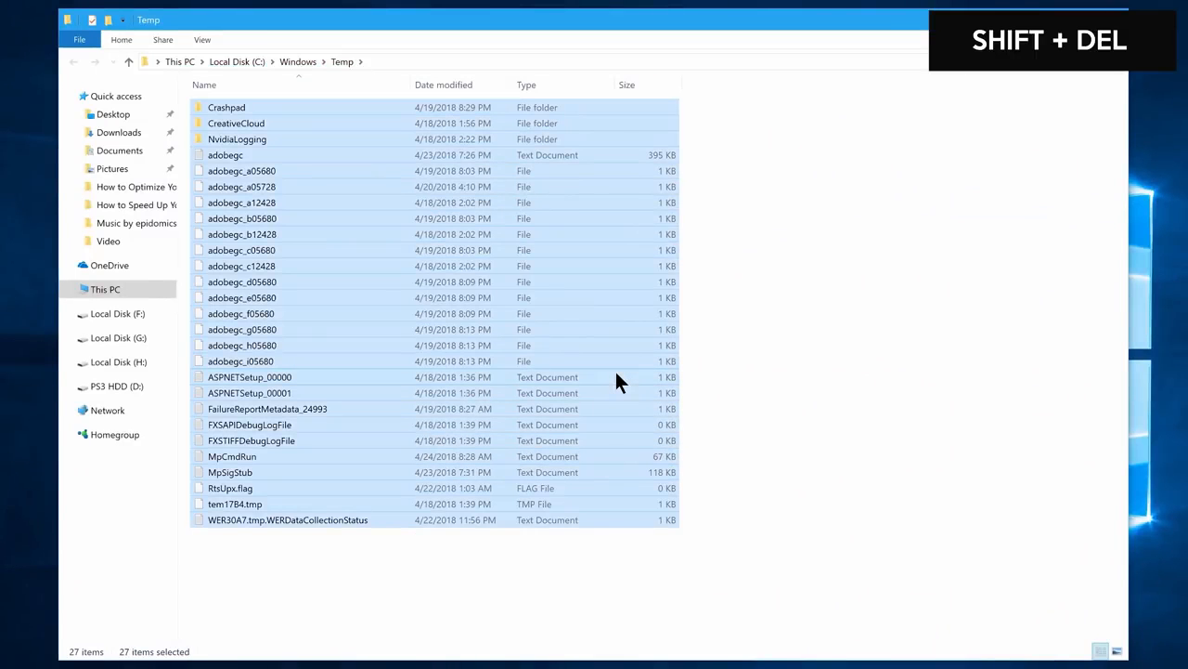
{"action": "key", "text": "shift+Delete"}
{"action": "left_click", "coordinate": [644, 357]}
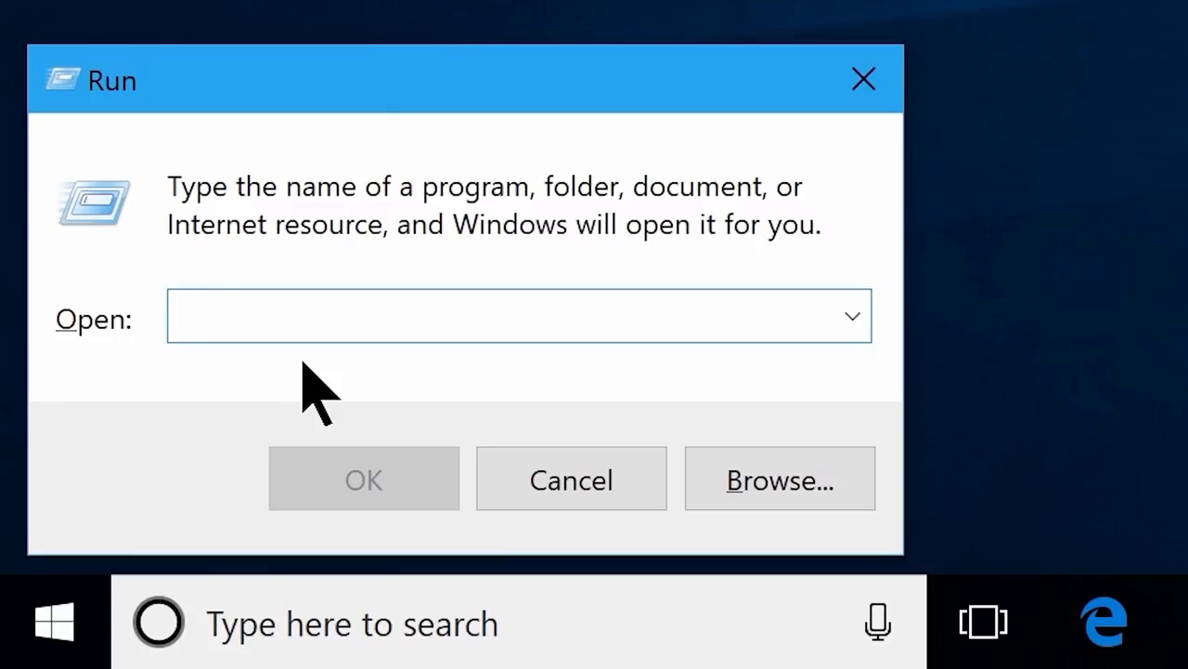
- Open the user's temporary folder with the Run command %temp%, permanently delete all its contents and close the window
{"action": "type", "text": "%temp%"}
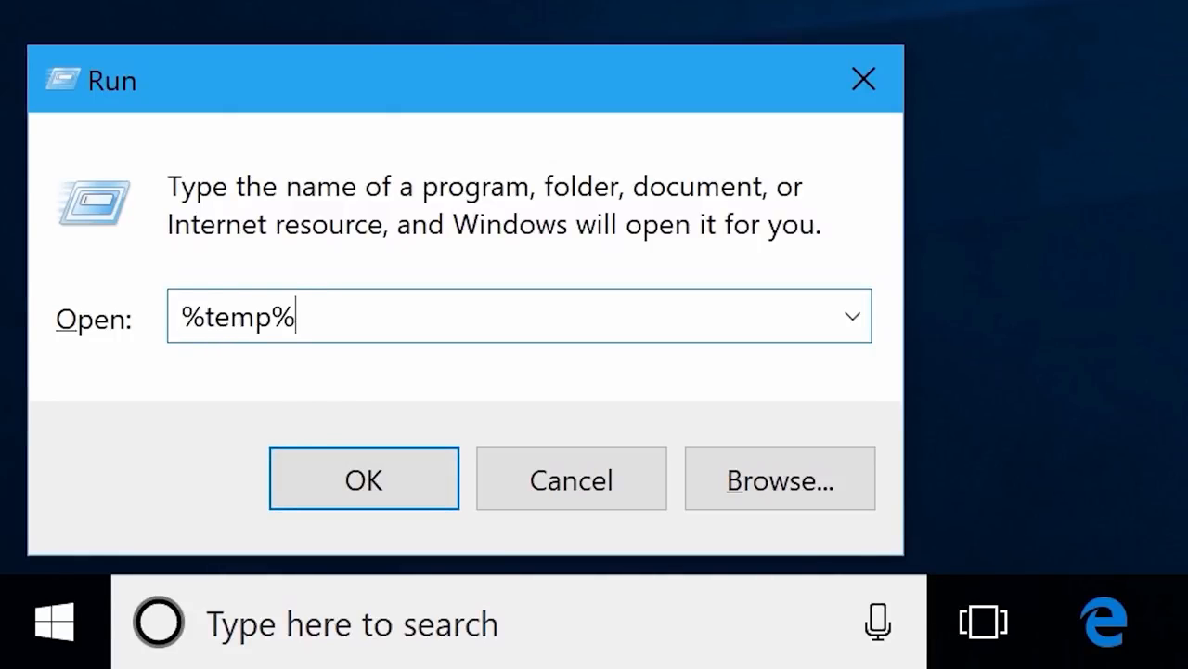
{"action": "left_click", "coordinate": [361, 492]}
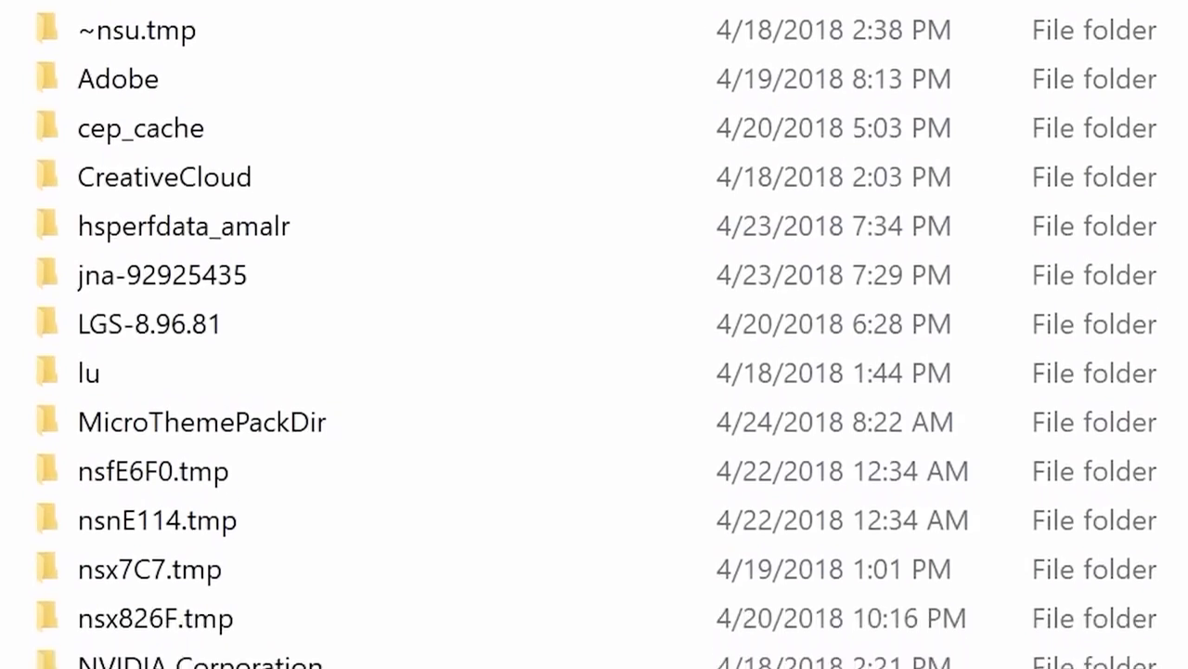
{"action": "left_click", "coordinate": [560, 323]}
{"action": "key", "text": "ctrl+a"}
{"action": "key", "text": "shift+Delete"}
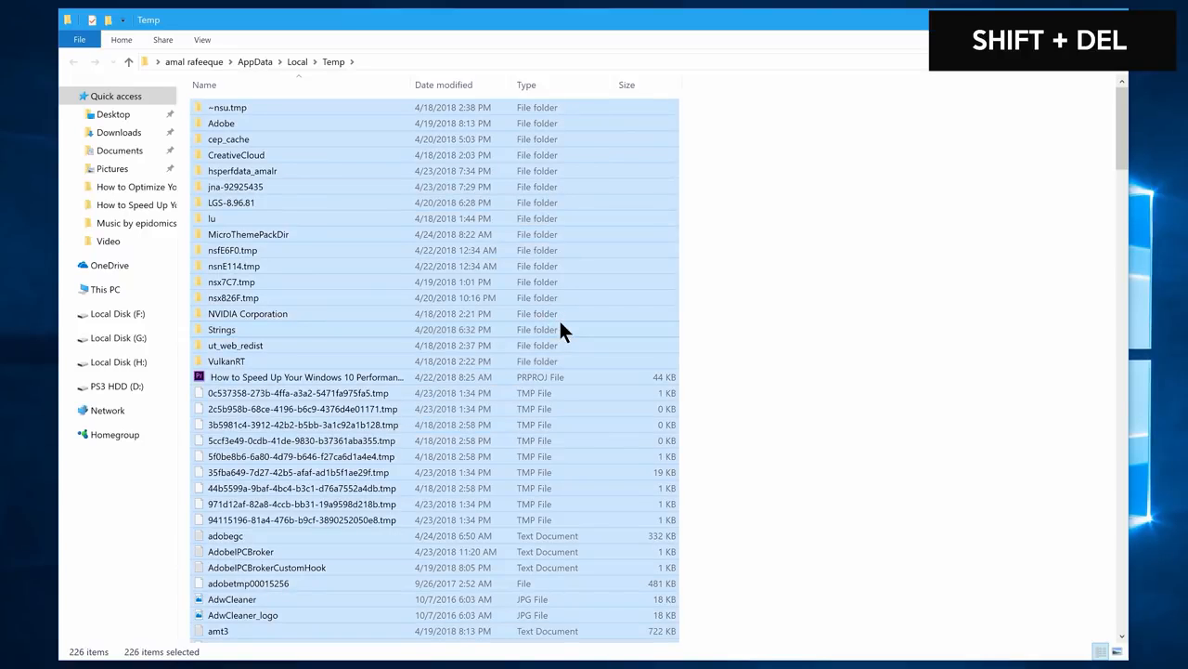
{"action": "left_click", "coordinate": [656, 354]}
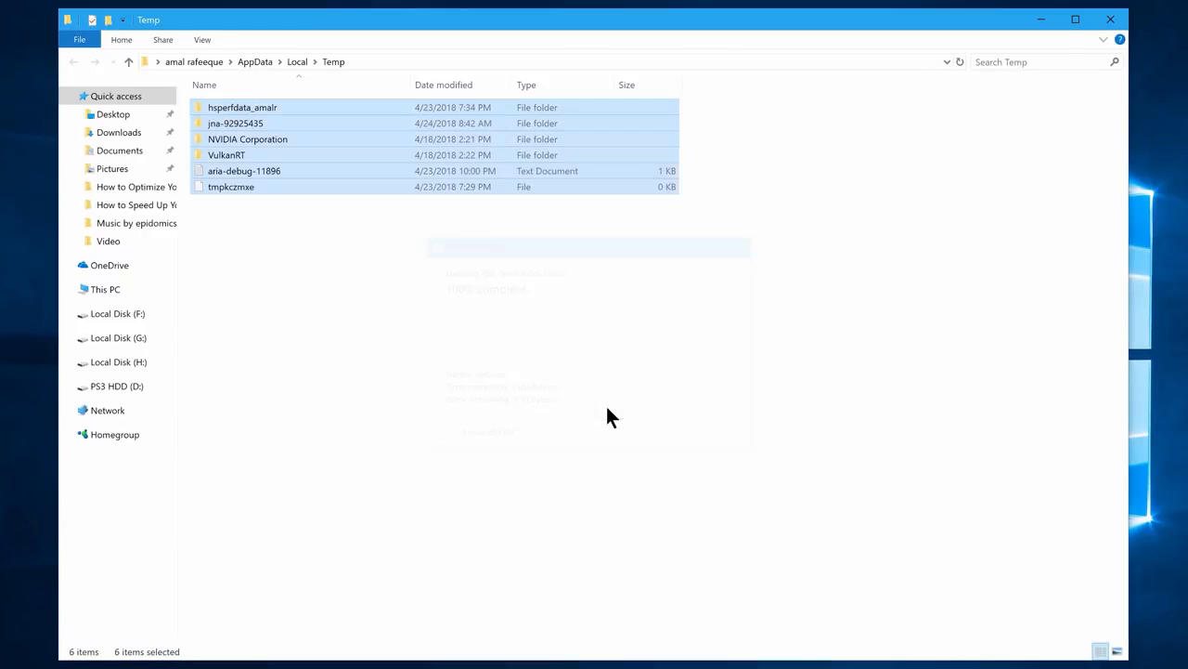
{"action": "left_click", "coordinate": [1111, 18]}
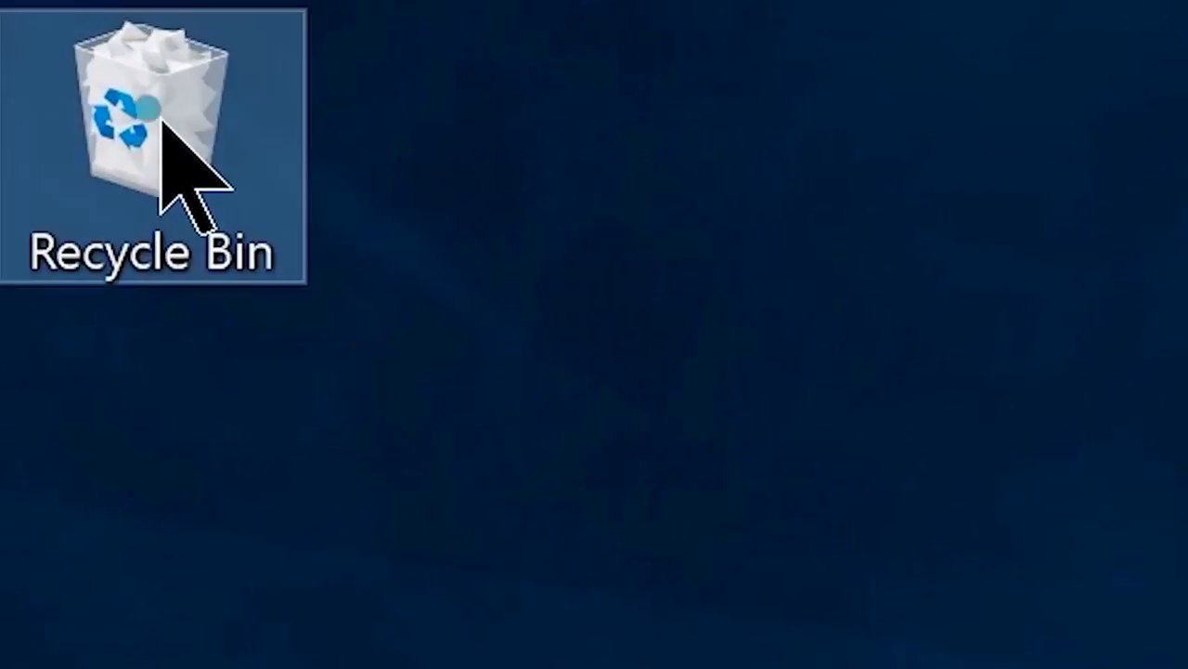
- Open the Recycle Bin and permanently delete all items in it
{"action": "double_click", "coordinate": [162, 120]}
{"action": "key", "text": "ctrl+a"}
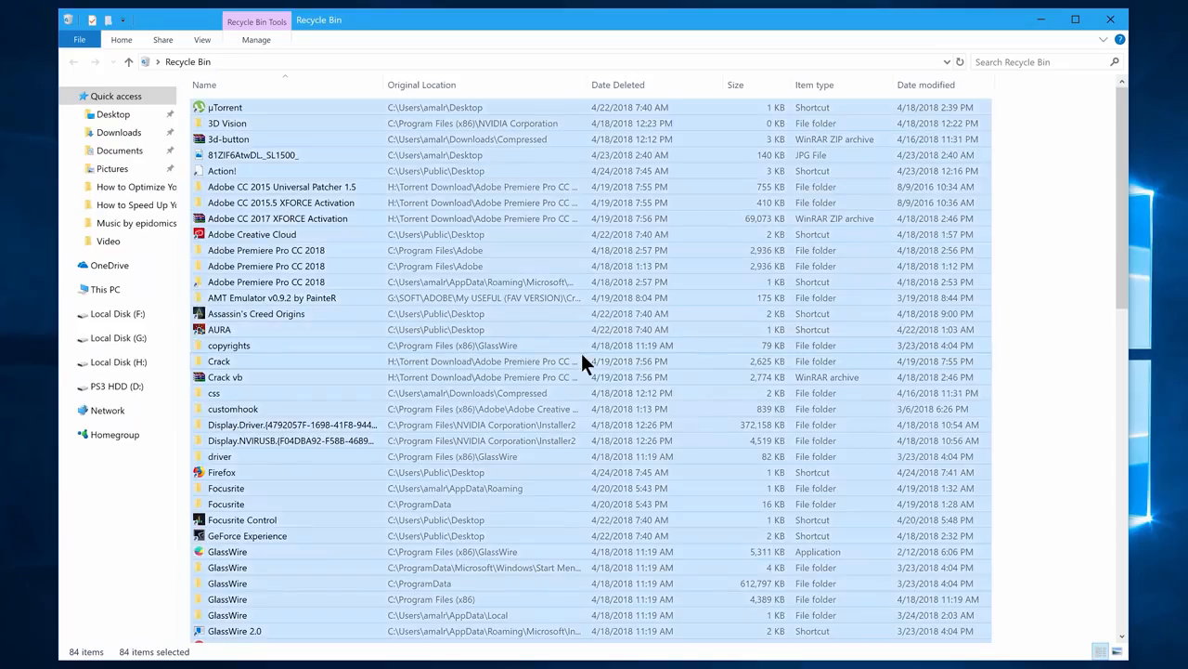
{"action": "right_click", "coordinate": [582, 354]}
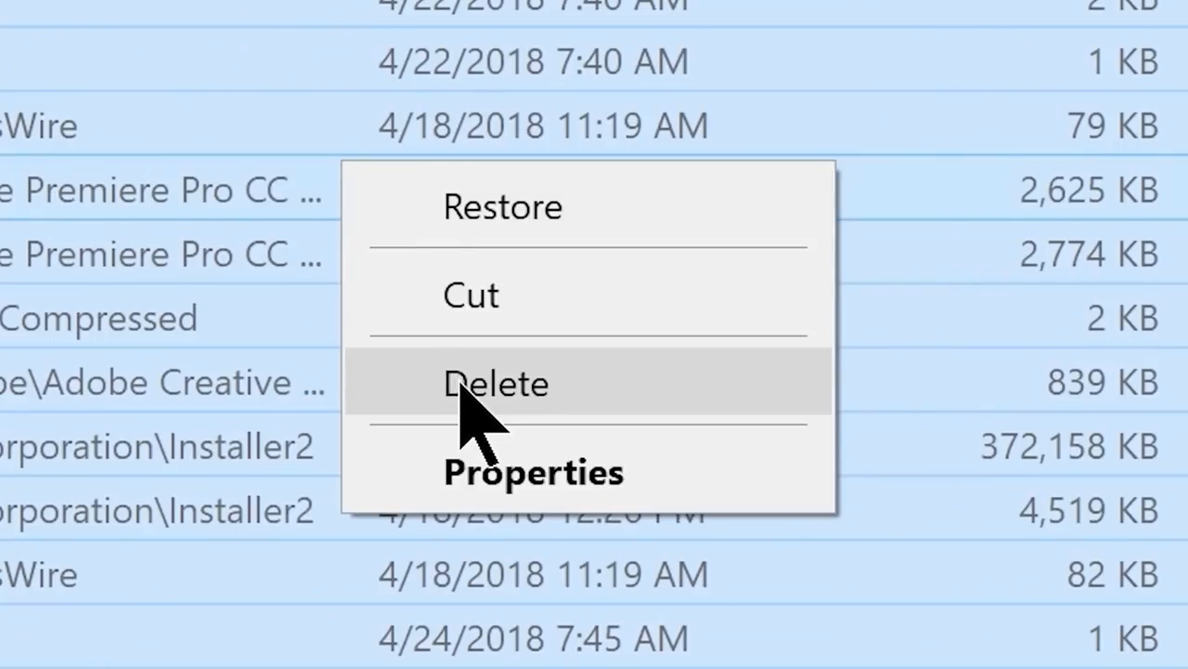
{"action": "left_click", "coordinate": [461, 385]}
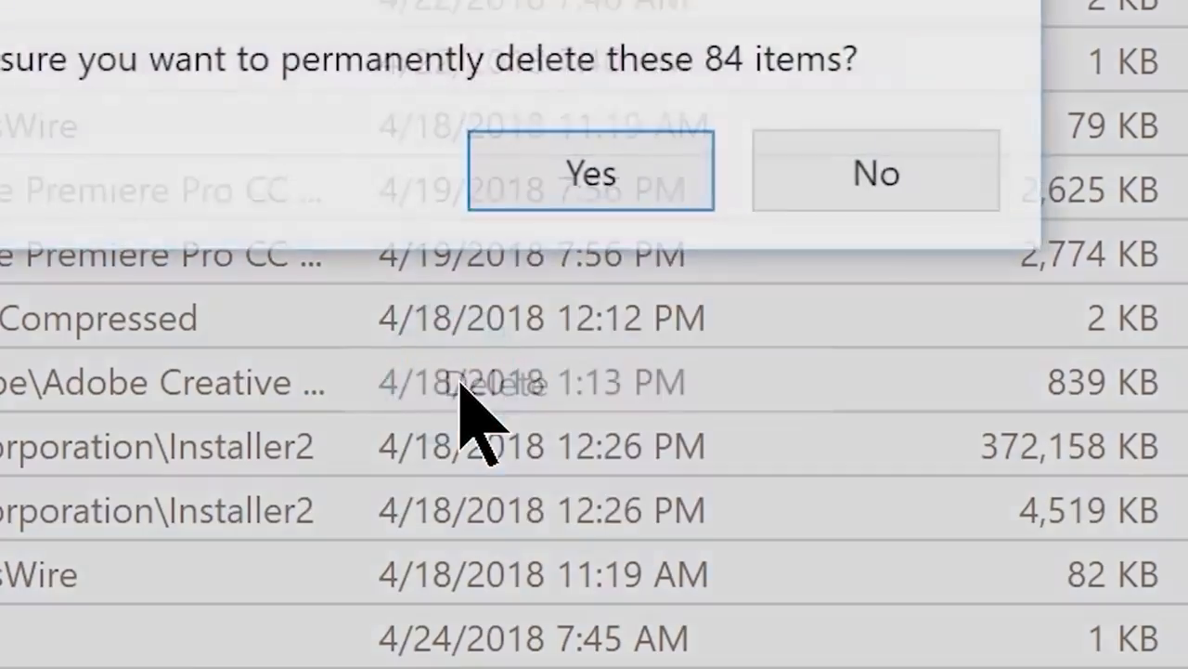
{"action": "left_click", "coordinate": [574, 194]}
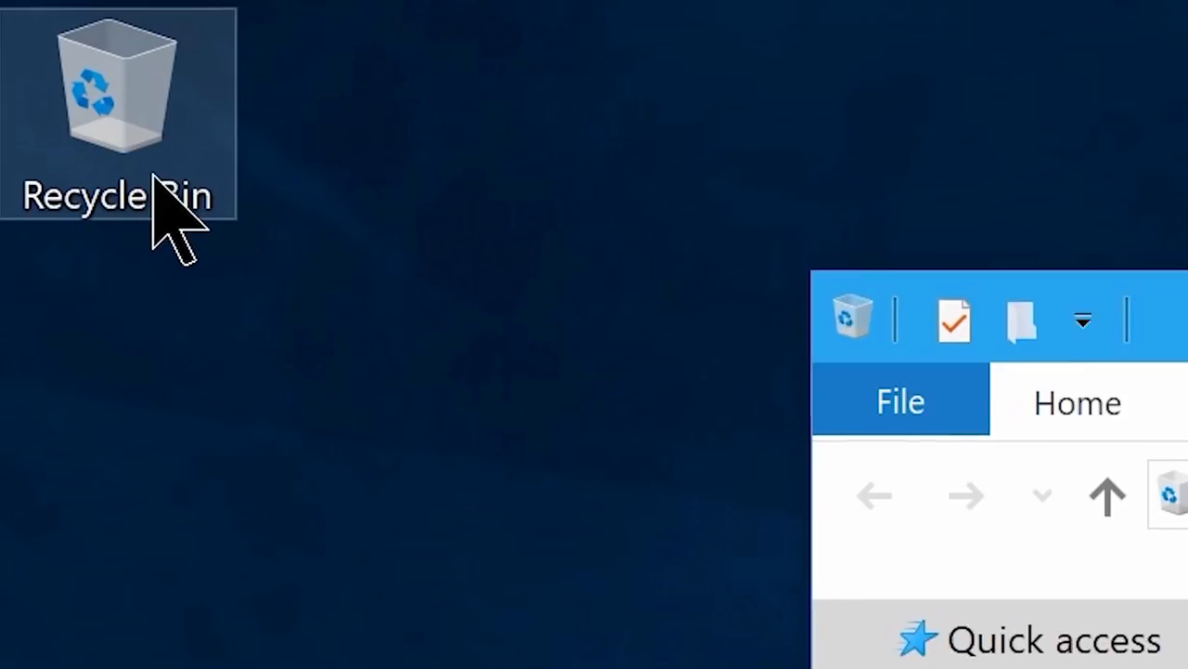
- Open the Recycle Bin's properties and select the Local Disk (C:) location
{"action": "right_click", "coordinate": [31, 36]}
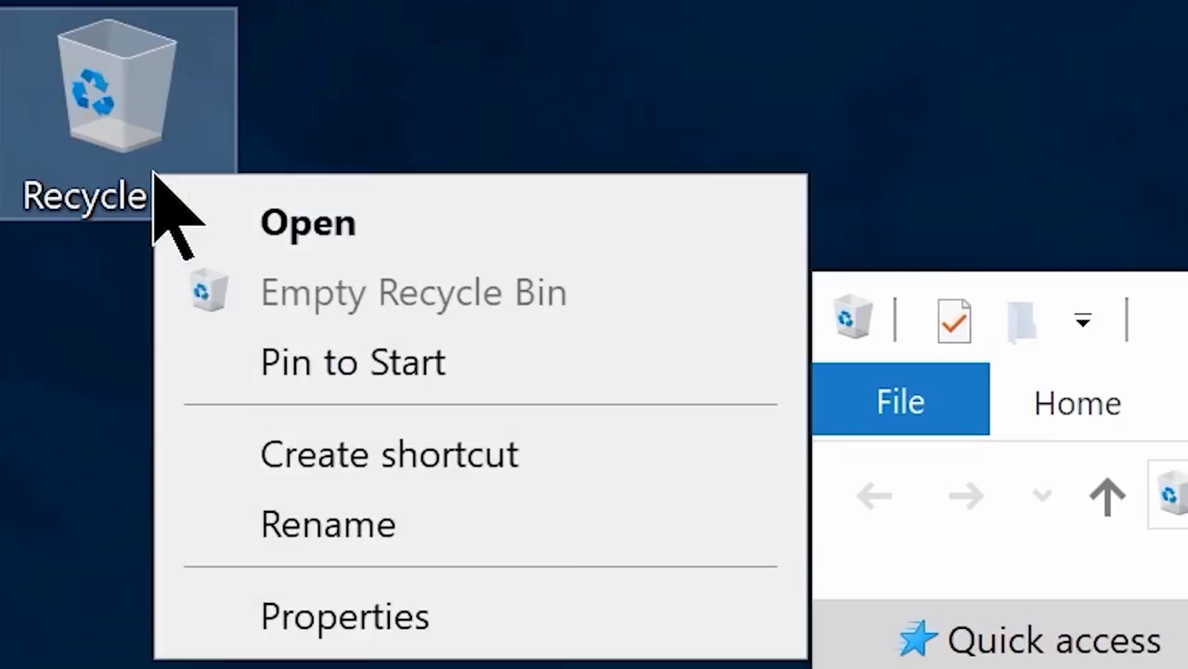
{"action": "left_click", "coordinate": [60, 120]}
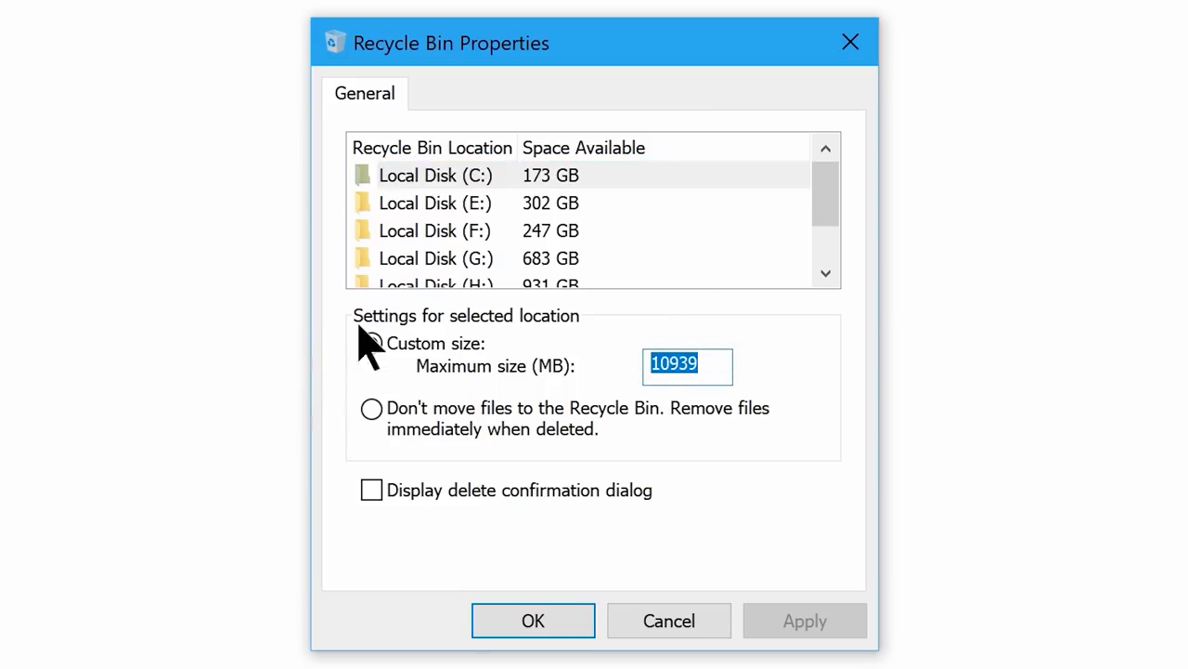
{"action": "left_click", "coordinate": [471, 176]}
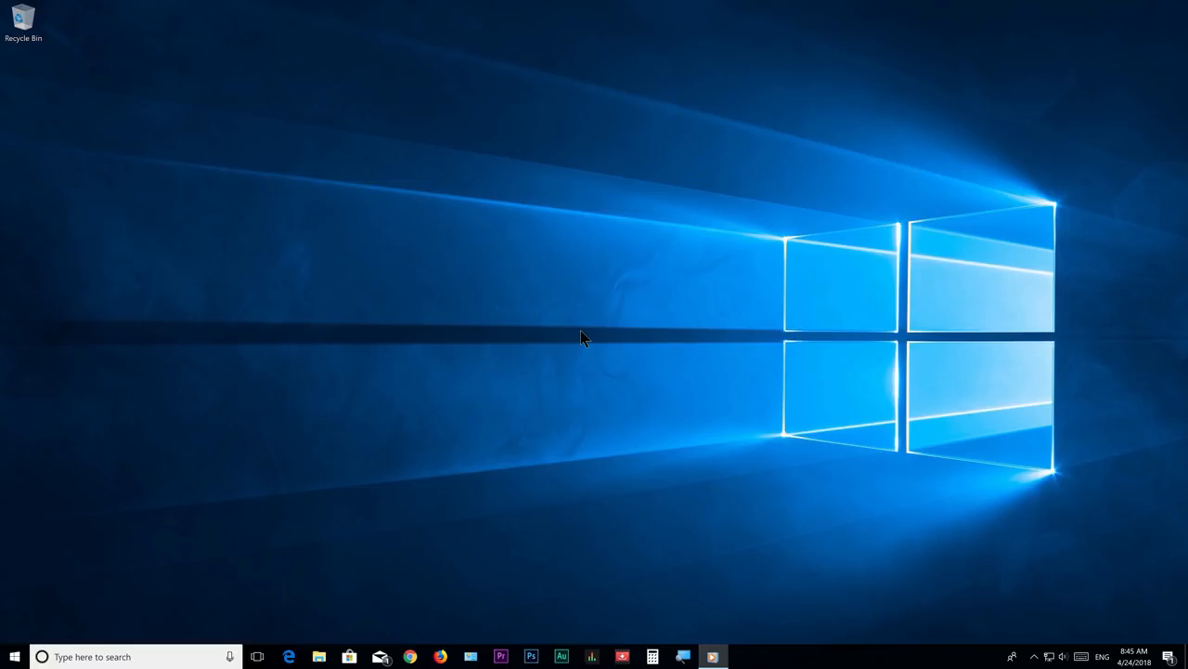
- Find This PC through search, open the properties of Local Disk (C:) and start Disk Cleanup for that drive
{"action": "left_click", "coordinate": [15, 657]}
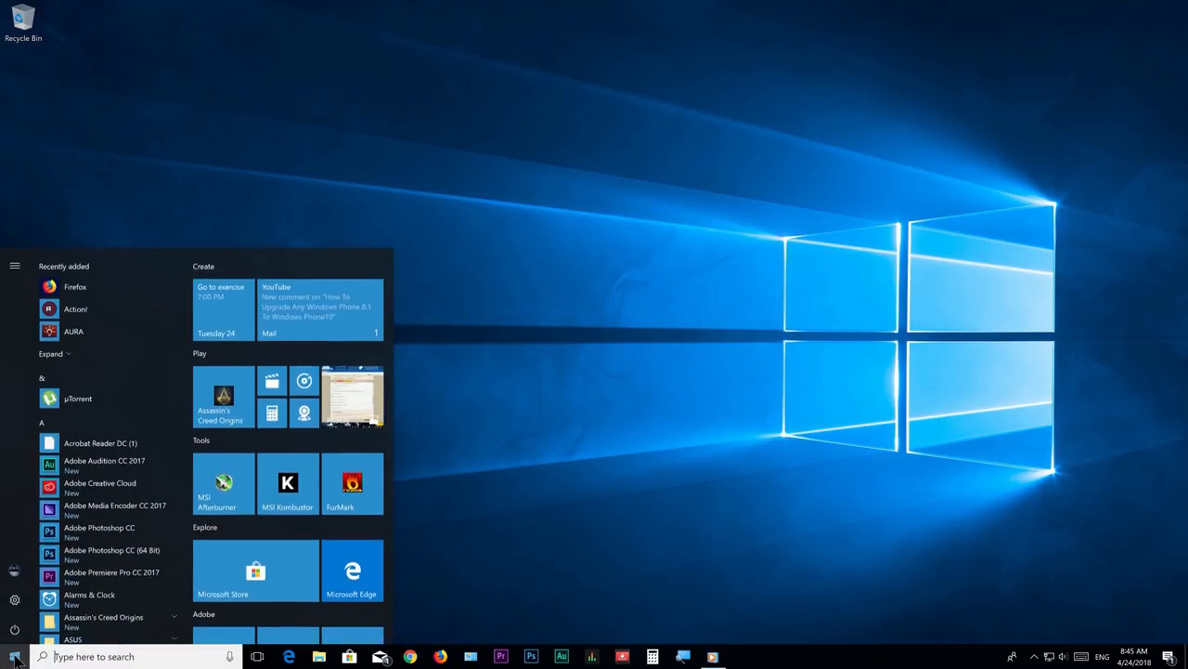
{"action": "type", "text": "This pc"}
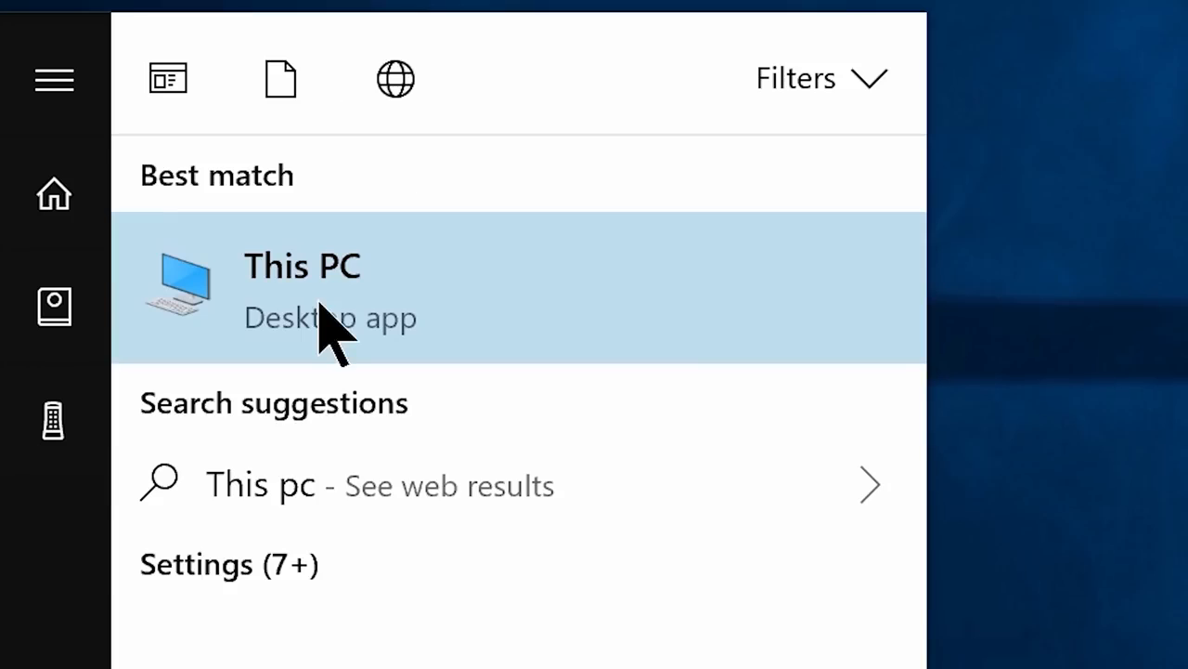
{"action": "left_click", "coordinate": [318, 332]}
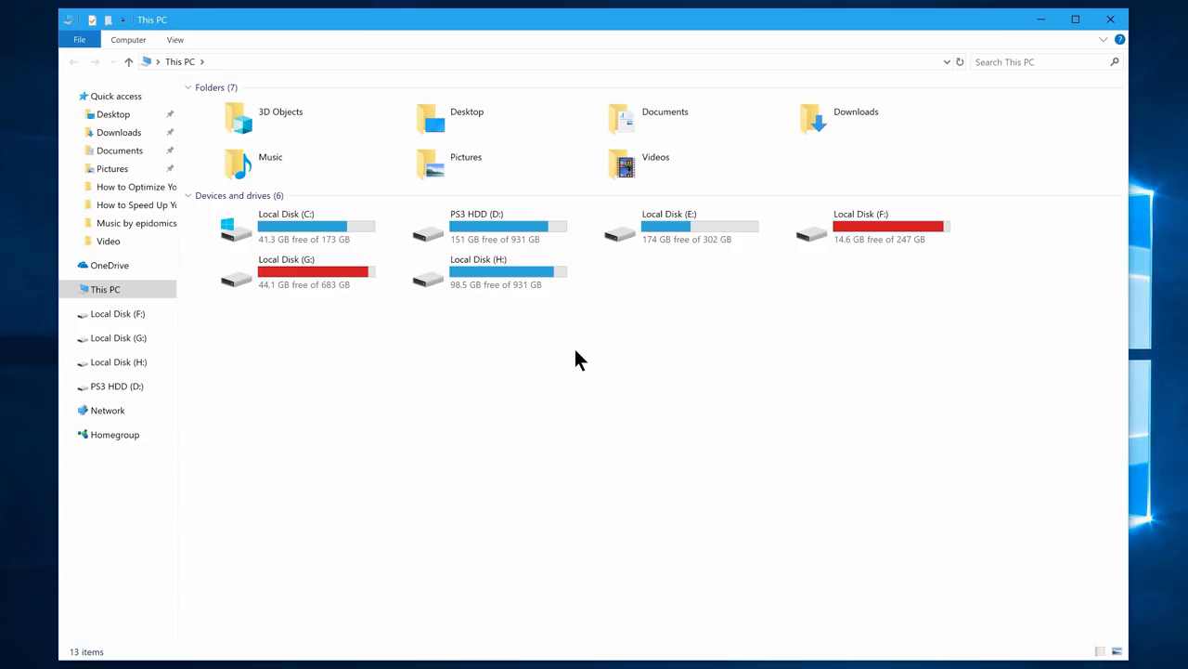
{"action": "right_click", "coordinate": [319, 232]}
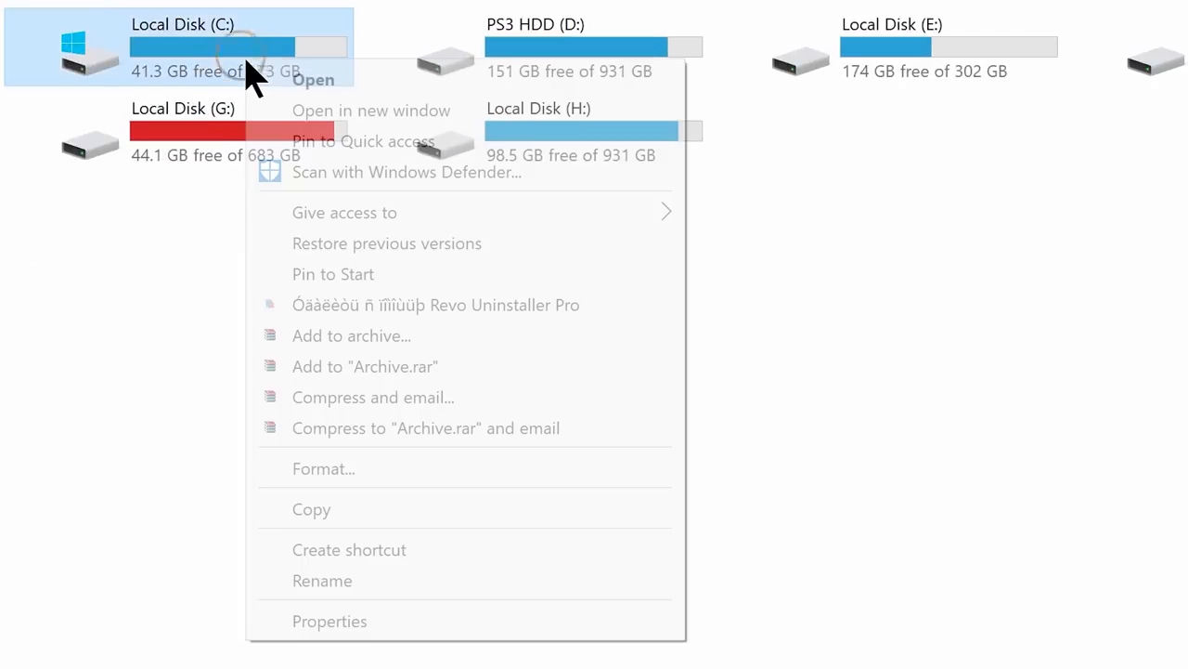
{"action": "left_click", "coordinate": [330, 621]}
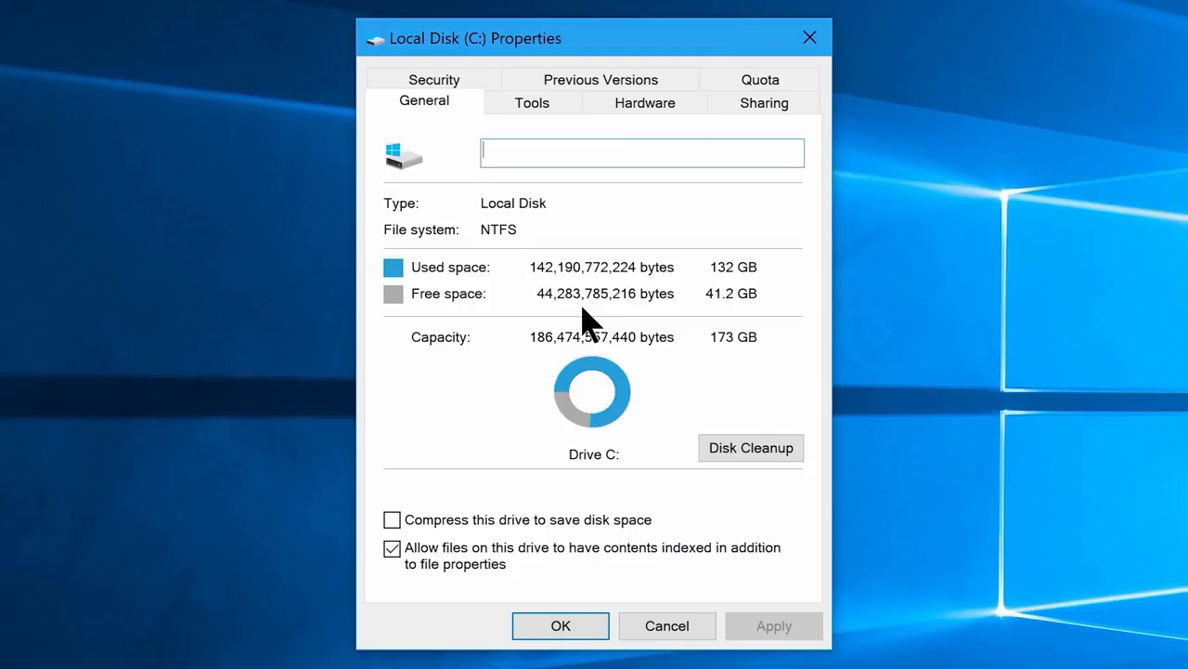
{"action": "left_click", "coordinate": [425, 100]}
{"action": "left_click", "coordinate": [752, 449]}
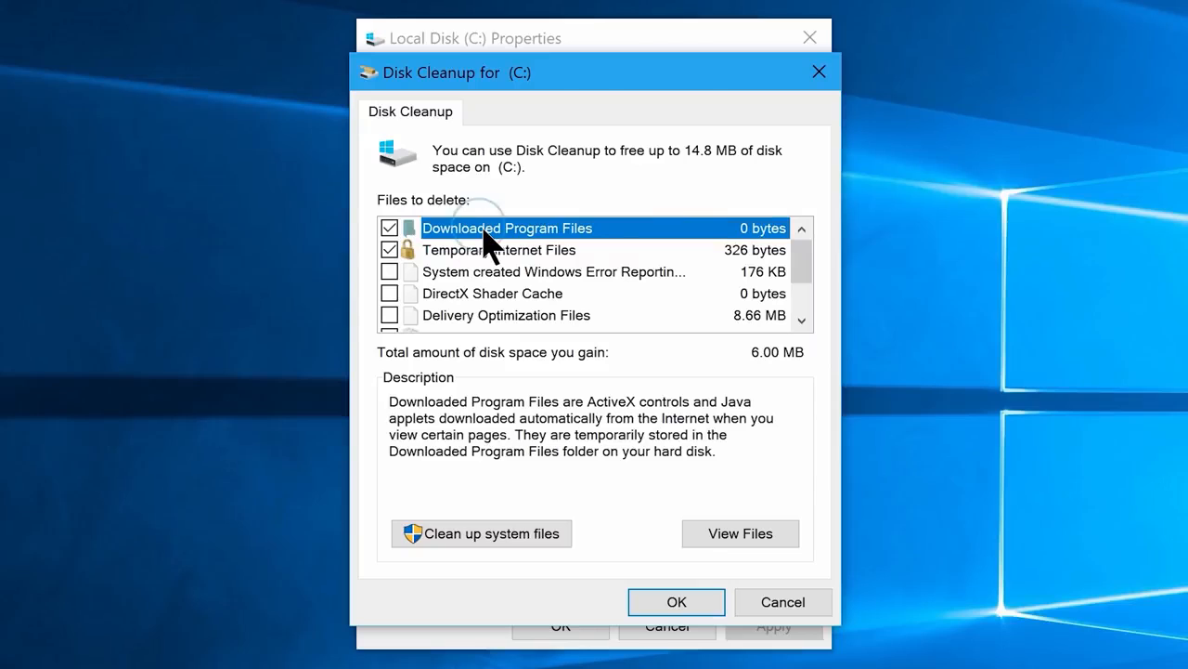
- Review the file categories for cleanup and mark Recycle Bin and Temporary files for deletion
{"action": "left_click", "coordinate": [476, 251]}
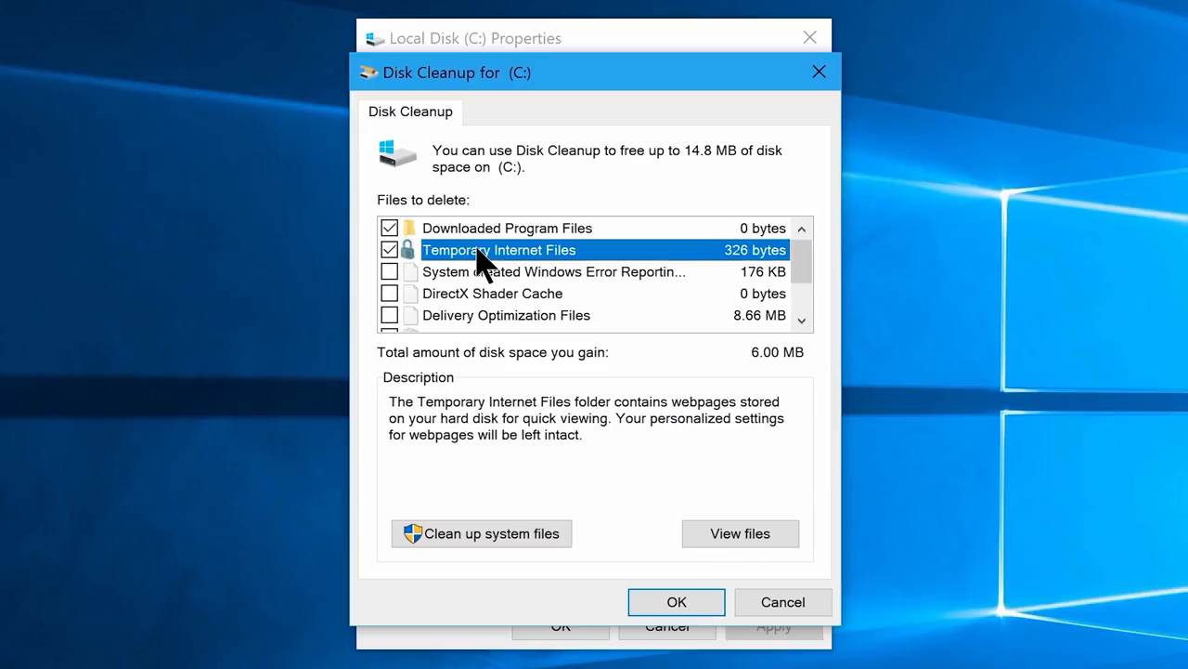
{"action": "scroll", "coordinate": [709, 313], "scroll_direction": "down", "scroll_amount": 1}
{"action": "left_click", "coordinate": [422, 315]}
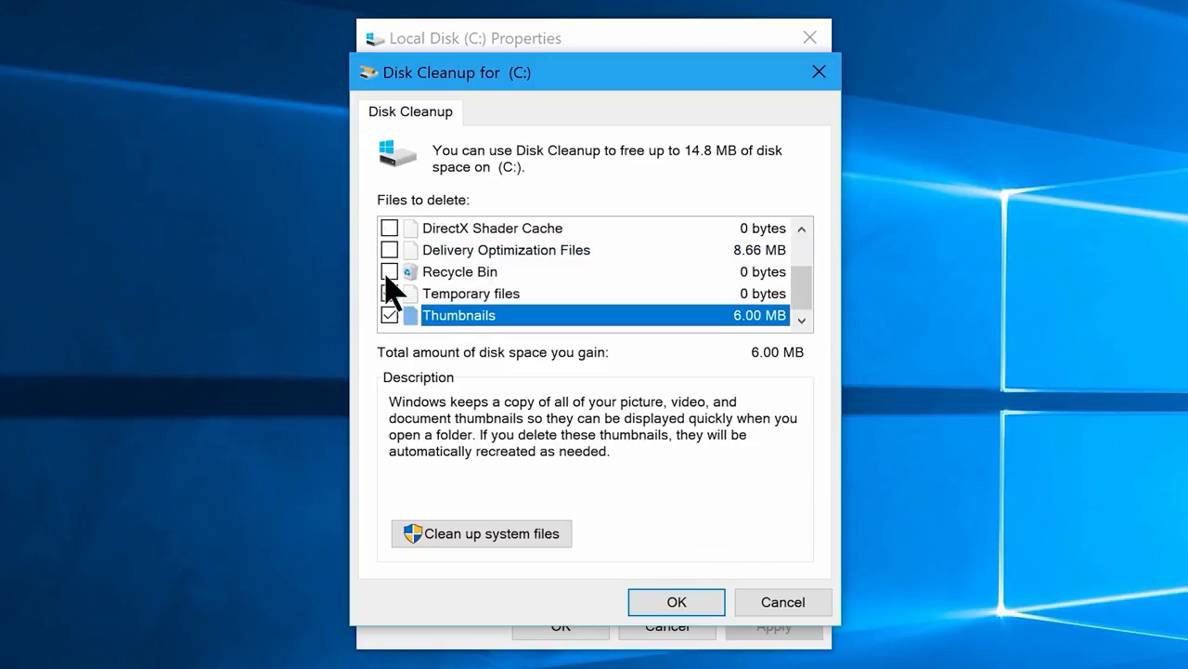
{"action": "left_click", "coordinate": [388, 272]}
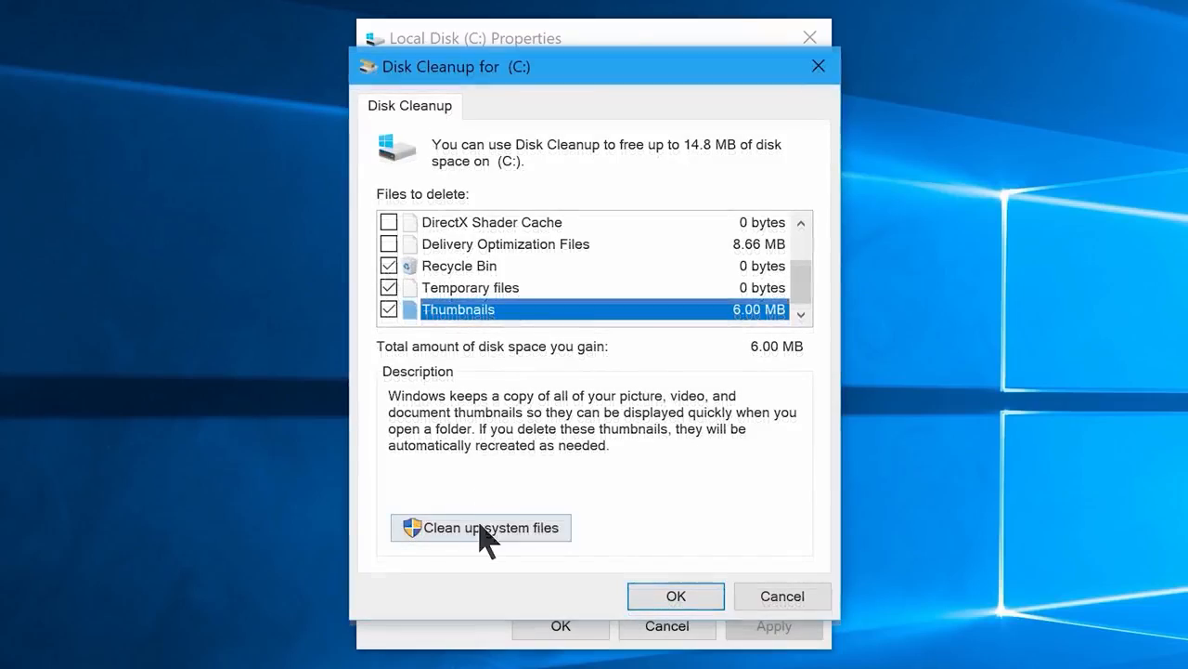
- Extend the cleanup of drive C: to system files and permanently delete the marked files
{"action": "left_click", "coordinate": [483, 529]}
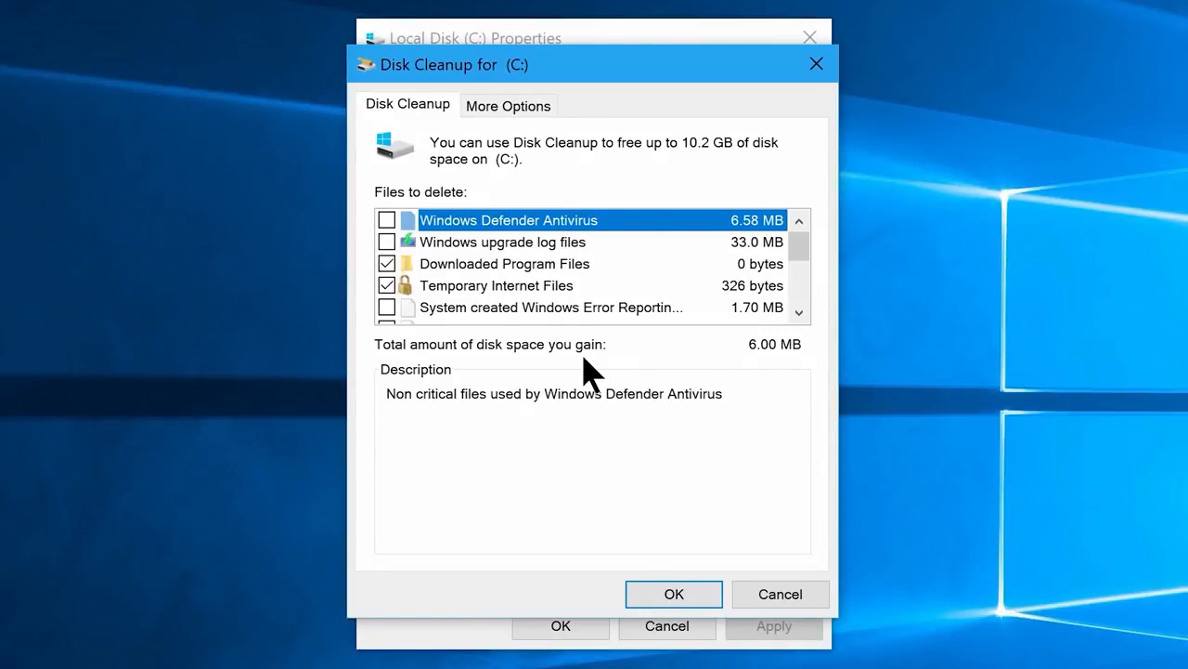
{"action": "left_click", "coordinate": [654, 587]}
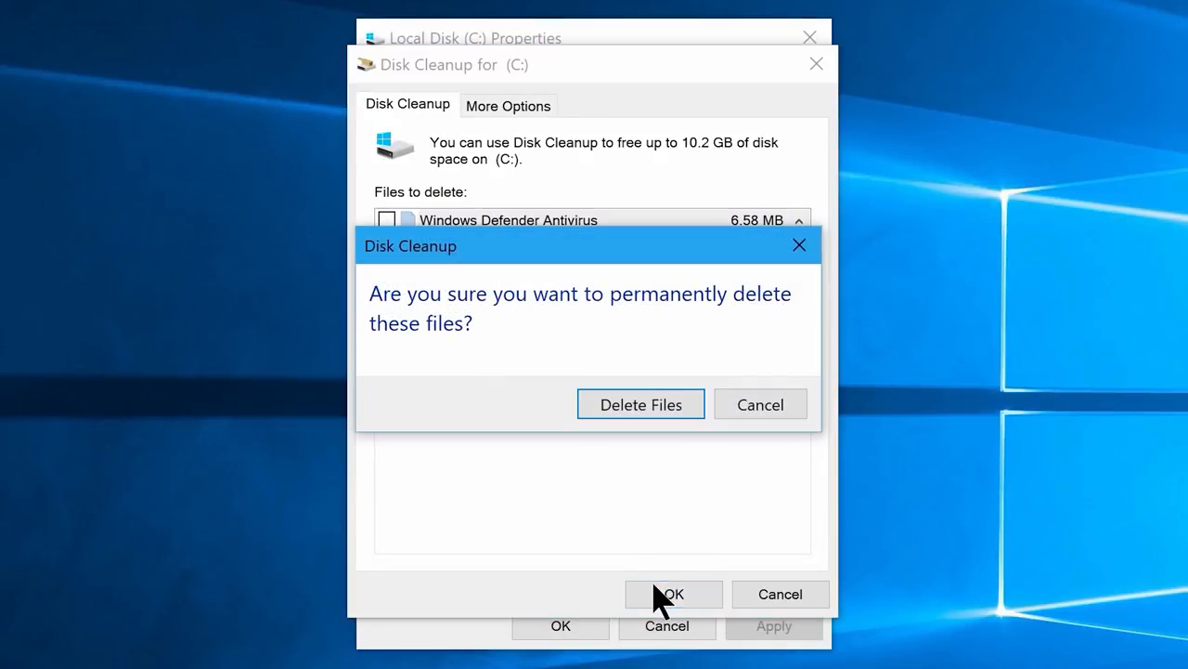
{"action": "left_click", "coordinate": [629, 405]}
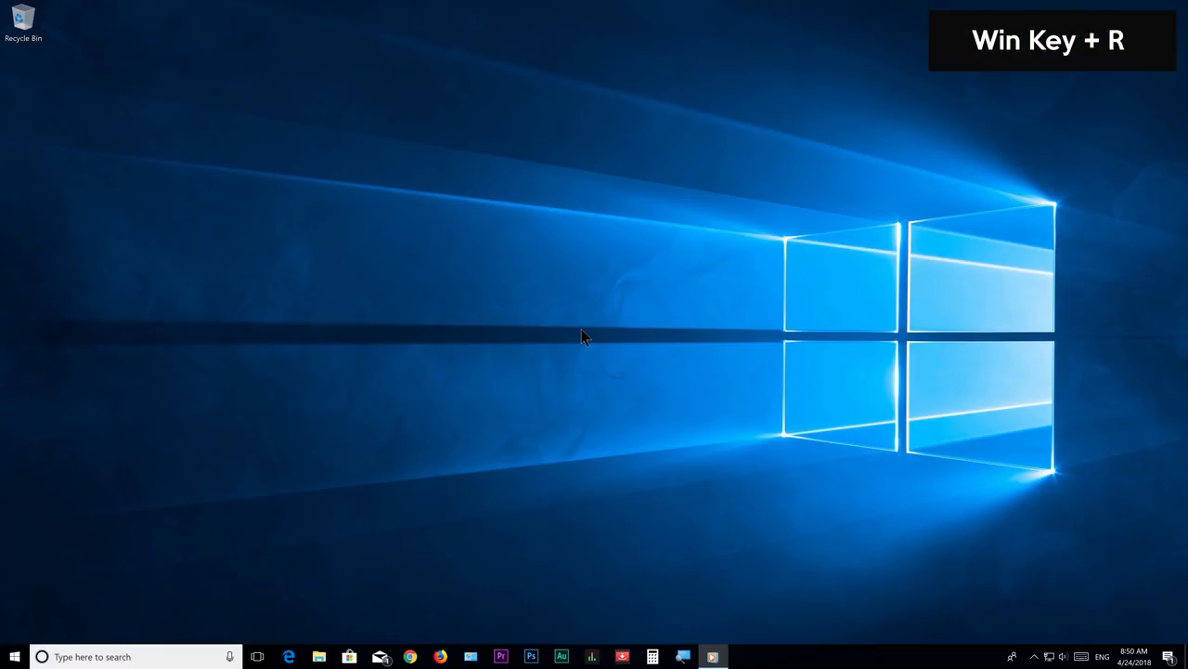
- Open the Registry Editor with the Run command regedit
{"action": "key", "text": "super+r"}
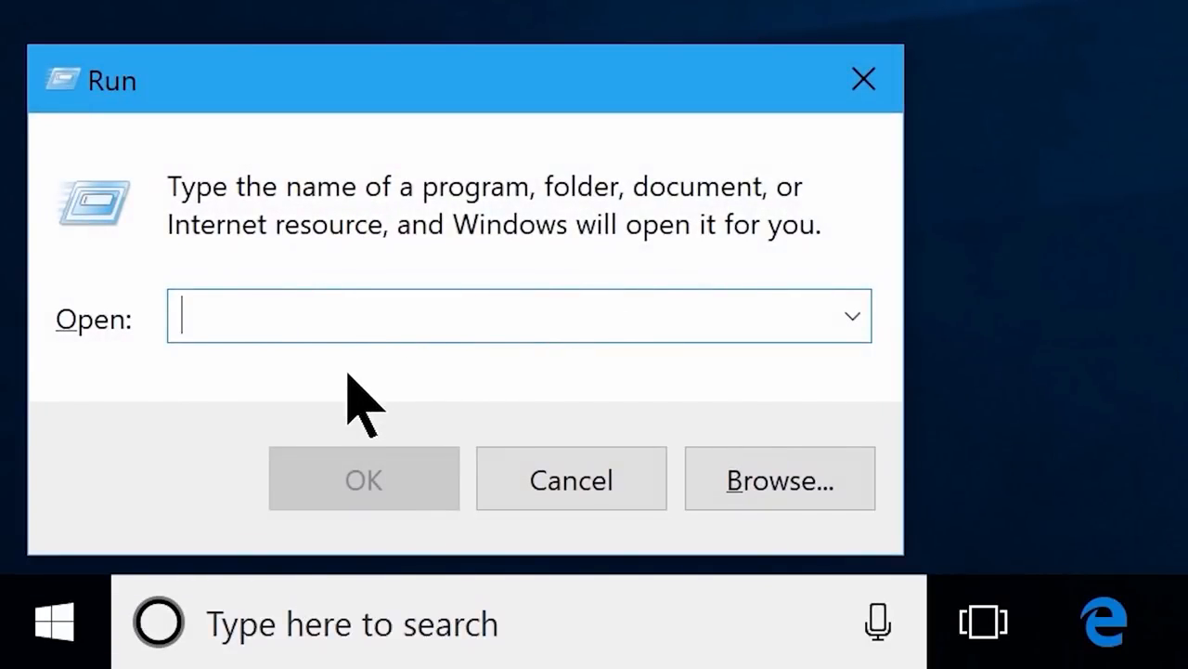
{"action": "type", "text": "regedit"}
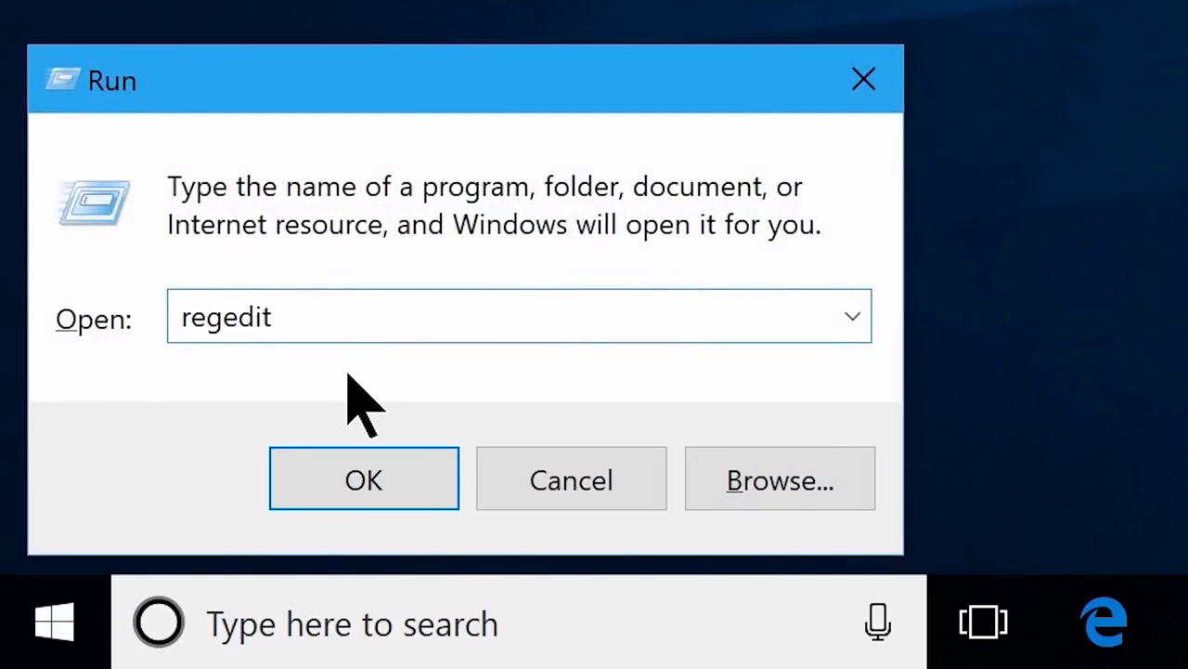
{"action": "left_click", "coordinate": [368, 467]}
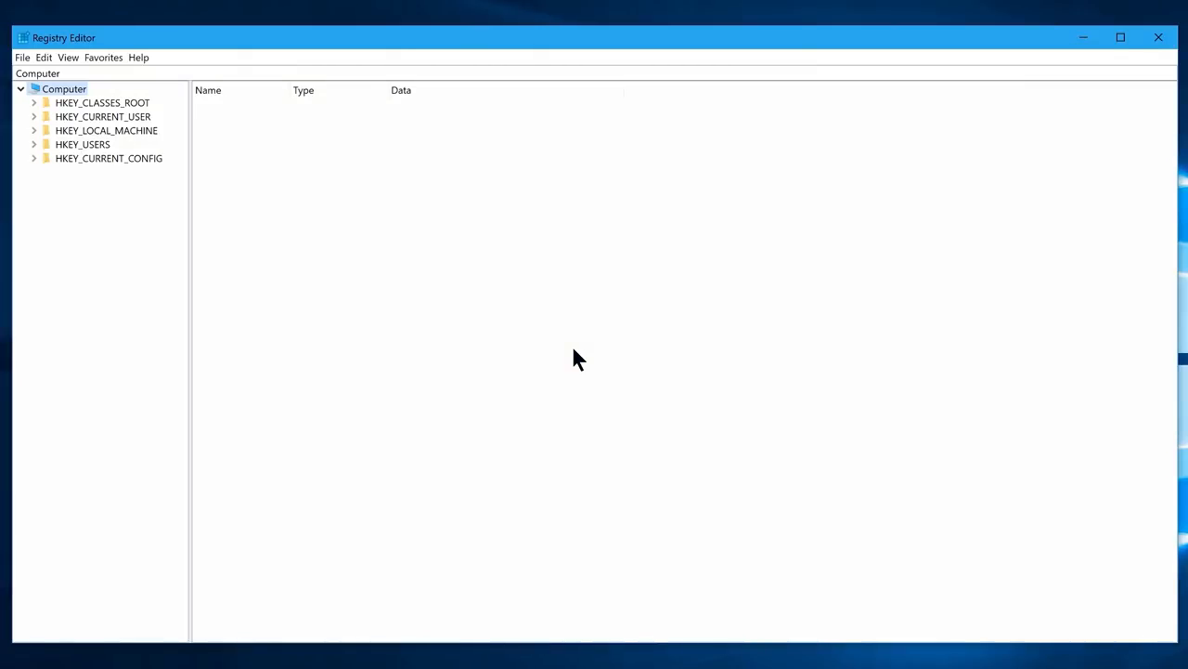
- Set the MouseHoverTime value to 10 in the registry key HKEY_CURRENT_USER\Control Panel\Mouse
{"action": "left_click", "coordinate": [33, 117]}
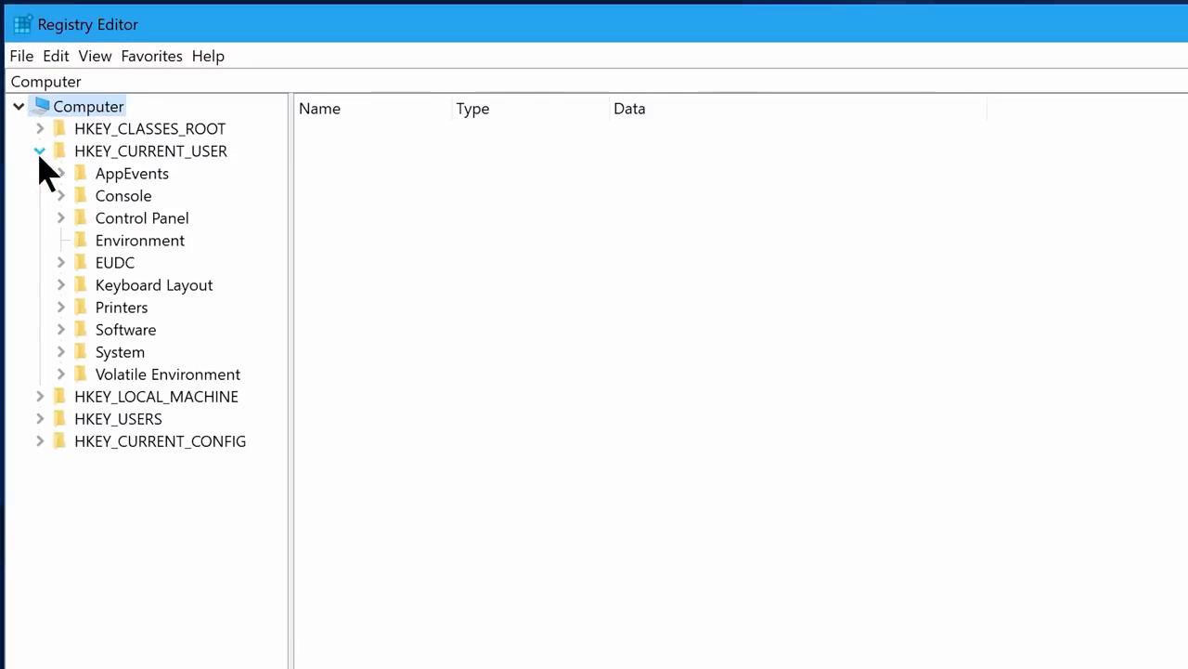
{"action": "double_click", "coordinate": [110, 214]}
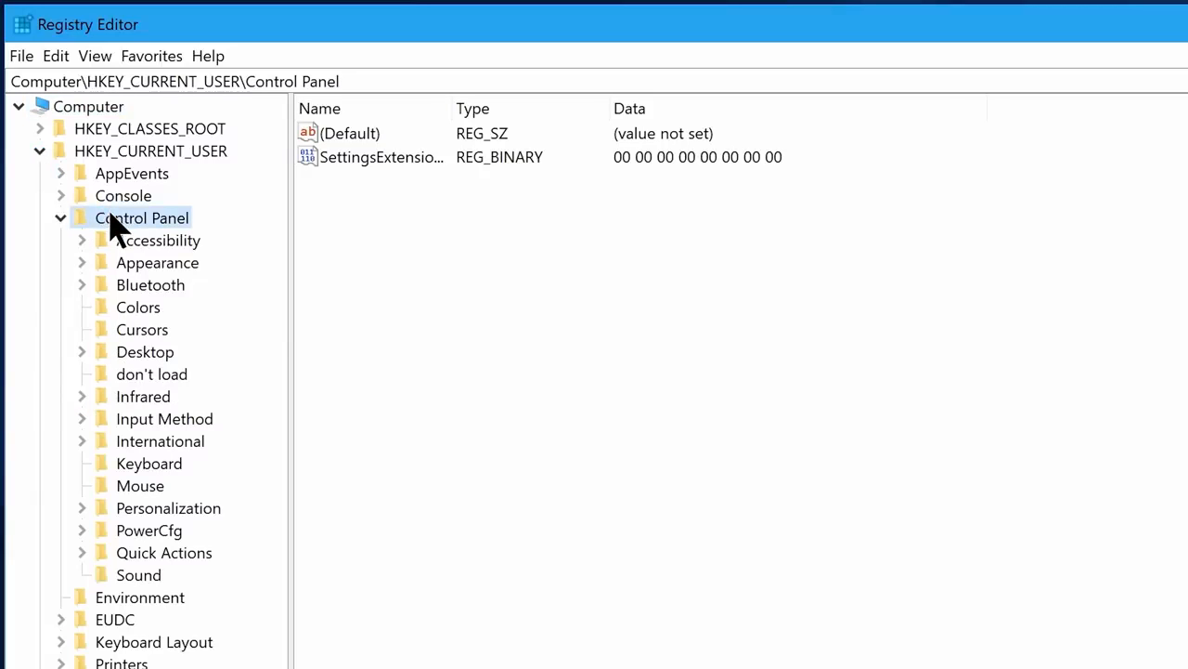
{"action": "left_click", "coordinate": [139, 487]}
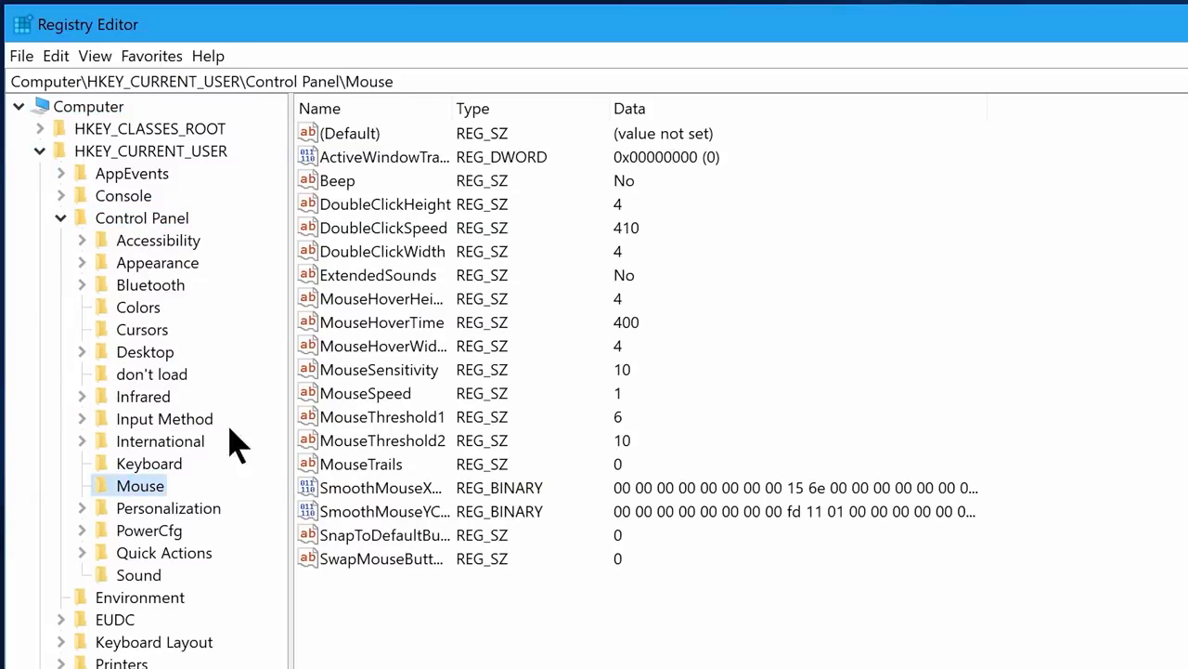
{"action": "double_click", "coordinate": [371, 322]}
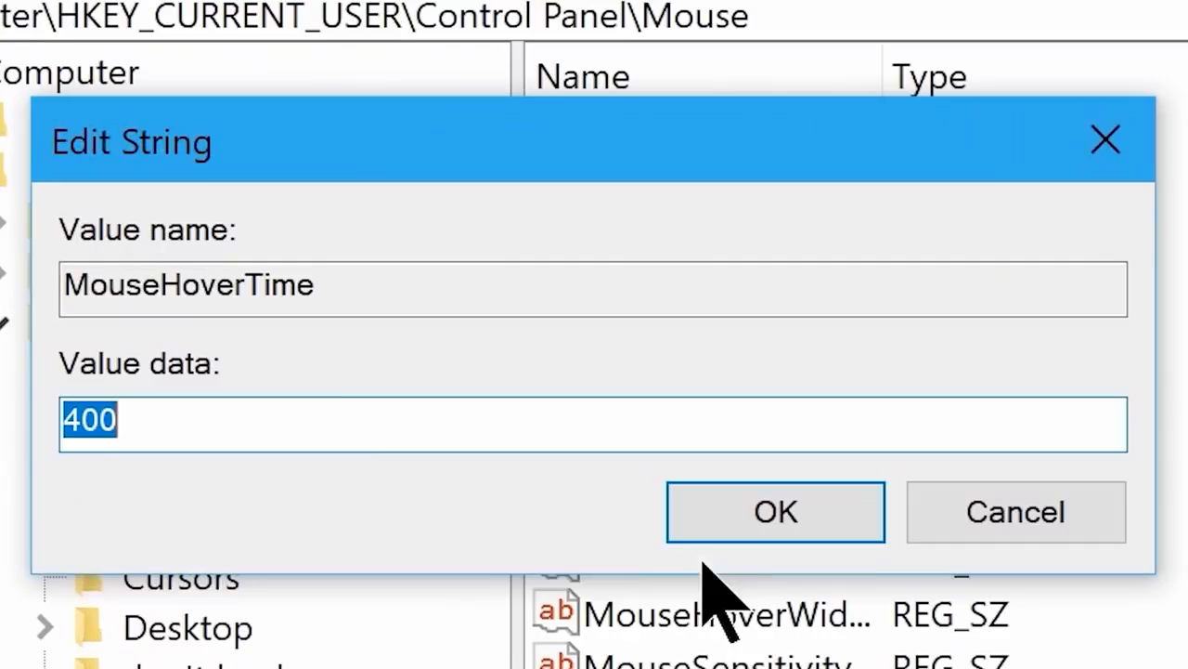
{"action": "left_click_drag", "start_coordinate": [313, 417], "coordinate": [2, 451]}
{"action": "type", "text": "10"}
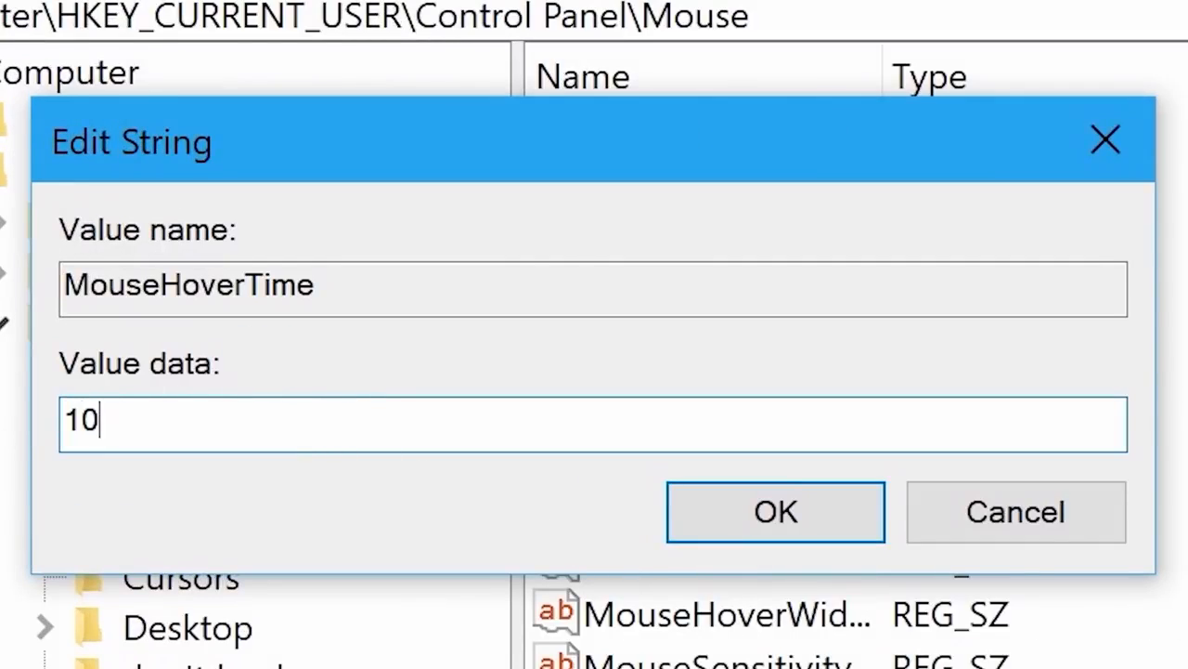
{"action": "left_click", "coordinate": [772, 516]}
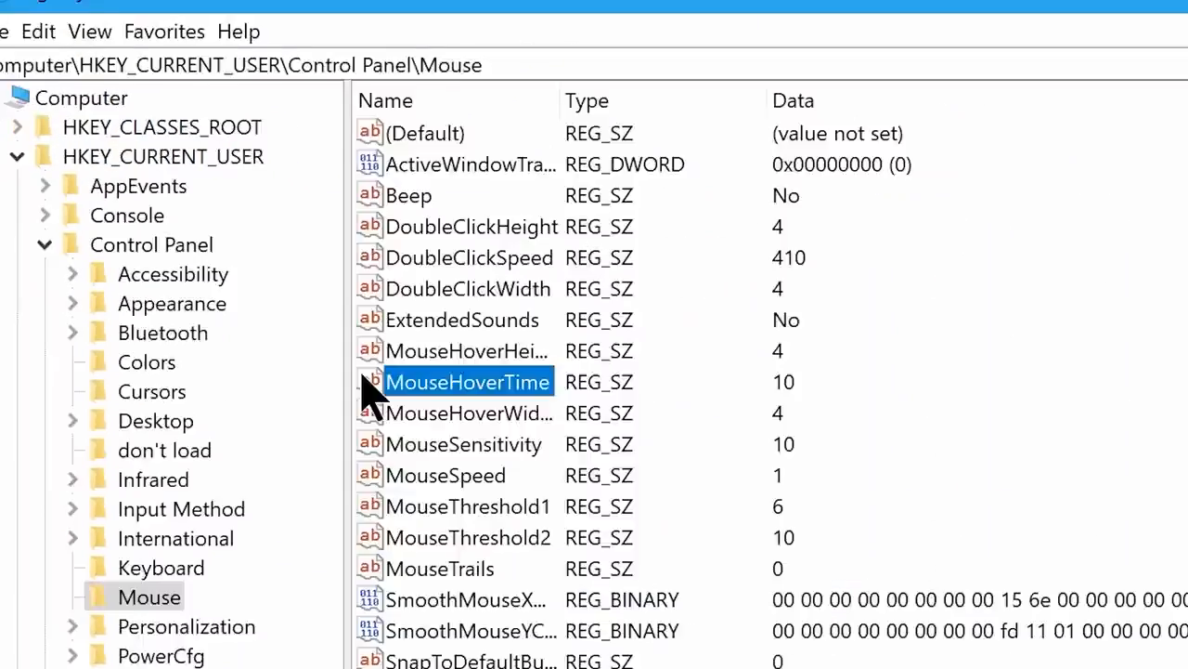
- Set the MenuShowDelay value to 10 in the registry key HKEY_CURRENT_USER\Control Panel\Desktop
{"action": "left_click", "coordinate": [171, 422]}
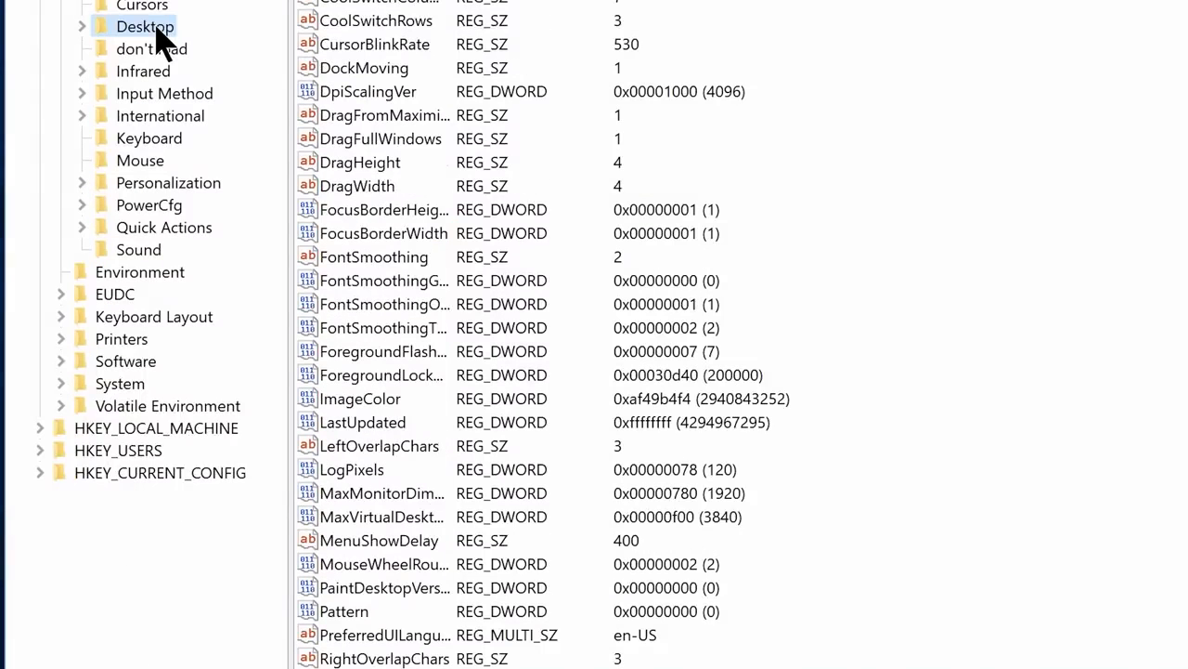
{"action": "left_click", "coordinate": [364, 542]}
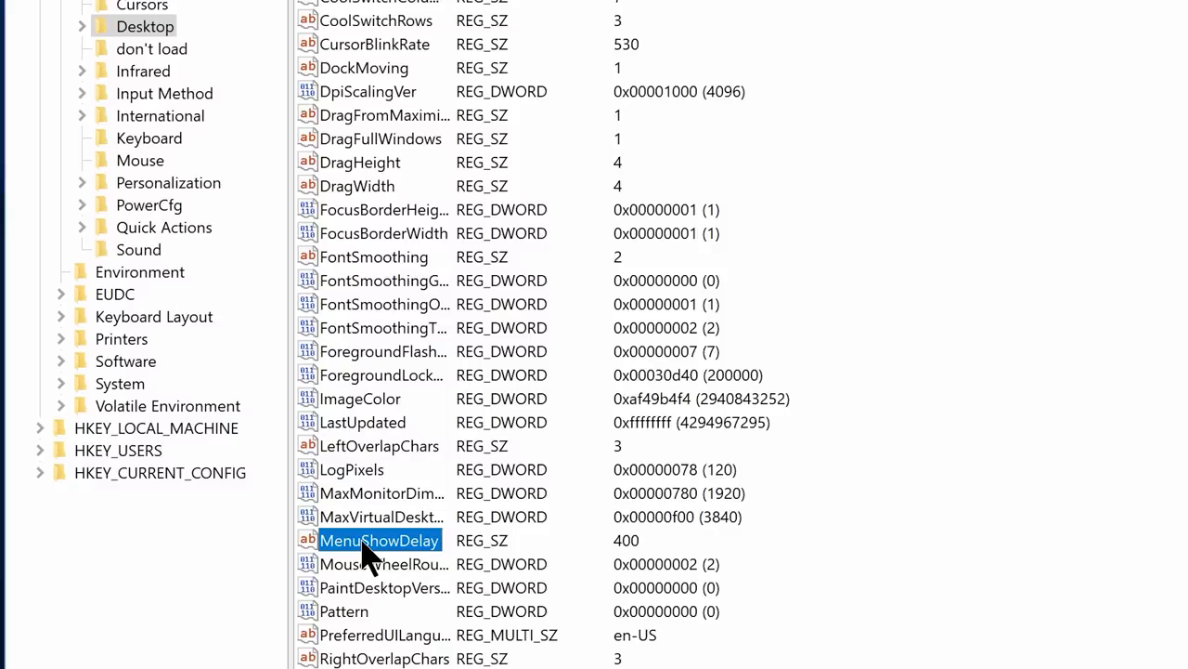
{"action": "double_click", "coordinate": [364, 552]}
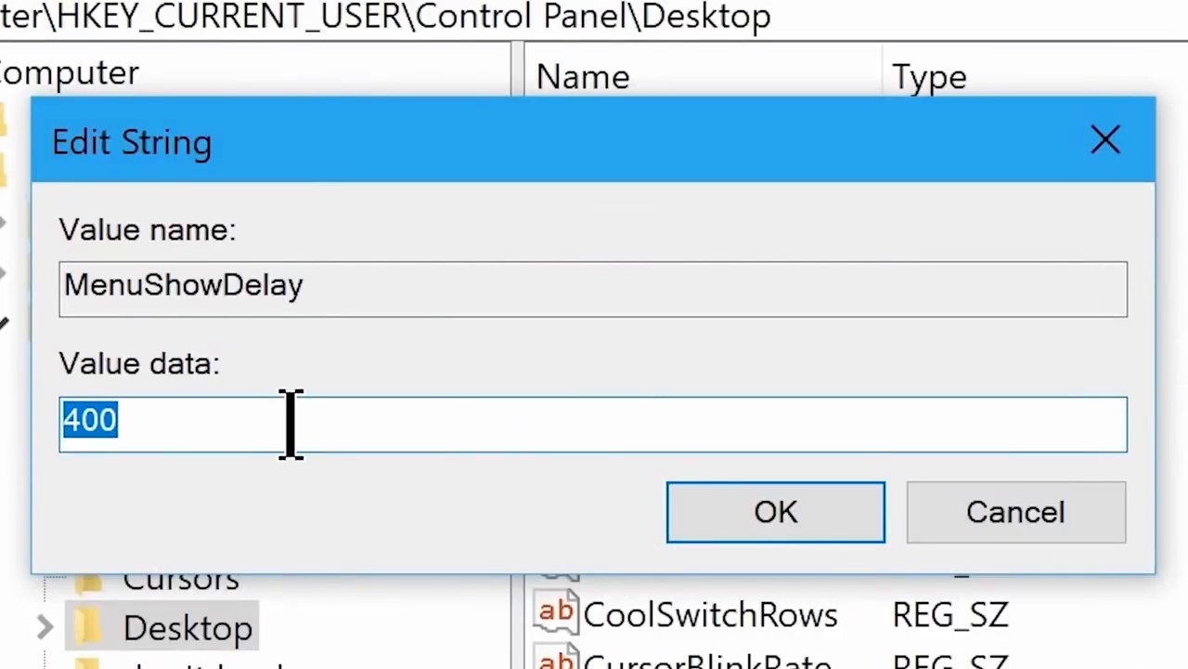
{"action": "type", "text": "10"}
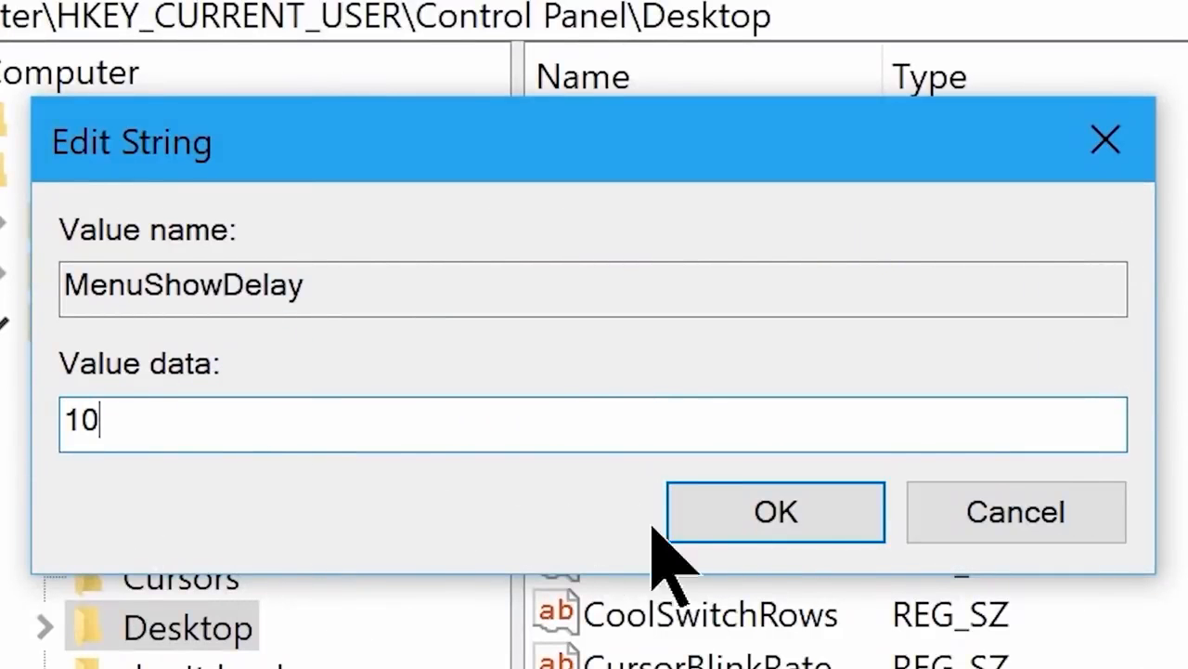
{"action": "left_click", "coordinate": [751, 525]}
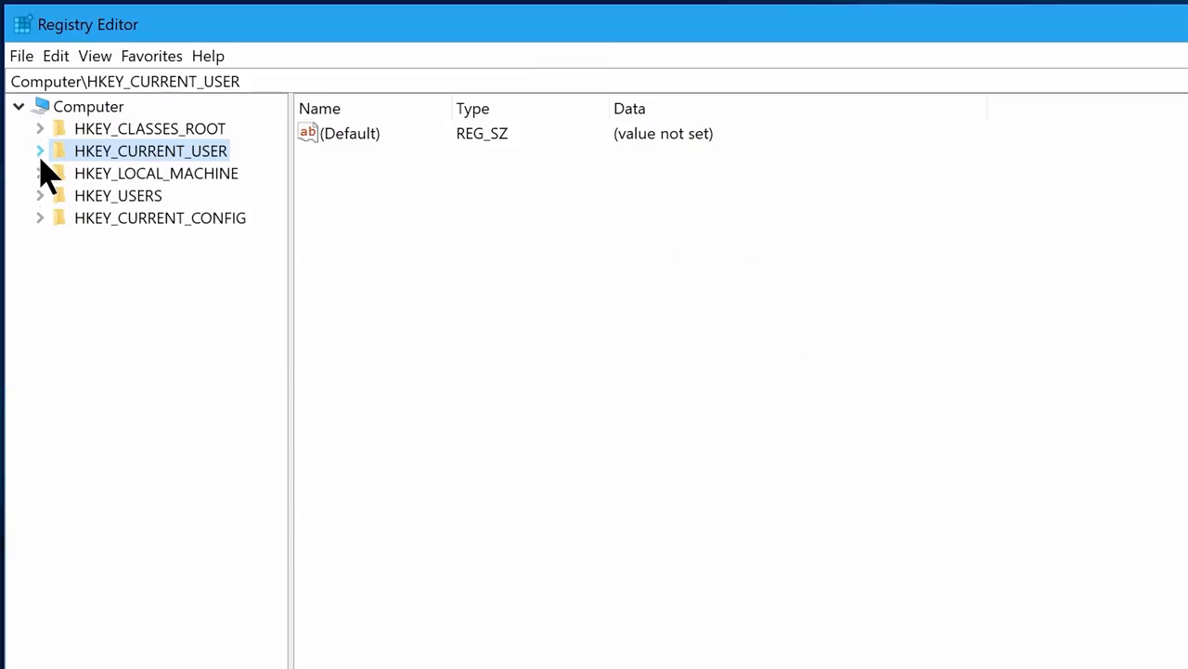
- Open the registry key HKEY_LOCAL_MACHINE\SOFTWARE\Microsoft\Windows NT\CurrentVersion\Multimedia\SystemProfile
{"action": "left_click", "coordinate": [40, 174]}
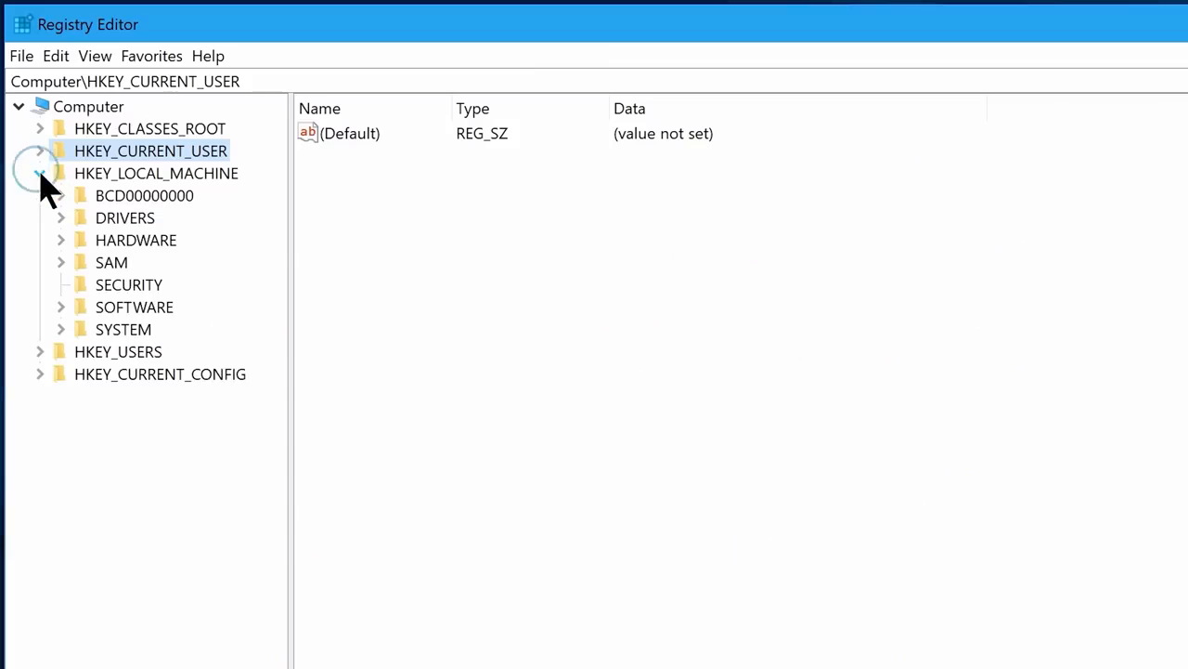
{"action": "left_click", "coordinate": [61, 307]}
{"action": "left_click", "coordinate": [83, 597]}
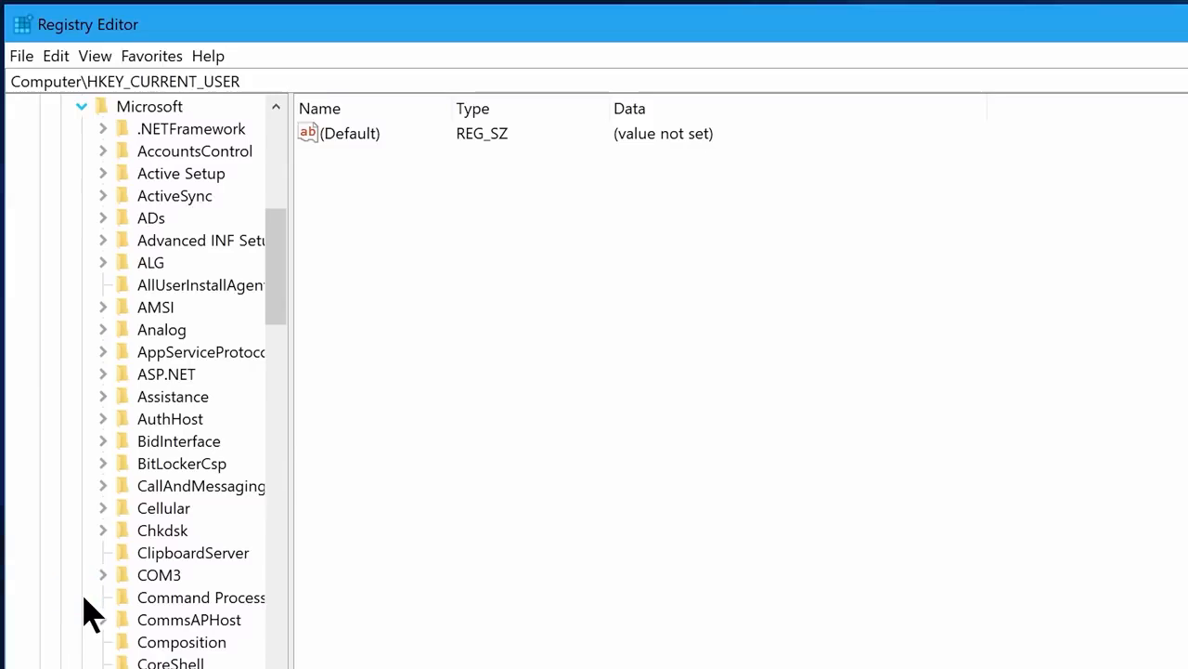
{"action": "scroll", "coordinate": [84, 615], "scroll_direction": "down", "scroll_amount": 10}
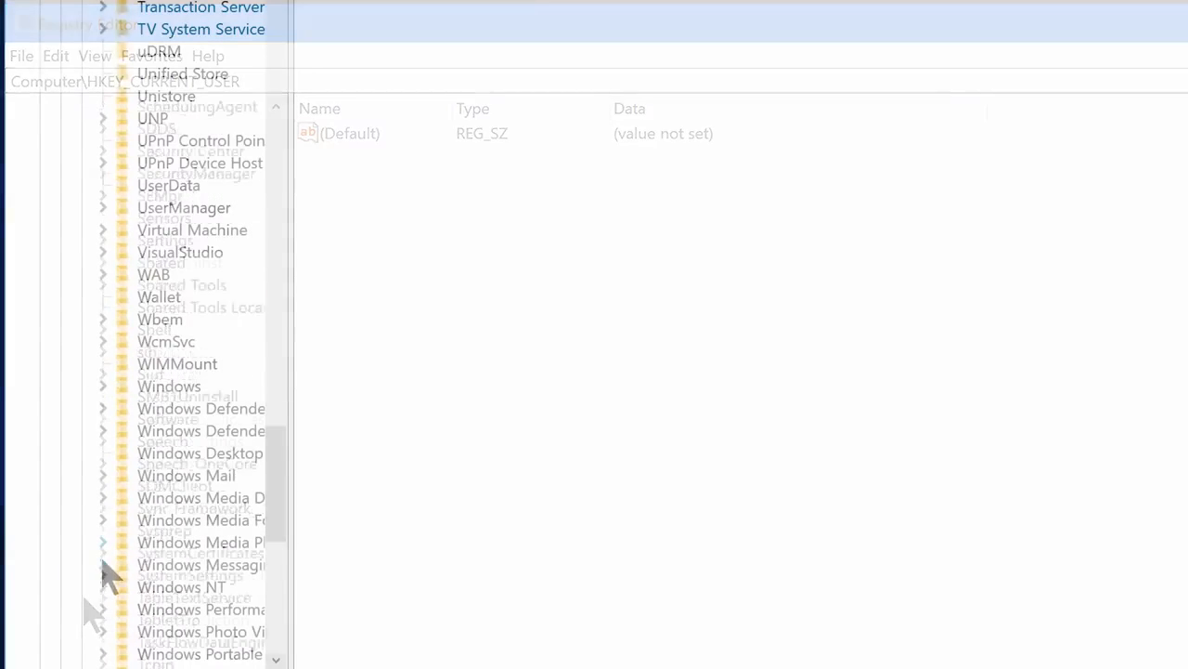
{"action": "left_click", "coordinate": [103, 587]}
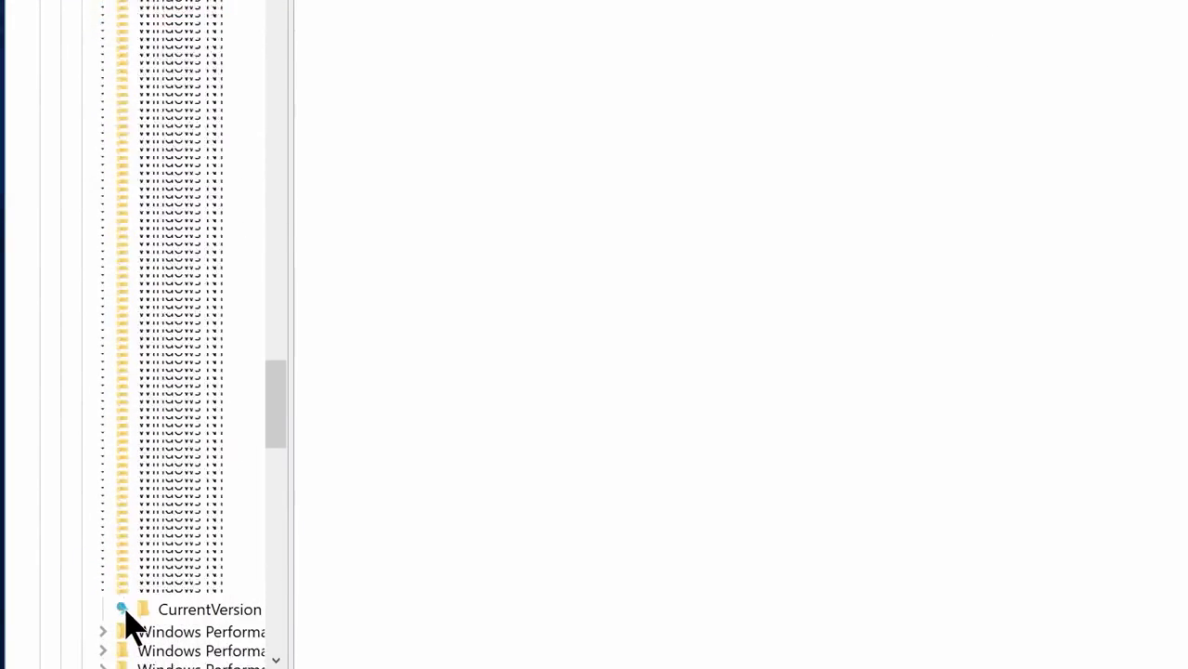
{"action": "left_click", "coordinate": [124, 610]}
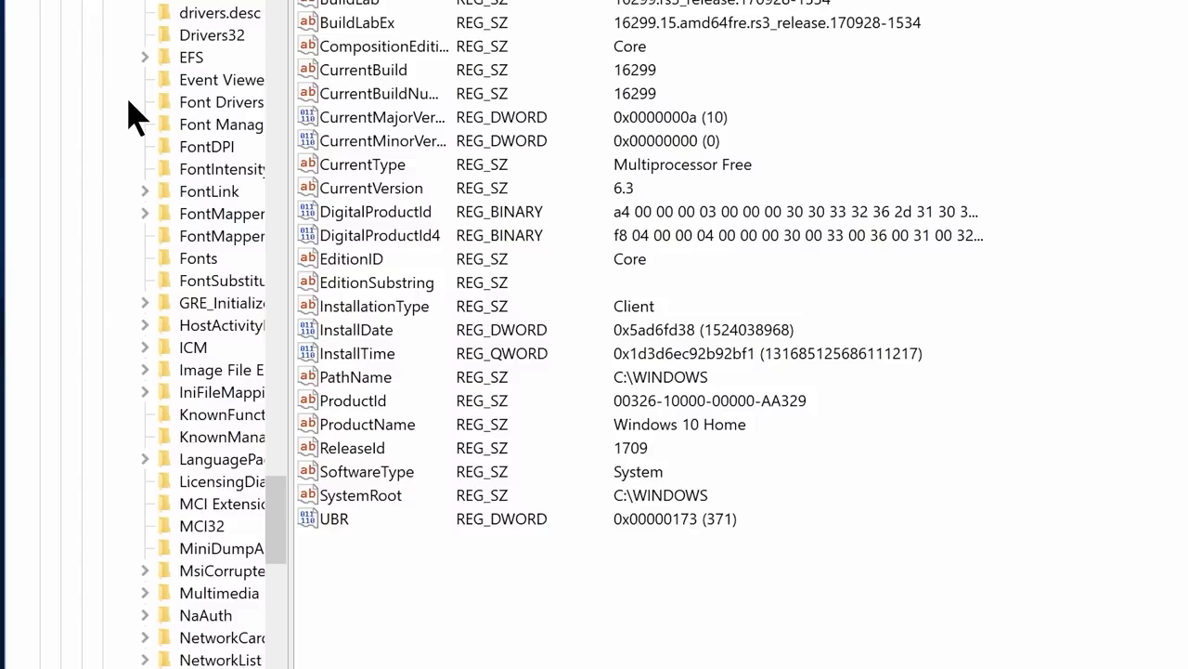
{"action": "left_click", "coordinate": [146, 594]}
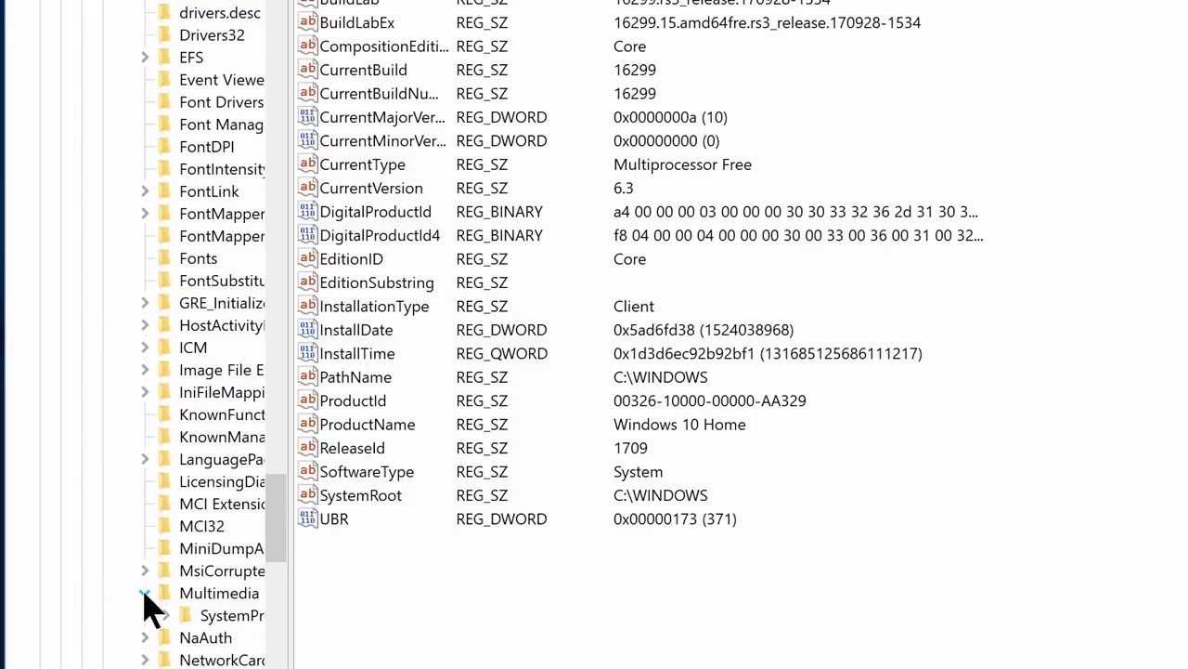
{"action": "double_click", "coordinate": [195, 614]}
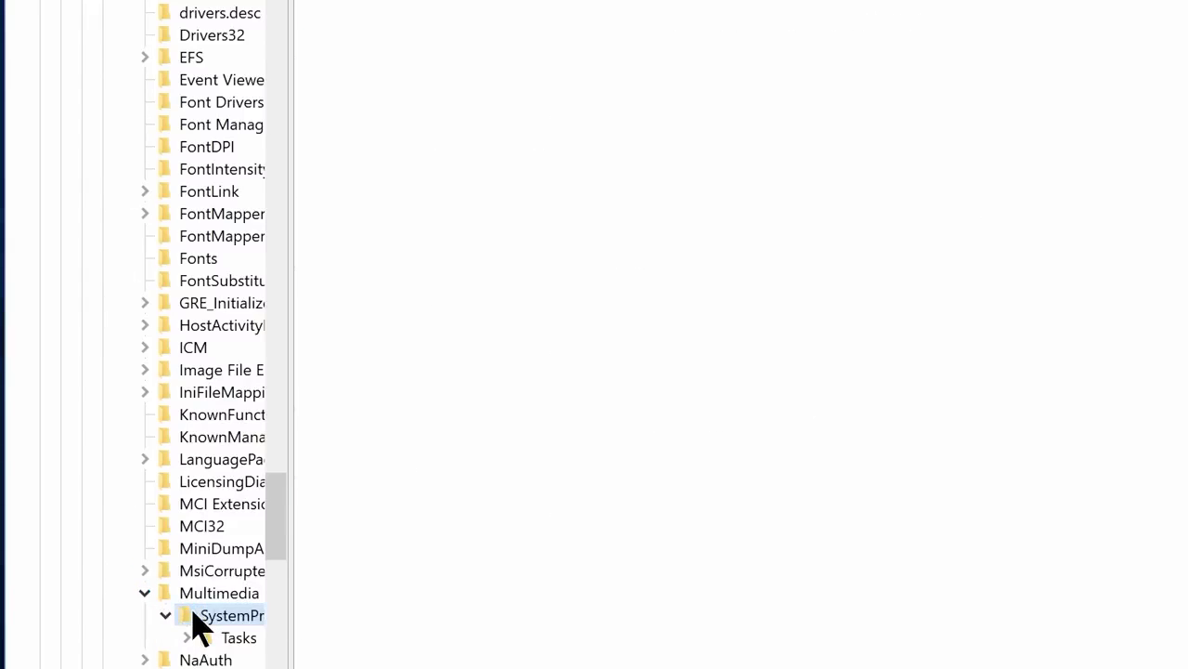
- Set the SystemResponsiveness value of the SystemProfile key to 0 in hexadecimal base
{"action": "double_click", "coordinate": [420, 181]}
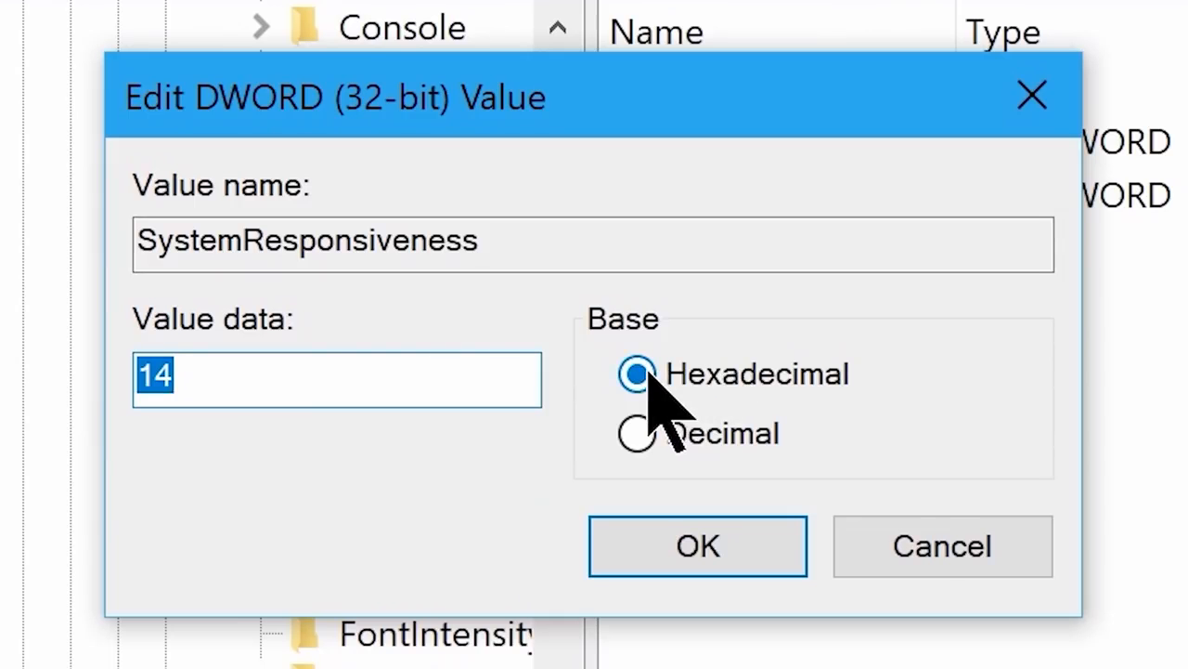
{"action": "left_click", "coordinate": [317, 261]}
{"action": "left_click", "coordinate": [213, 262]}
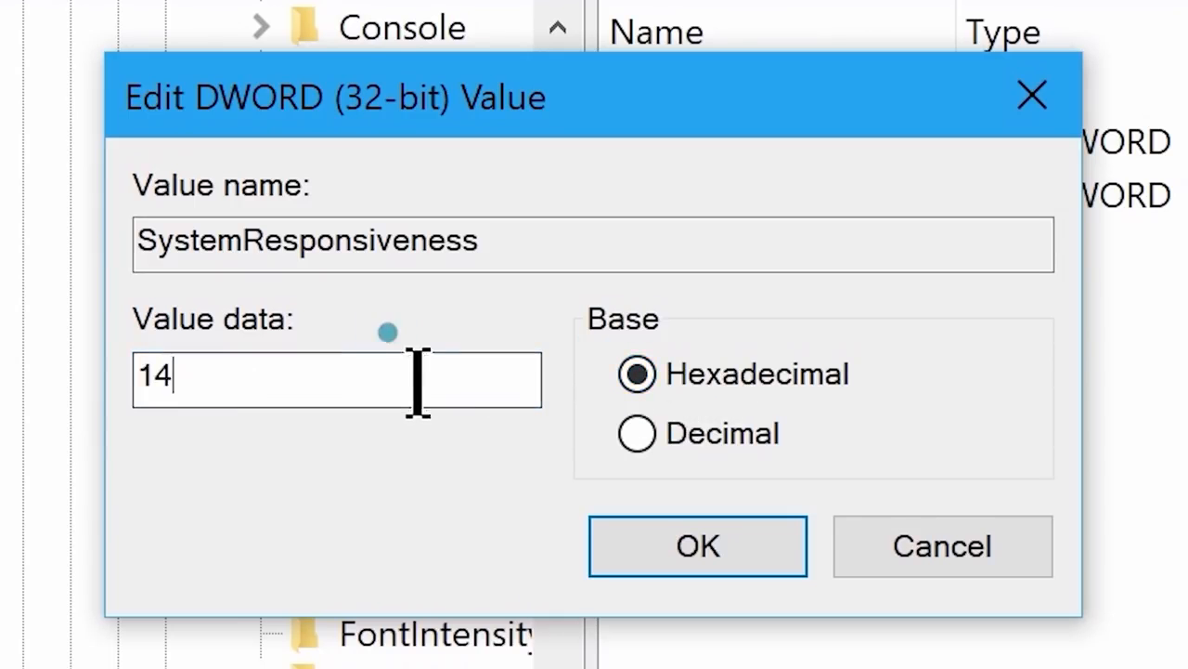
{"action": "key", "text": "BackSpace"}
{"action": "key", "text": "BackSpace"}
{"action": "type", "text": "0"}
{"action": "left_click", "coordinate": [688, 537]}
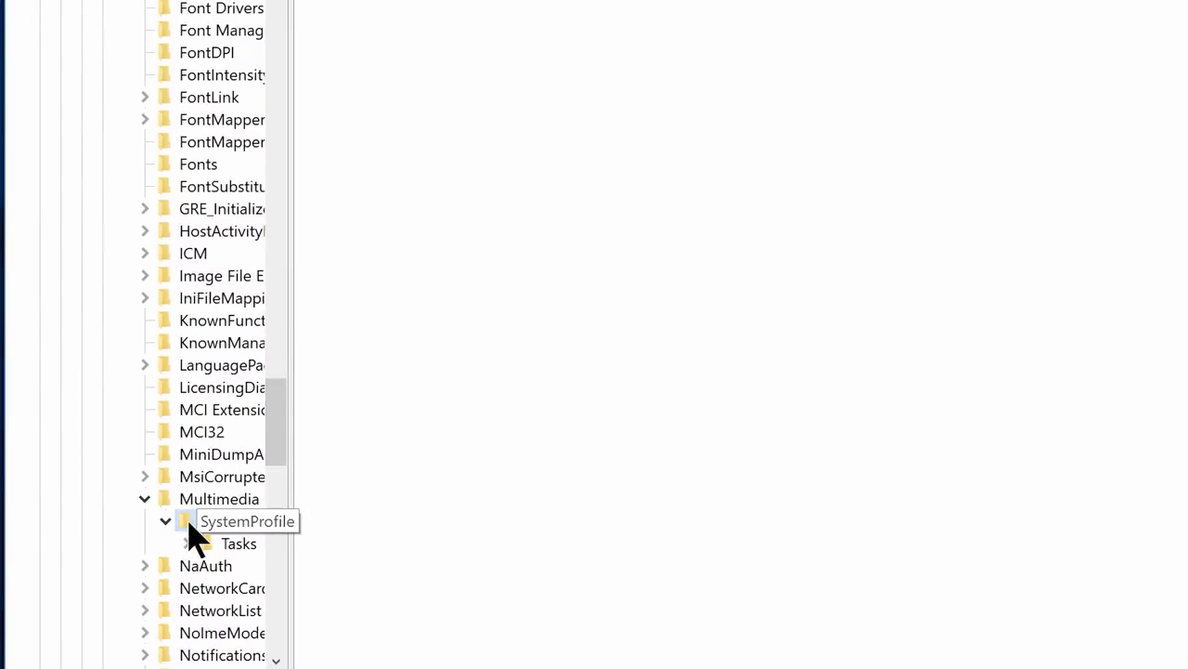
- Open the Games key under SystemProfile\Tasks and set its GPU Priority value to hexadecimal 8
{"action": "left_click", "coordinate": [191, 524]}
{"action": "left_click", "coordinate": [186, 544]}
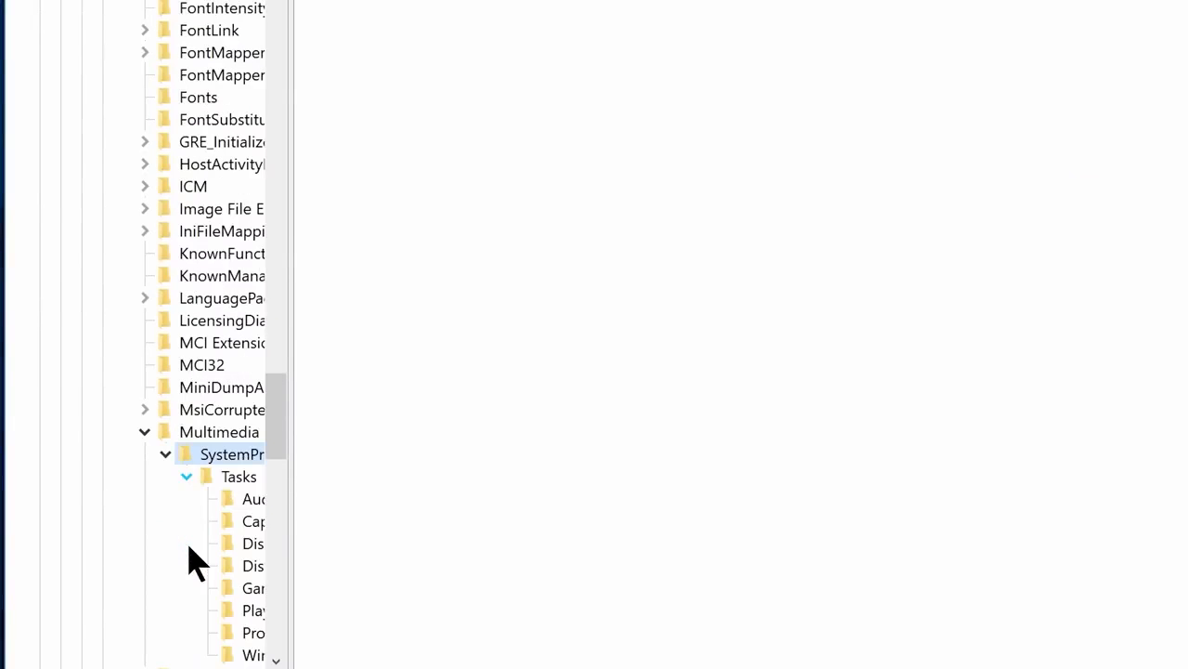
{"action": "left_click", "coordinate": [246, 588]}
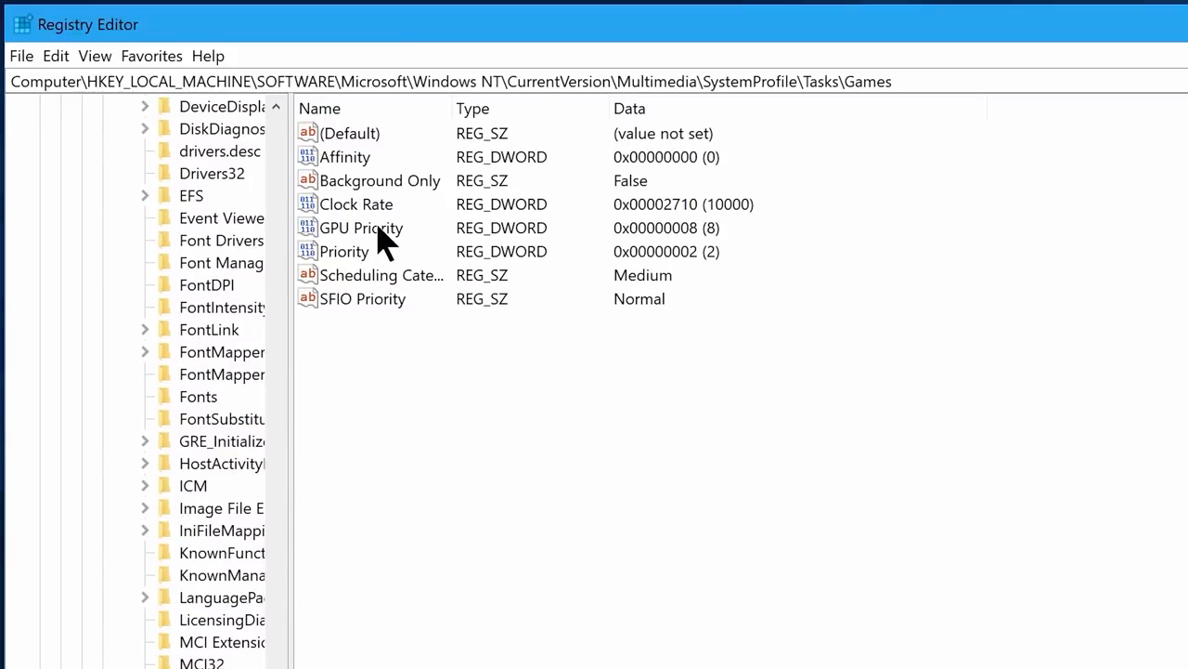
{"action": "double_click", "coordinate": [379, 230]}
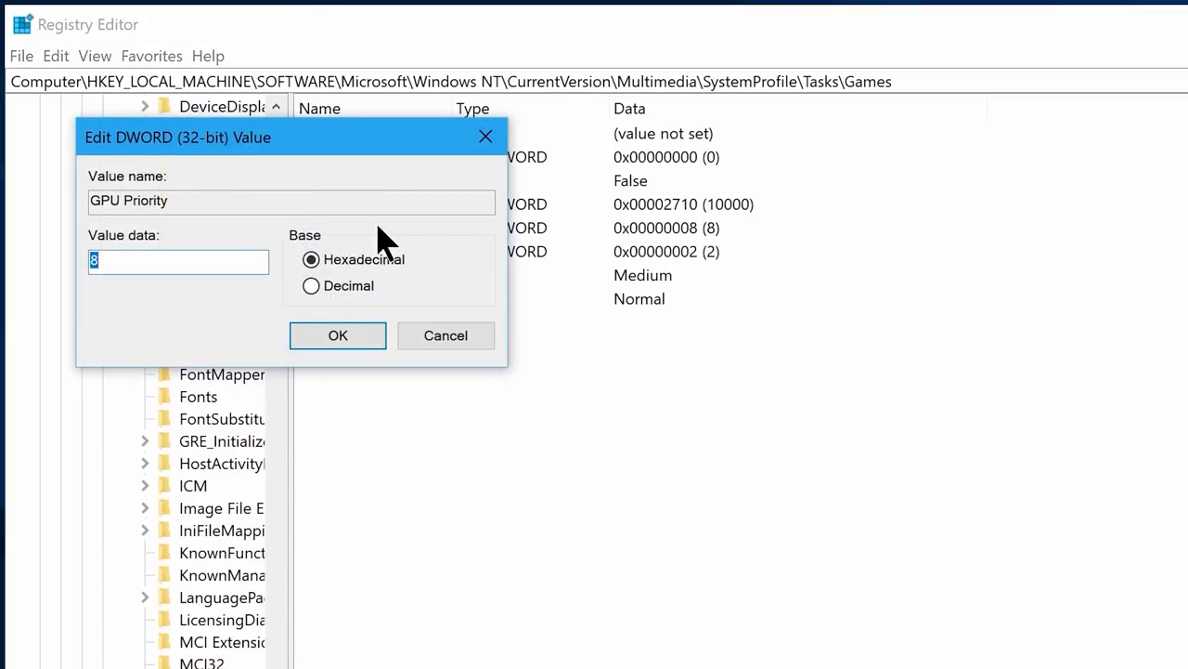
{"action": "left_click", "coordinate": [317, 254]}
{"action": "double_click", "coordinate": [236, 266]}
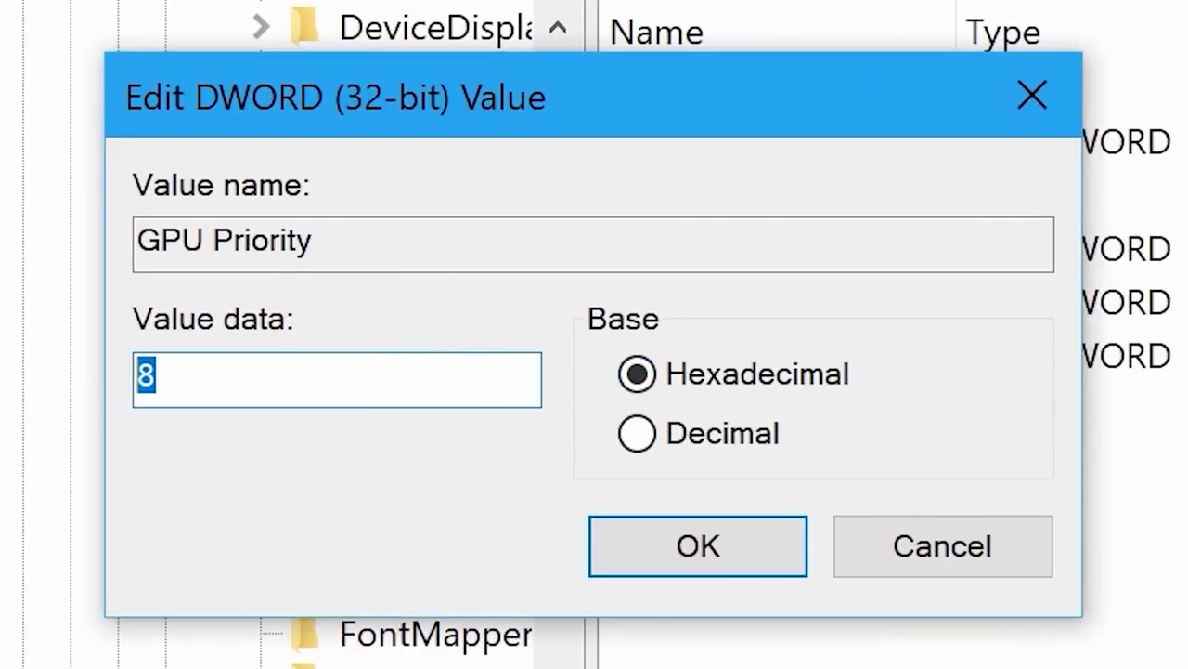
{"action": "left_click", "coordinate": [623, 538]}
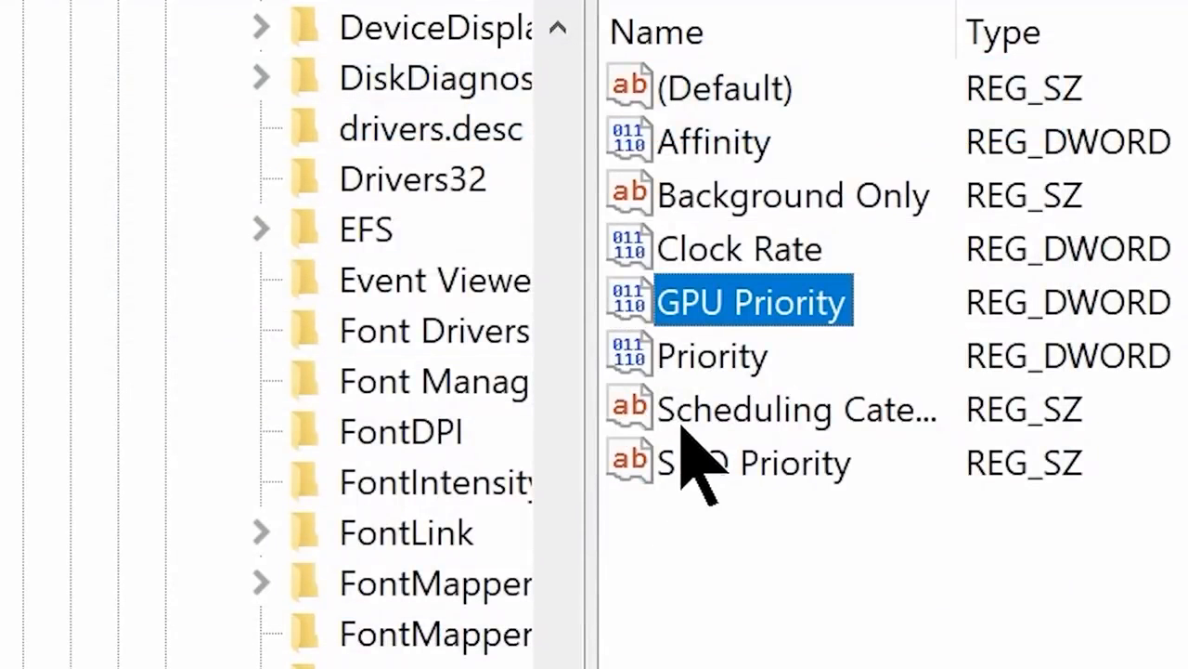
- Set the Priority value of the Games key to hexadecimal 6 and close the Registry Editor
{"action": "double_click", "coordinate": [631, 344]}
{"action": "left_click", "coordinate": [646, 368]}
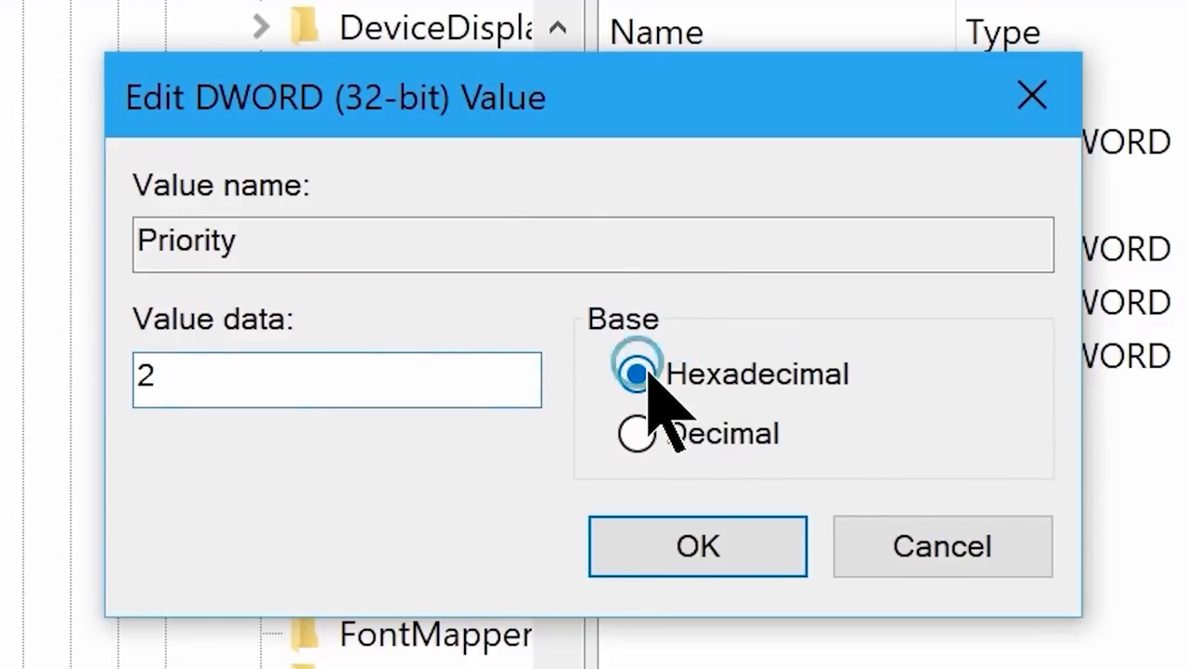
{"action": "double_click", "coordinate": [466, 367]}
{"action": "type", "text": "6"}
{"action": "left_click", "coordinate": [671, 542]}
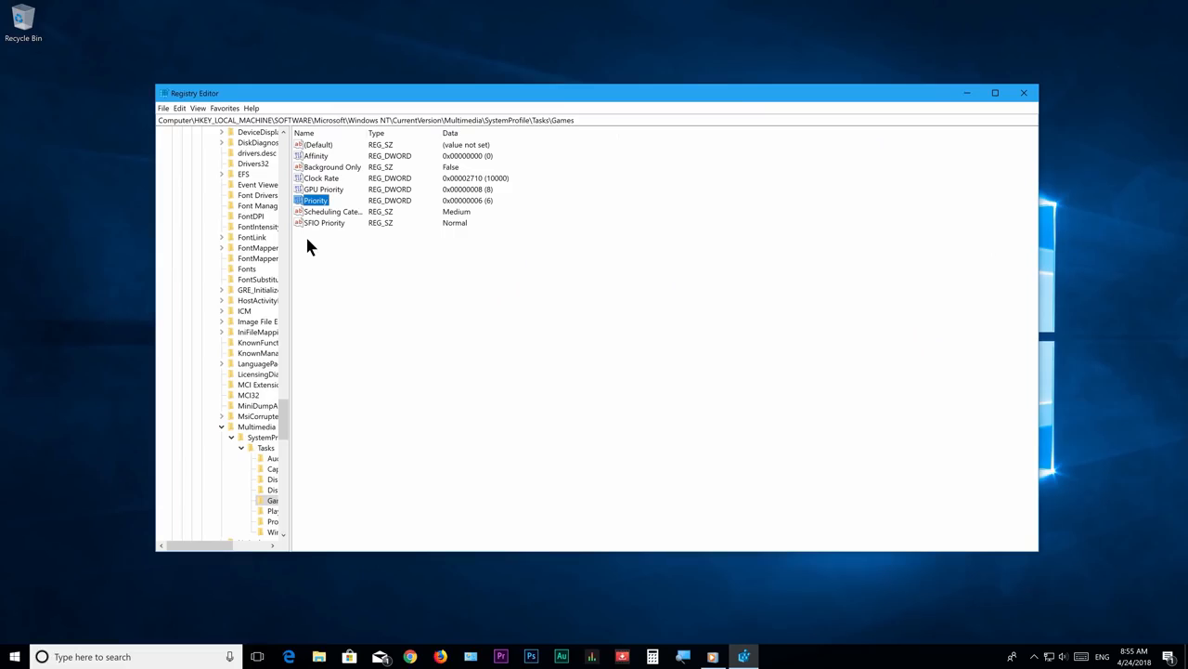
{"action": "left_click", "coordinate": [1024, 94]}
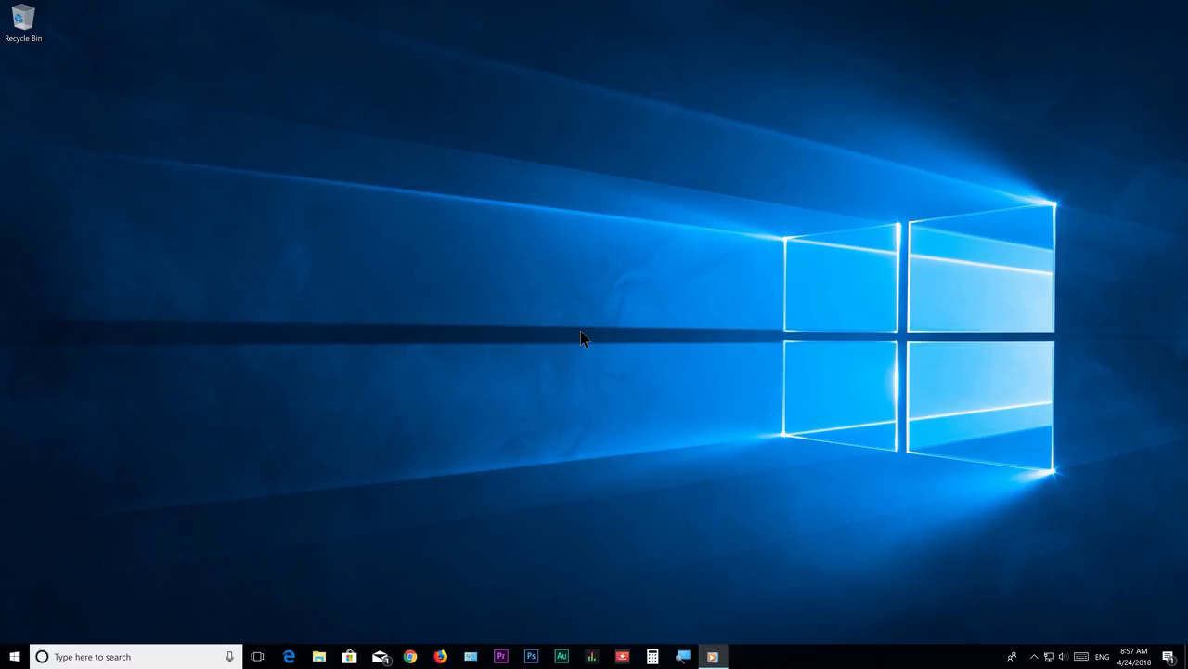
- Open System Configuration with the Run command msconfig
{"action": "key", "text": "super+r"}
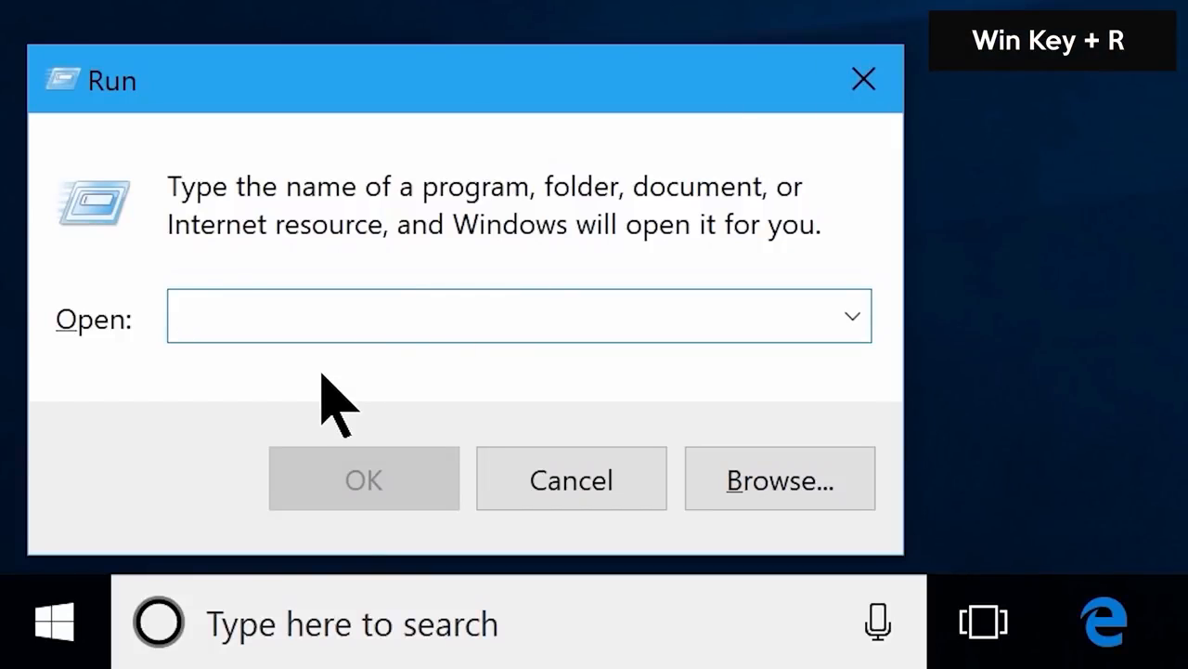
{"action": "type", "text": "ms"}
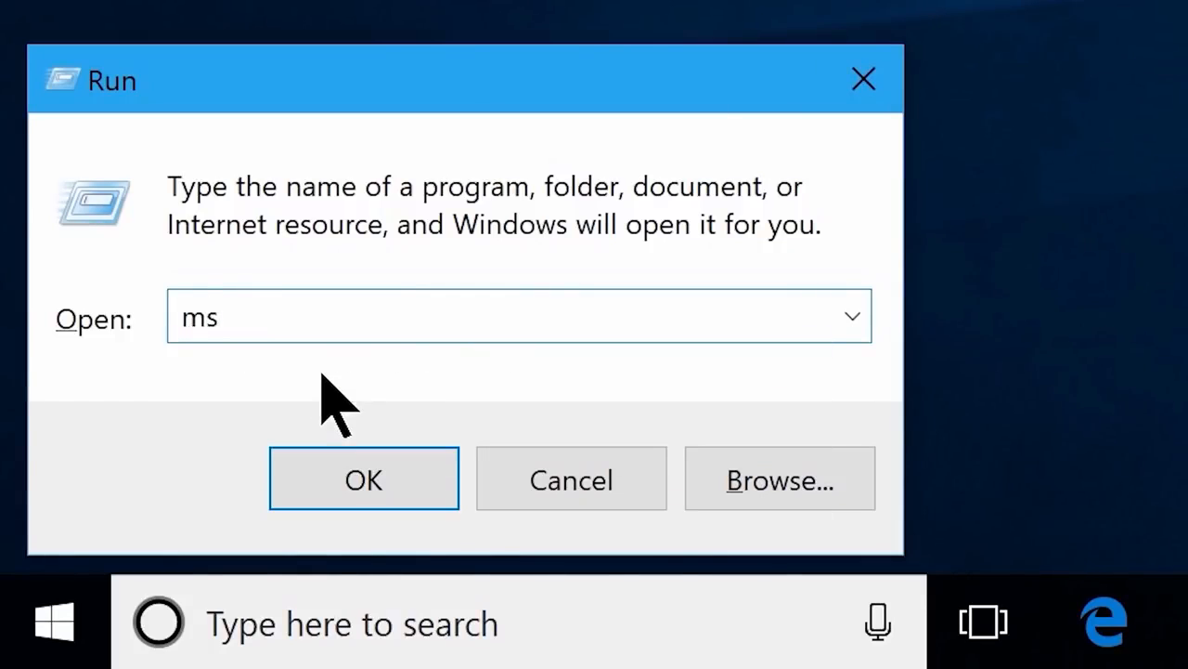
{"action": "type", "text": "config"}
{"action": "left_click", "coordinate": [358, 478]}
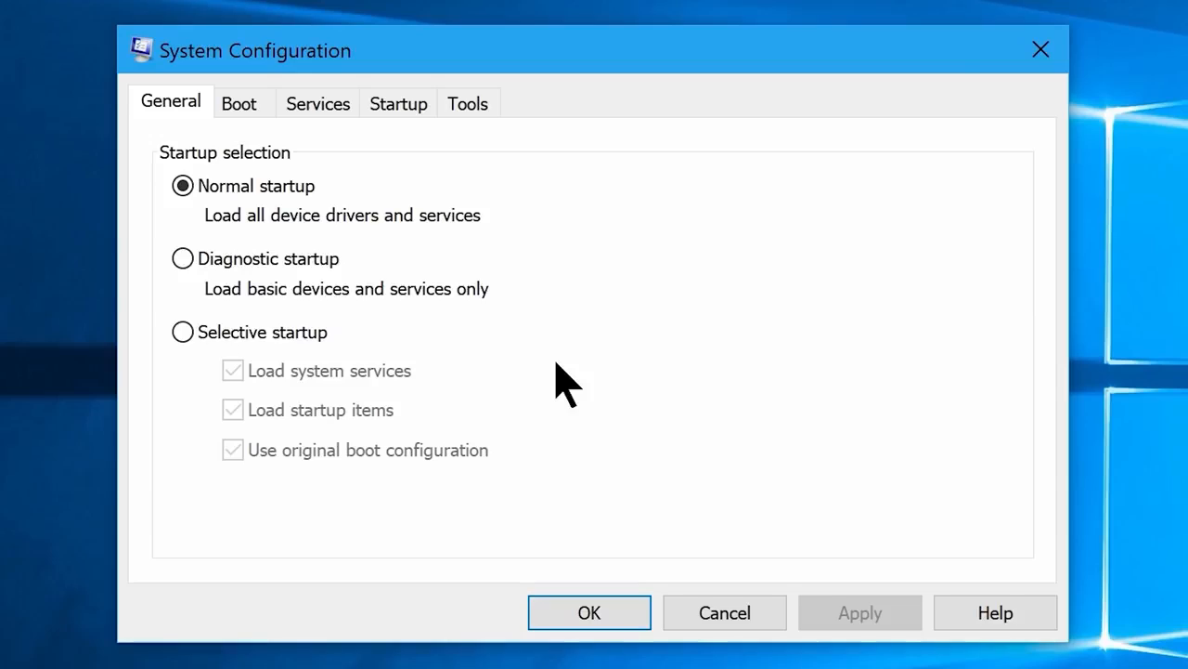
- Show the list of services with all Microsoft services hidden and look through the remaining ones
{"action": "left_click", "coordinate": [318, 104]}
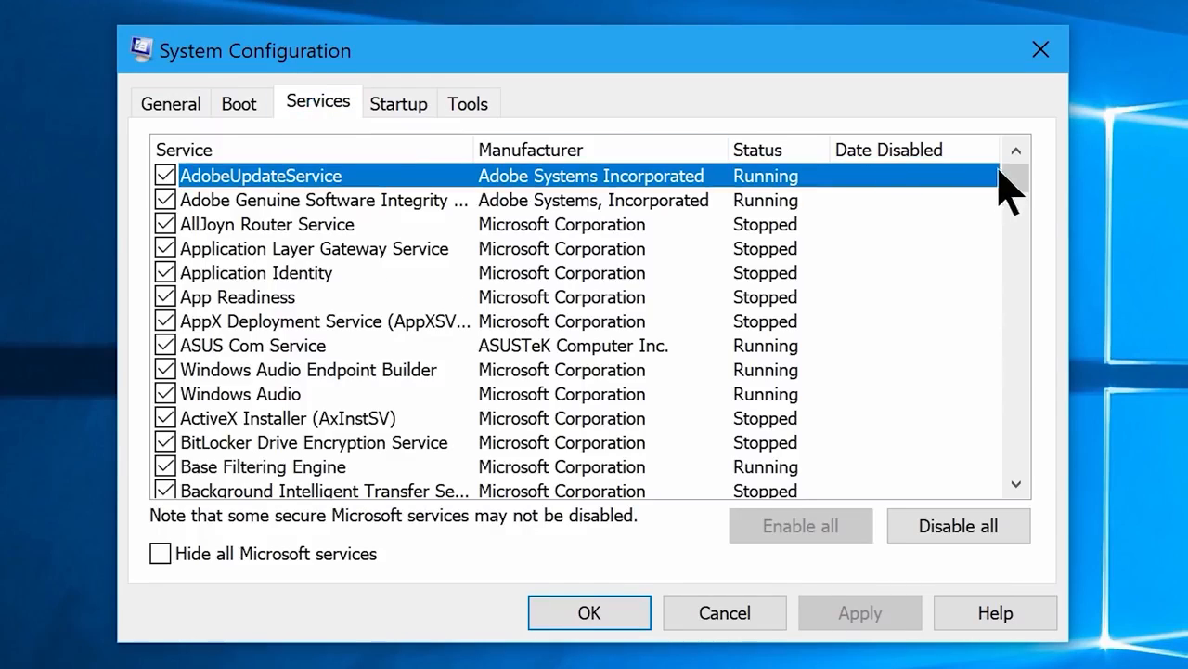
{"action": "left_click_drag", "start_coordinate": [1011, 187], "coordinate": [1009, 156]}
{"action": "left_click", "coordinate": [159, 554]}
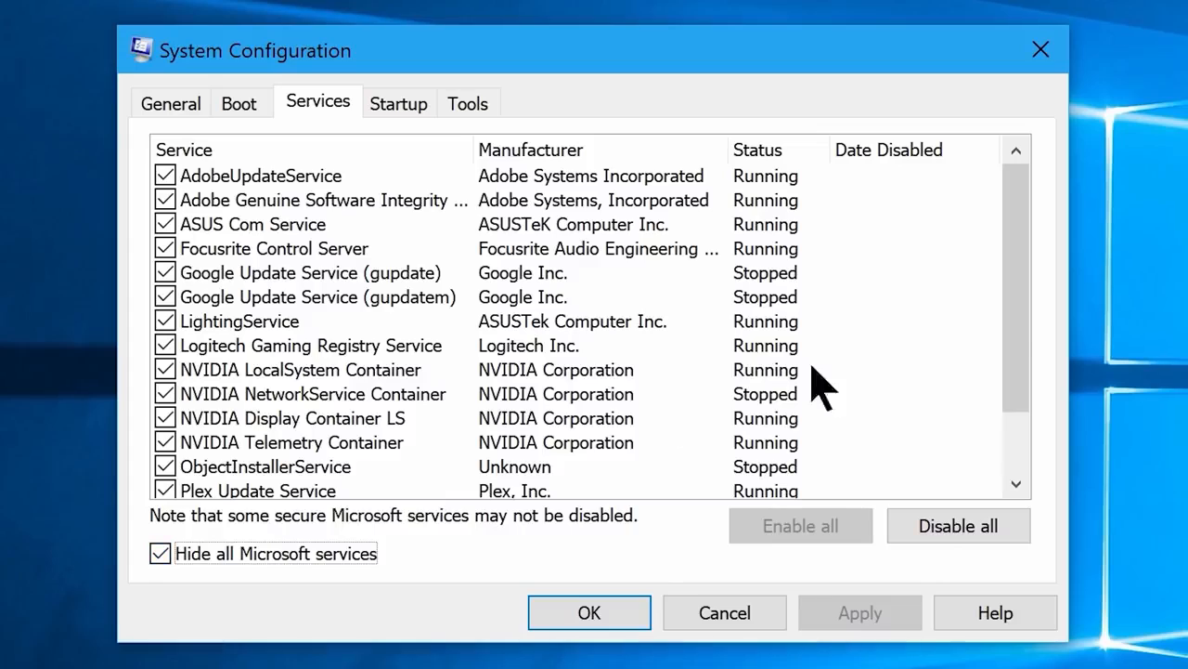
{"action": "left_click_drag", "start_coordinate": [1024, 322], "coordinate": [1024, 406]}
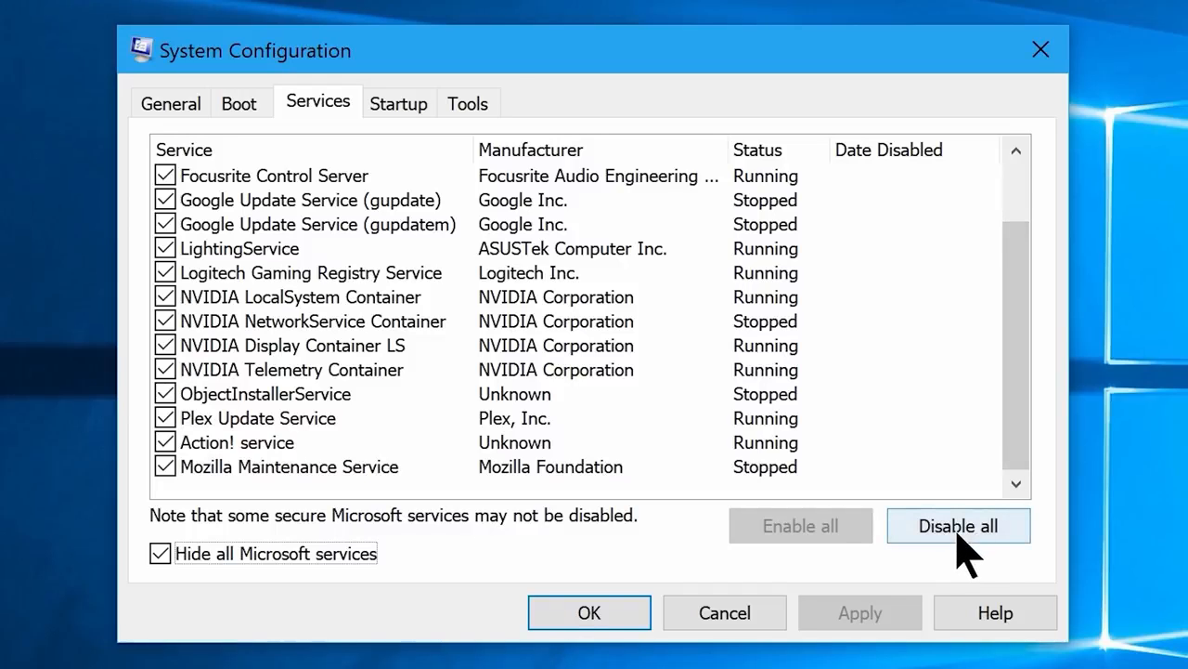
{"action": "mouse_move", "coordinate": [1019, 470]}
{"action": "left_mouse_down"}
{"action": "mouse_move", "coordinate": [1024, 350]}
{"action": "mouse_move", "coordinate": [1025, 486]}
{"action": "left_mouse_up"}
- Disable all listed non-Microsoft services except Action! service, then apply the change and close System Configuration
{"action": "left_click", "coordinate": [167, 440]}
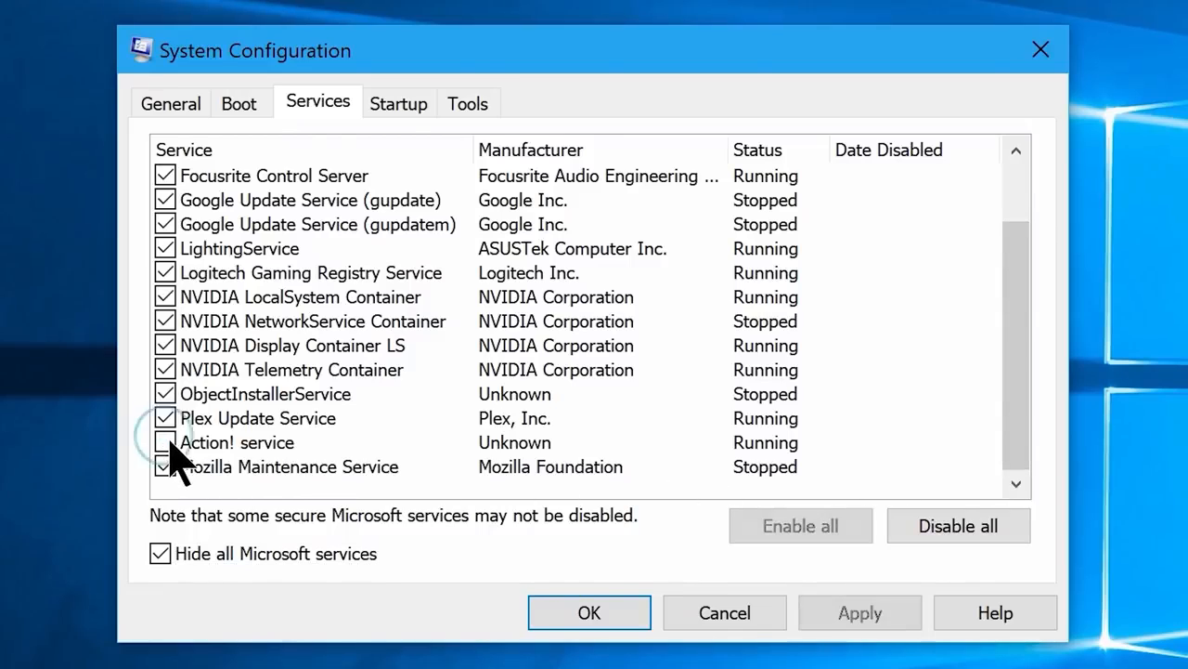
{"action": "left_click", "coordinate": [165, 419]}
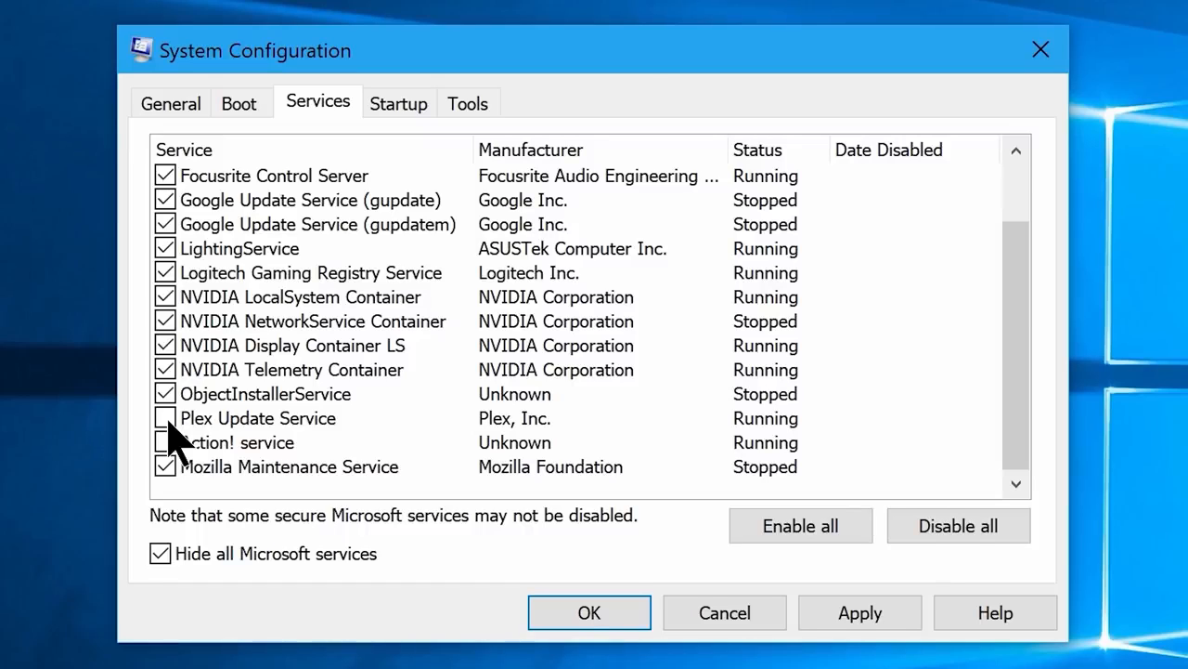
{"action": "left_click", "coordinate": [949, 527]}
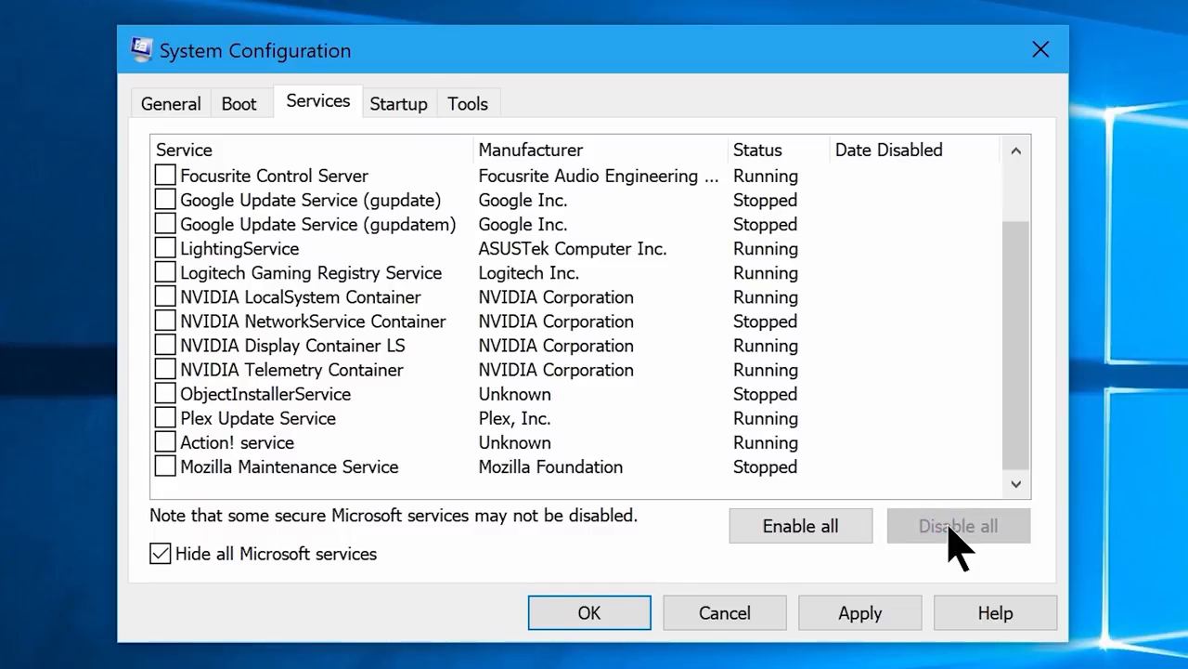
{"action": "left_click", "coordinate": [869, 613]}
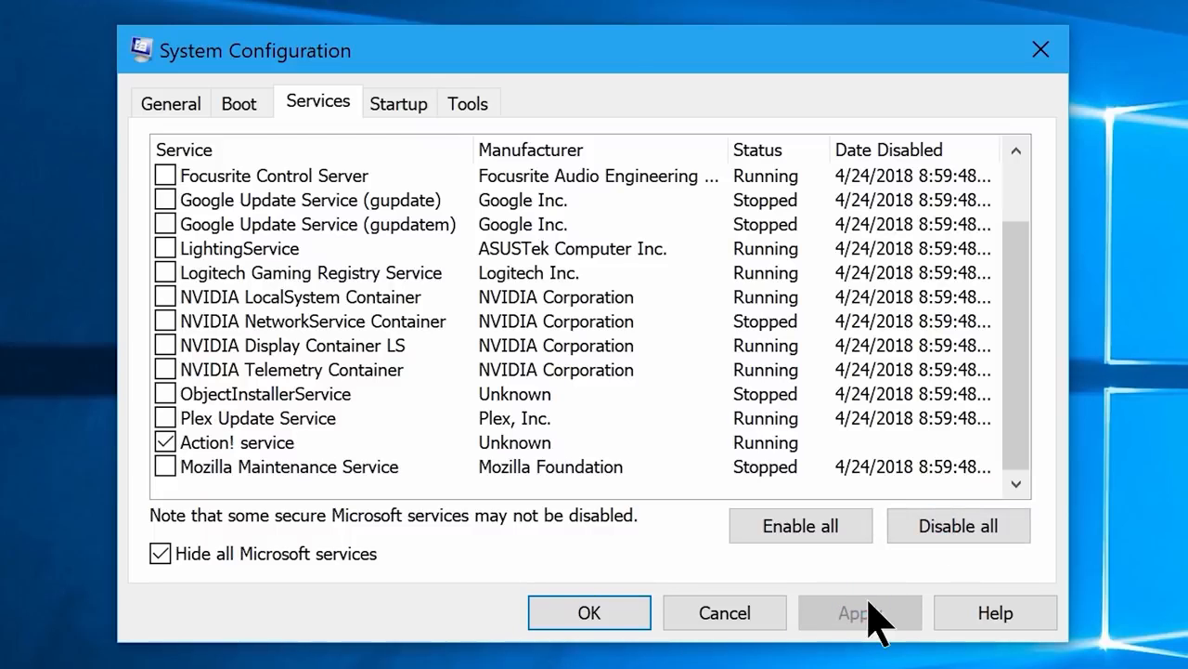
{"action": "left_click", "coordinate": [611, 613]}
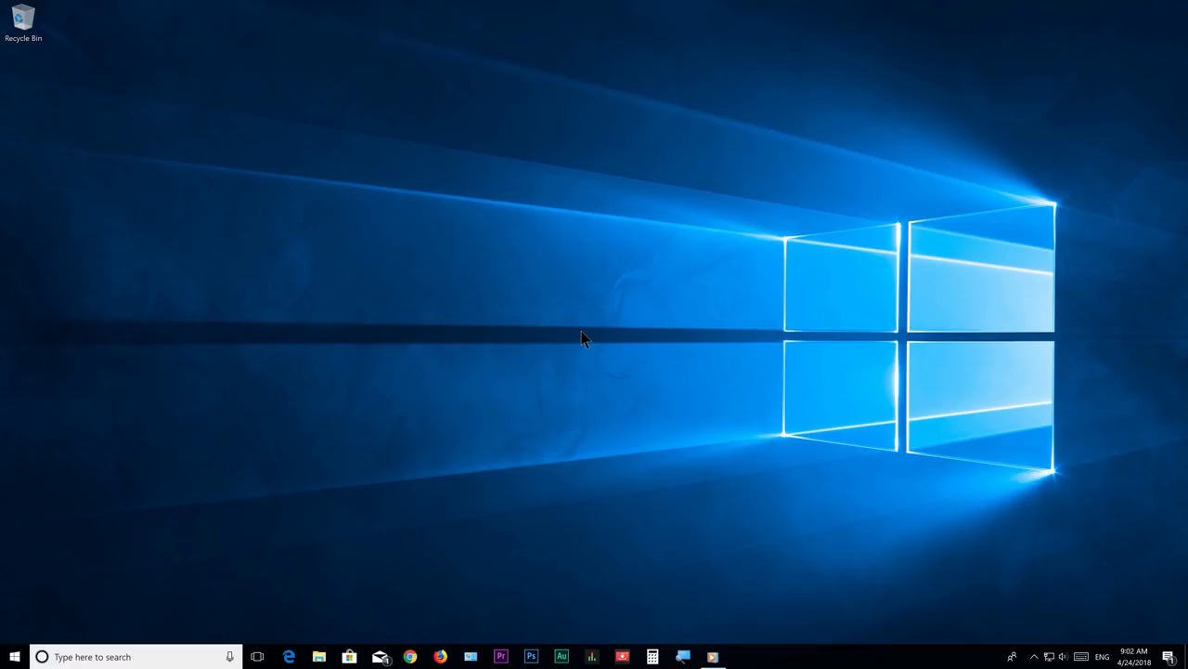
- Search for This PC, open its properties and bring up the Performance Options from the advanced system settings
{"action": "left_click", "coordinate": [15, 656]}
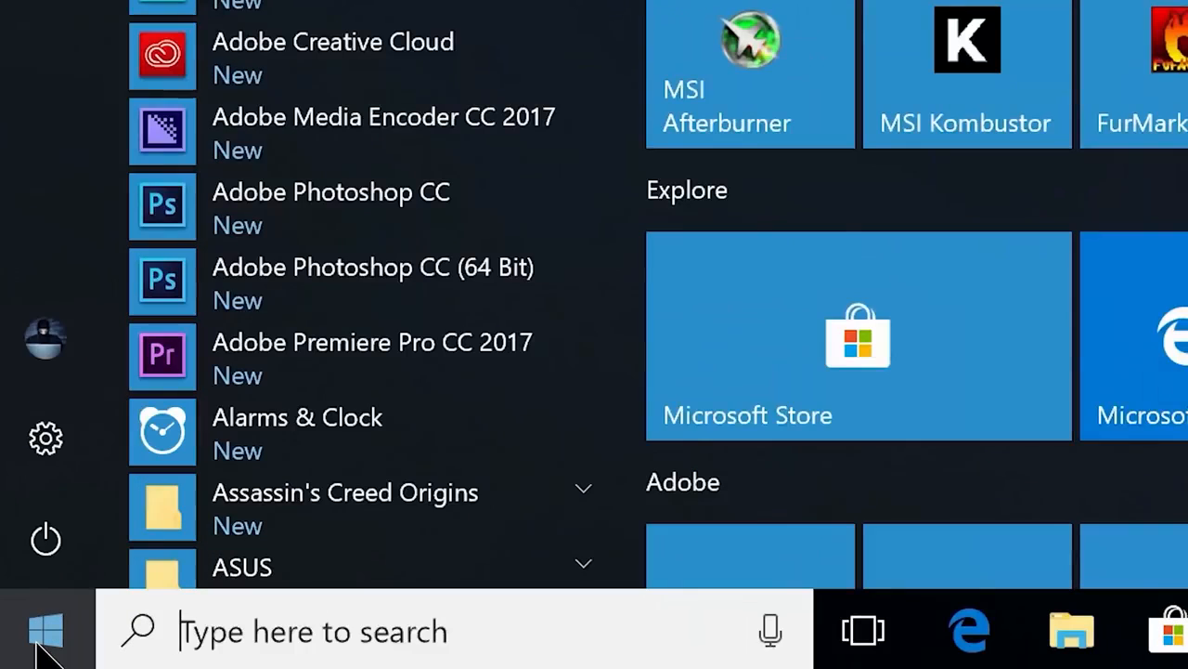
{"action": "type", "text": "This pc"}
{"action": "right_click", "coordinate": [336, 252]}
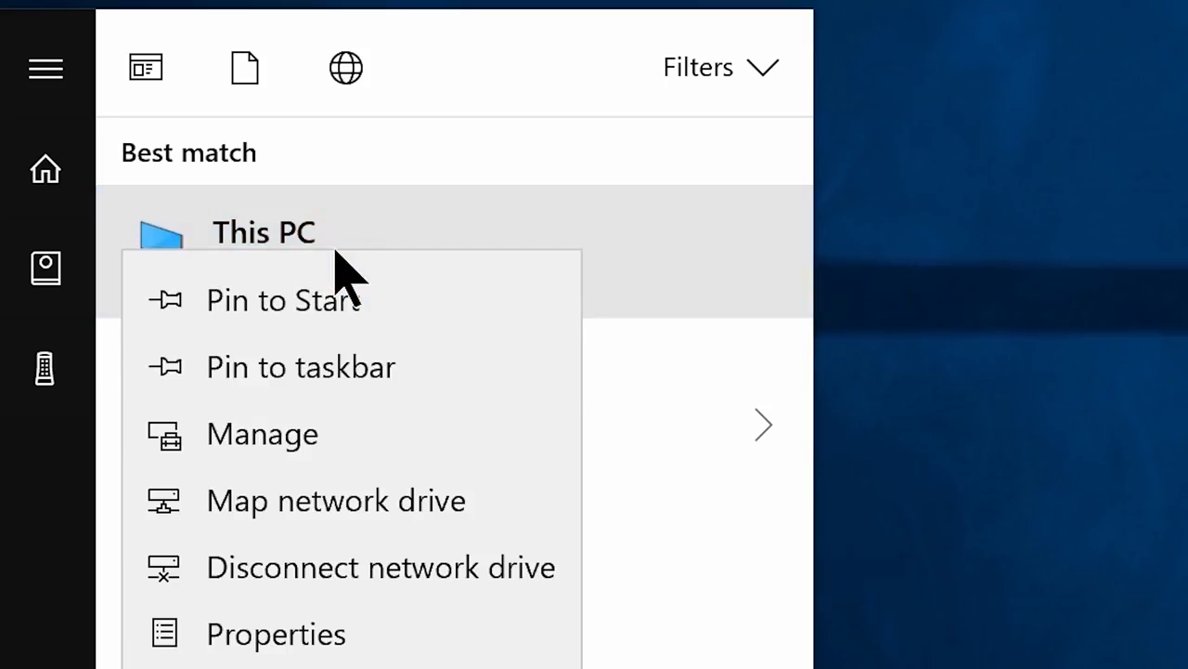
{"action": "left_click", "coordinate": [333, 631]}
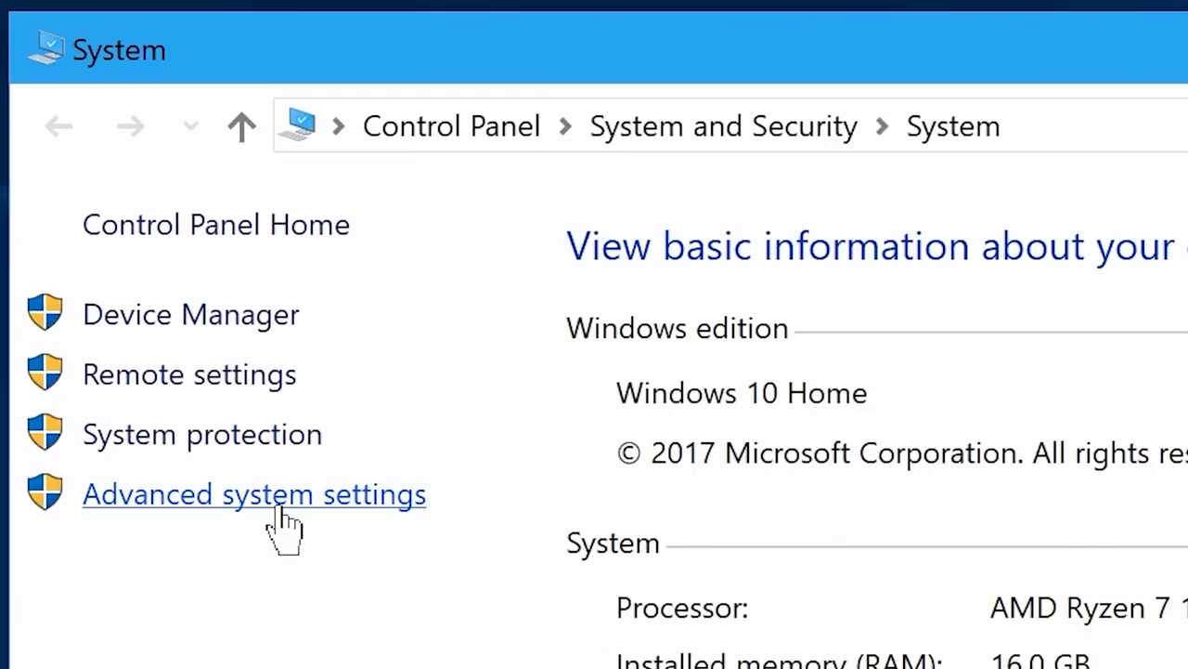
{"action": "left_click", "coordinate": [279, 511]}
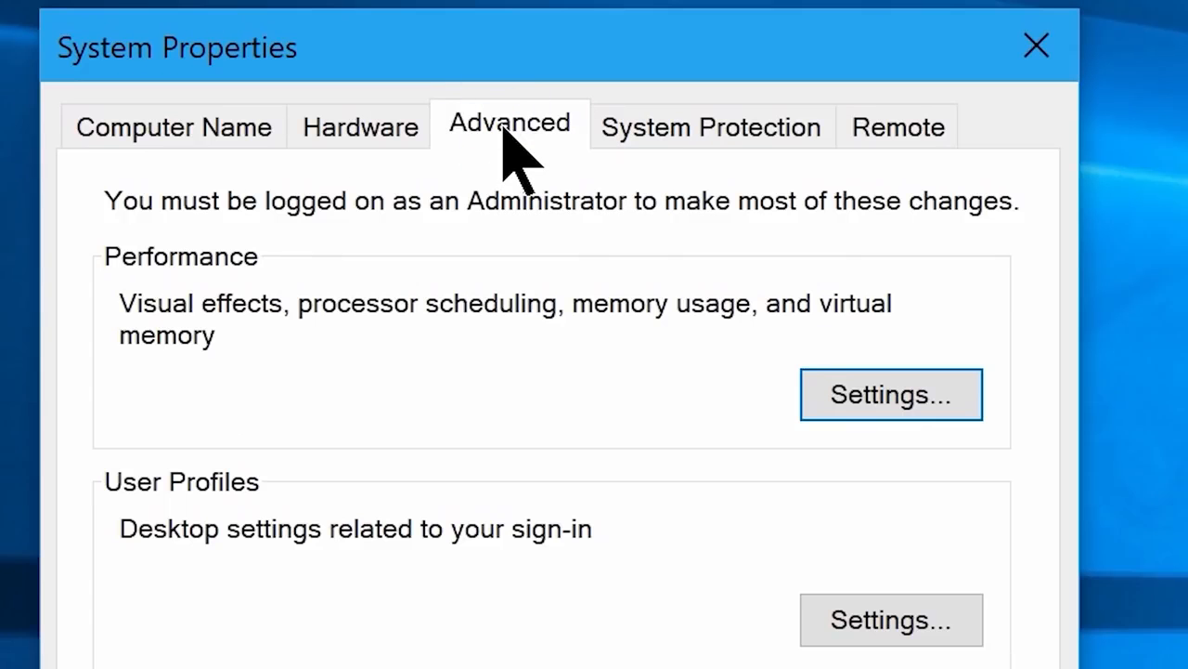
{"action": "left_click", "coordinate": [873, 414]}
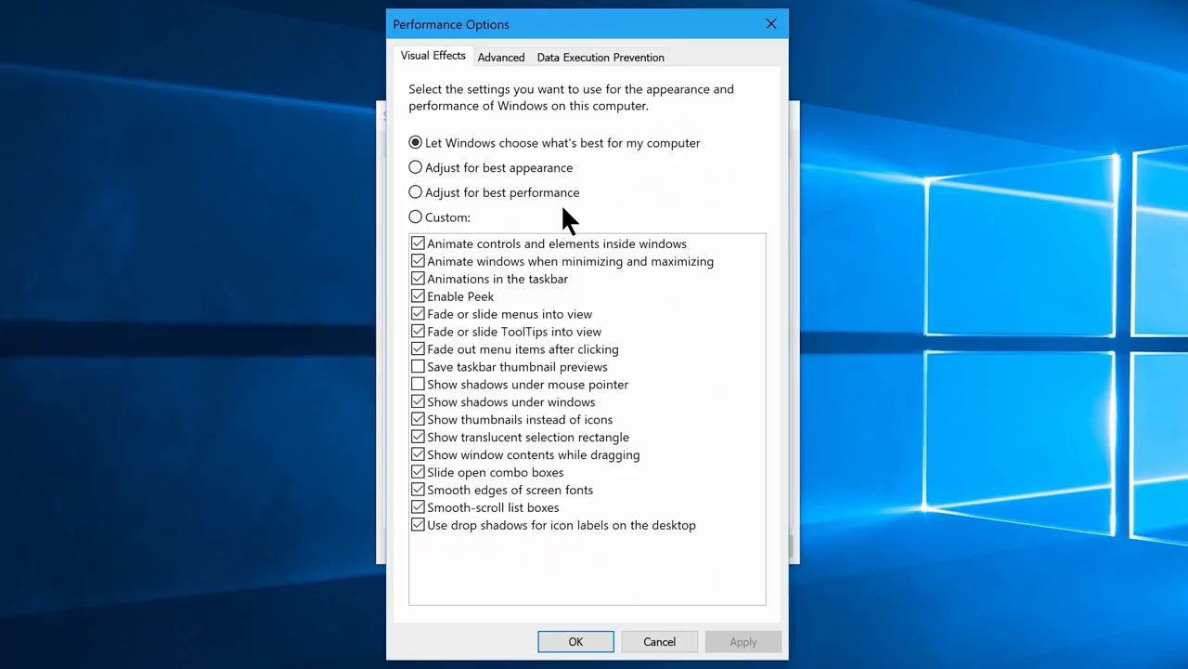
- Turn off all enabled visual effects, from Animate controls and elements inside windows to Use drop shadows for icon labels on the desktop
{"action": "left_click", "coordinate": [418, 243]}
{"action": "left_click", "coordinate": [418, 261]}
{"action": "left_click", "coordinate": [417, 296]}
{"action": "left_click", "coordinate": [418, 314]}
{"action": "left_click", "coordinate": [418, 331]}
{"action": "left_click", "coordinate": [418, 349]}
{"action": "left_click", "coordinate": [418, 401]}
{"action": "left_click", "coordinate": [417, 419]}
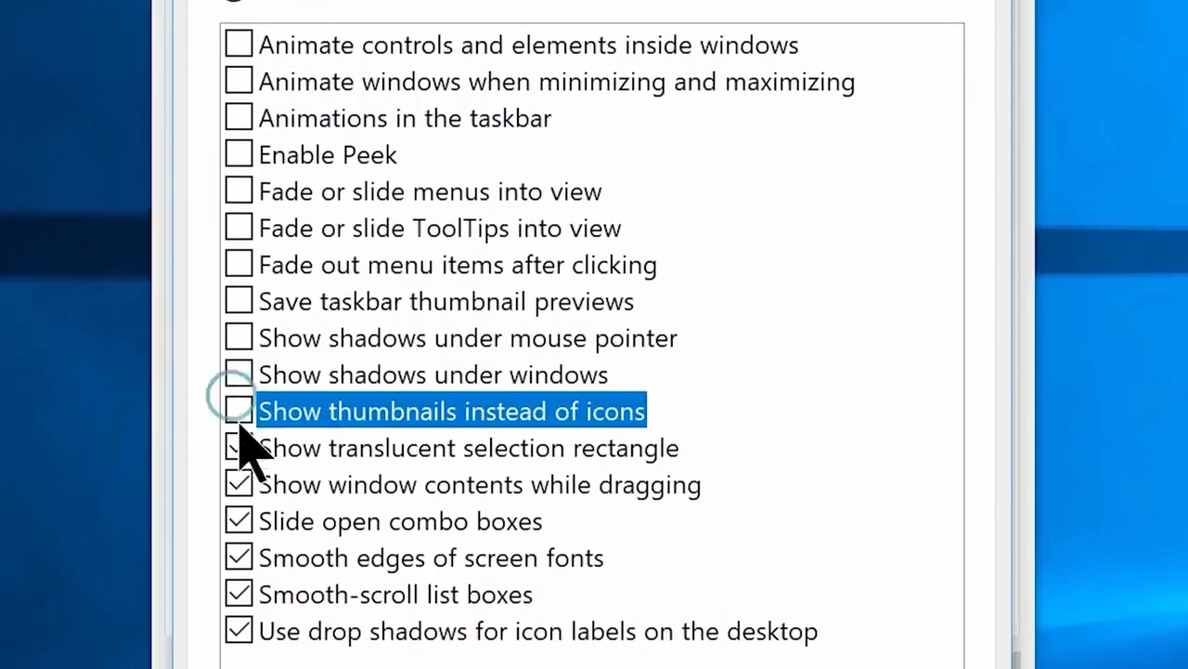
{"action": "left_click", "coordinate": [239, 448]}
{"action": "left_click", "coordinate": [238, 484]}
{"action": "left_click", "coordinate": [239, 521]}
{"action": "left_click", "coordinate": [238, 557]}
{"action": "left_click", "coordinate": [238, 595]}
{"action": "left_click", "coordinate": [238, 630]}
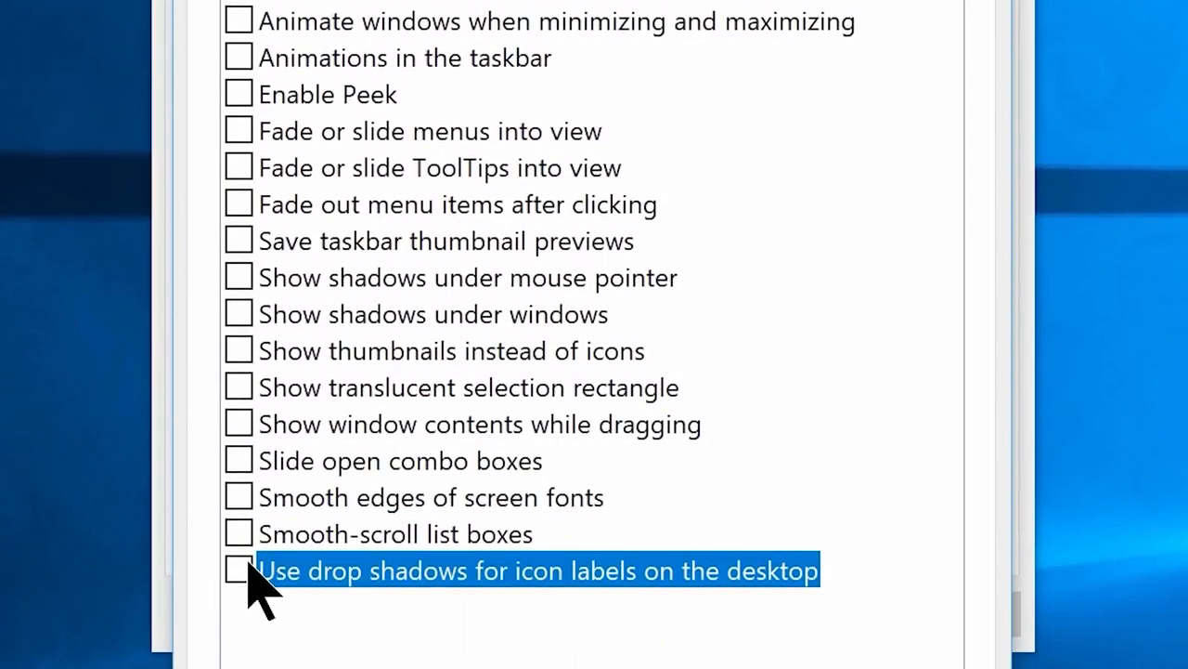
- Enable Smooth edges of screen fonts and Show shadows under mouse pointer, and apply the visual effects settings
{"action": "left_click", "coordinate": [238, 498]}
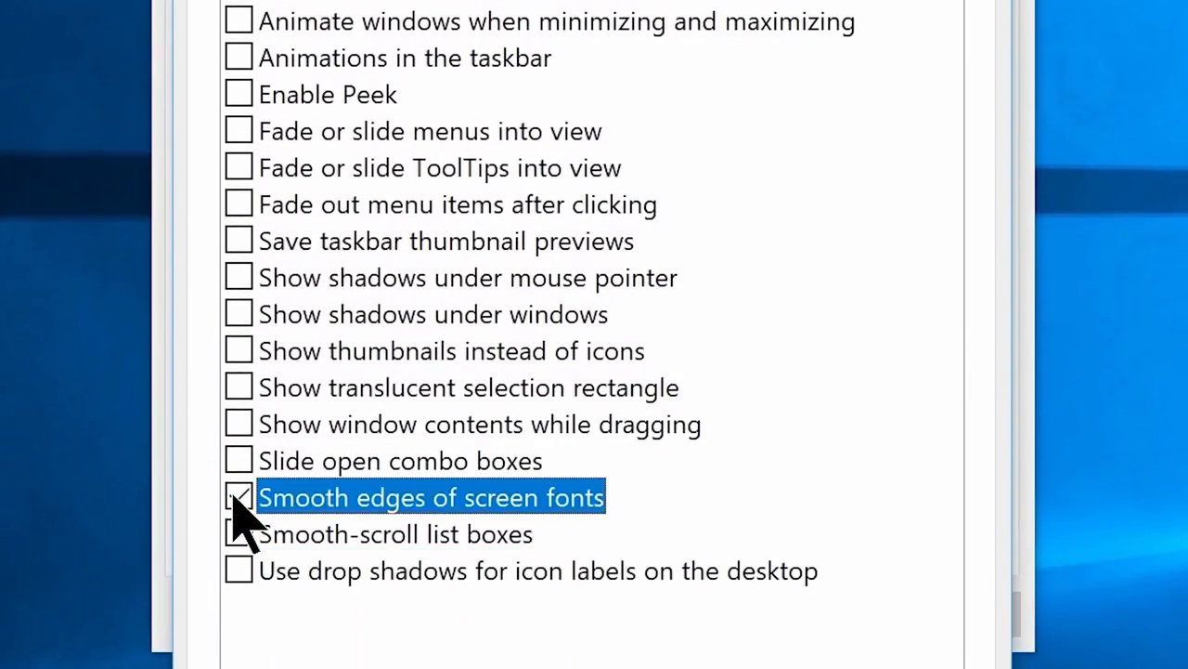
{"action": "left_click", "coordinate": [239, 279]}
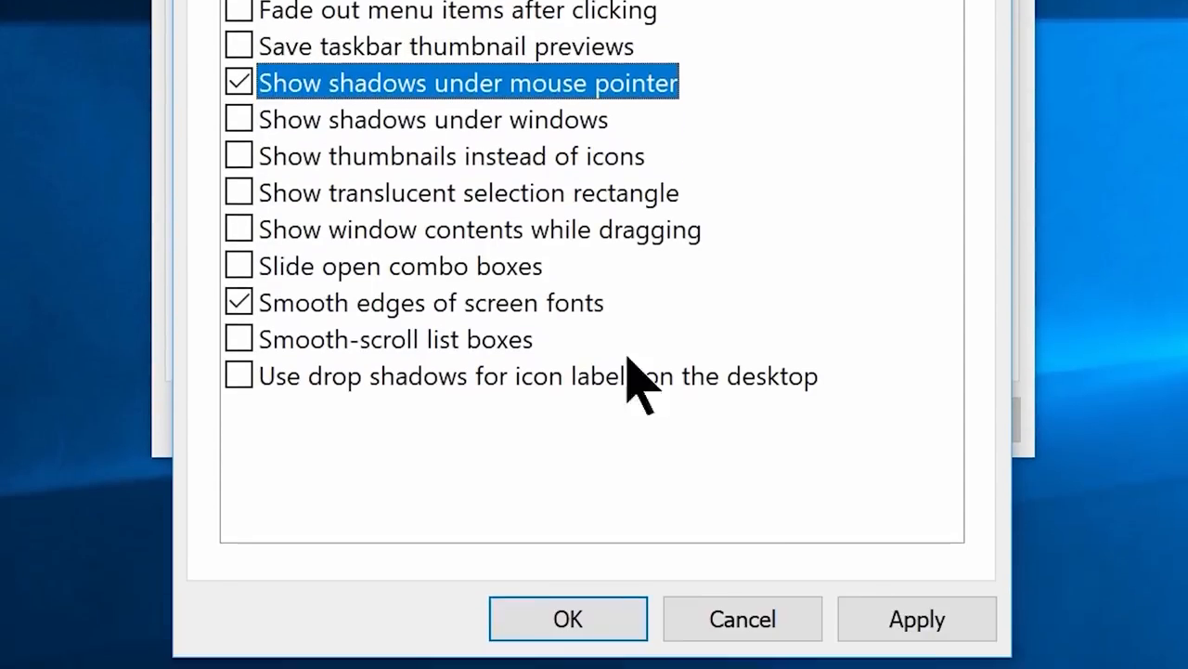
{"action": "left_click", "coordinate": [910, 620]}
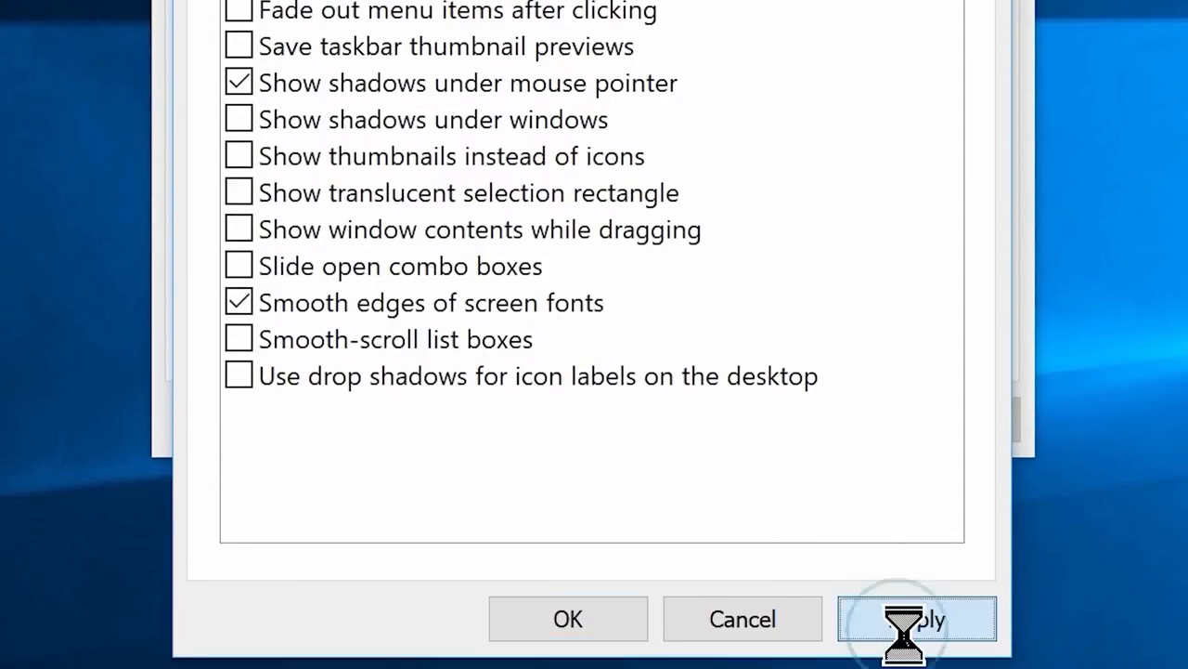